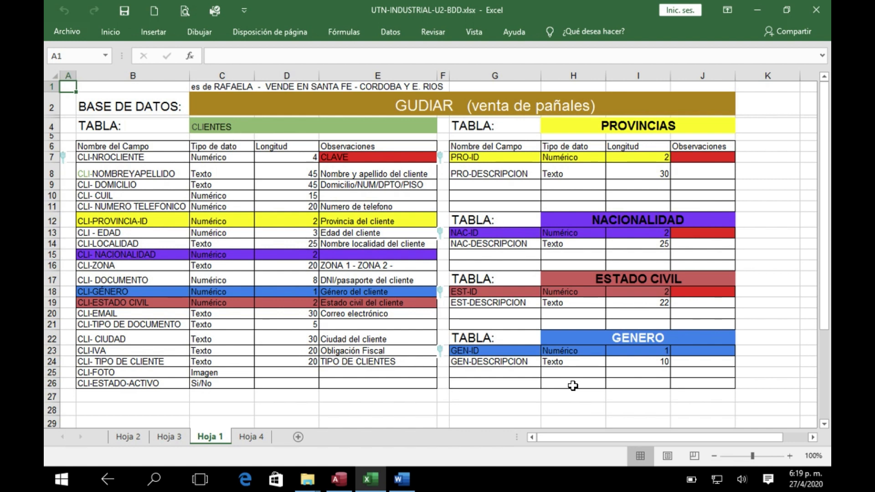
Examine the GUDIAR database title and the field names of the CLIENTES table on Hoja 1
{"action": "left_click", "coordinate": [397, 105]}
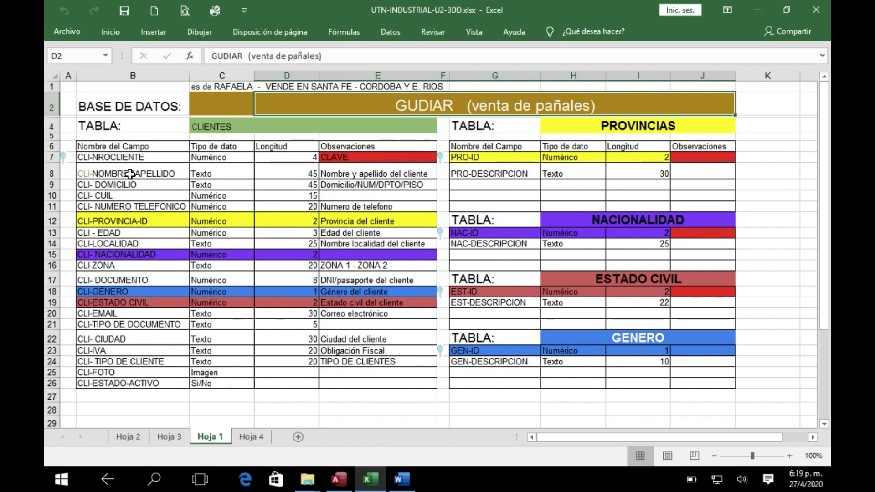
{"action": "left_click", "coordinate": [208, 126]}
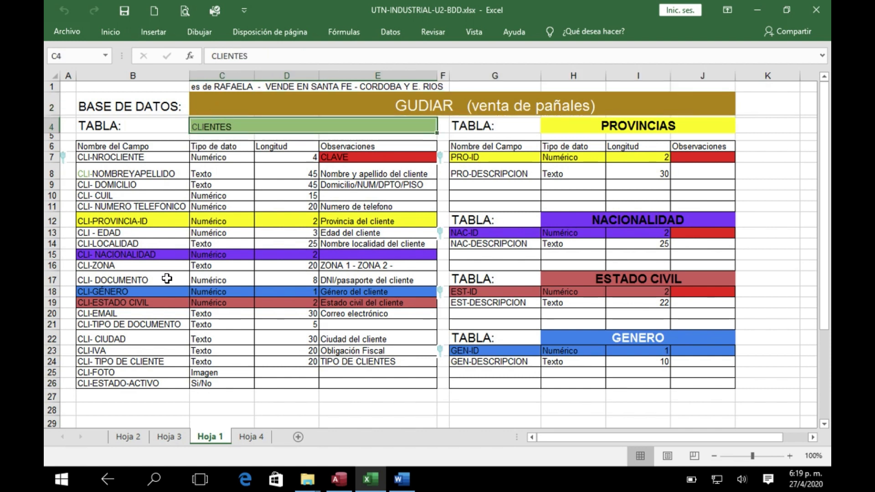
{"action": "left_click", "coordinate": [110, 157]}
{"action": "key", "text": "Down"}
{"action": "key", "text": "Down"}
{"action": "key", "text": "Down"}
{"action": "key", "text": "Down"}
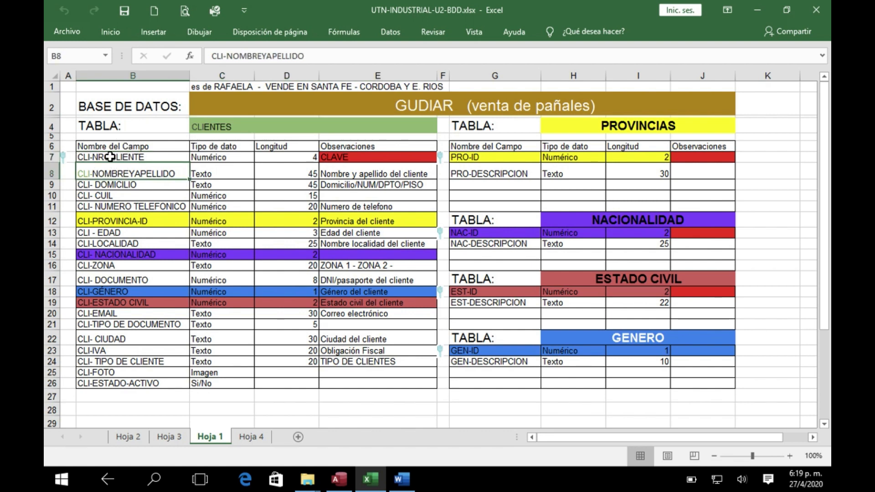
{"action": "key", "text": "Down"}
{"action": "key", "text": "Down"}
{"action": "key", "text": "Down"}
{"action": "key", "text": "Down"}
{"action": "key", "text": "Down"}
{"action": "key", "text": "Down"}
{"action": "key", "text": "Down"}
{"action": "key", "text": "Down"}
{"action": "key", "text": "Down"}
{"action": "key", "text": "Down"}
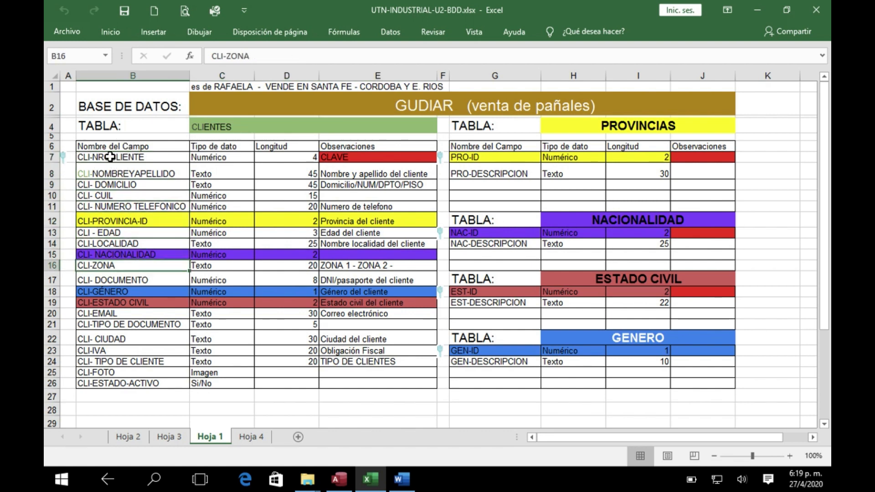
{"action": "key", "text": "Up"}
{"action": "key", "text": "Up"}
{"action": "key", "text": "Up"}
{"action": "key", "text": "Up"}
{"action": "key", "text": "Up"}
{"action": "key", "text": "Up"}
{"action": "key", "text": "Up"}
{"action": "key", "text": "Up"}
{"action": "key", "text": "Up"}
{"action": "key", "text": "Up"}
{"action": "key", "text": "Up"}
{"action": "key", "text": "Up"}
{"action": "key", "text": "Up"}
{"action": "key", "text": "Up"}
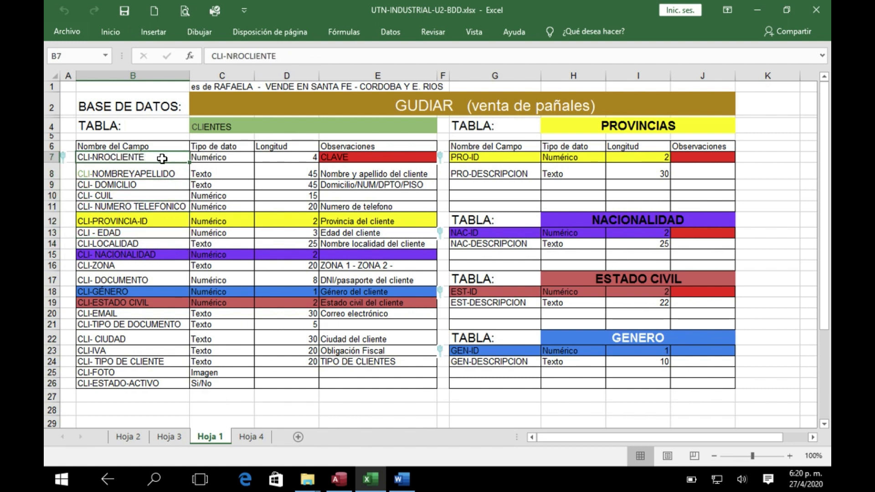
Examine the data type and length of CLI-NROCLIENTE and the client fields from CLI-NOMBREYAPELLIDO down to CLI-PROVINCIA-ID
{"action": "left_click", "coordinate": [215, 158]}
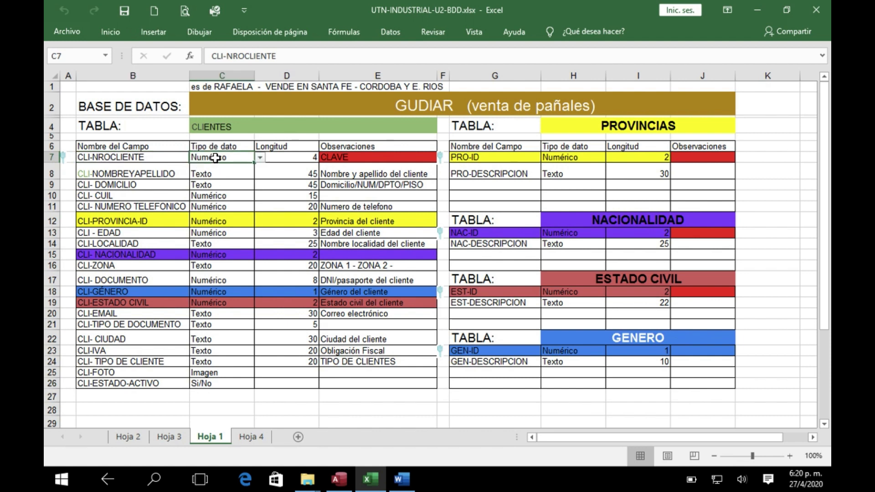
{"action": "left_click", "coordinate": [293, 158]}
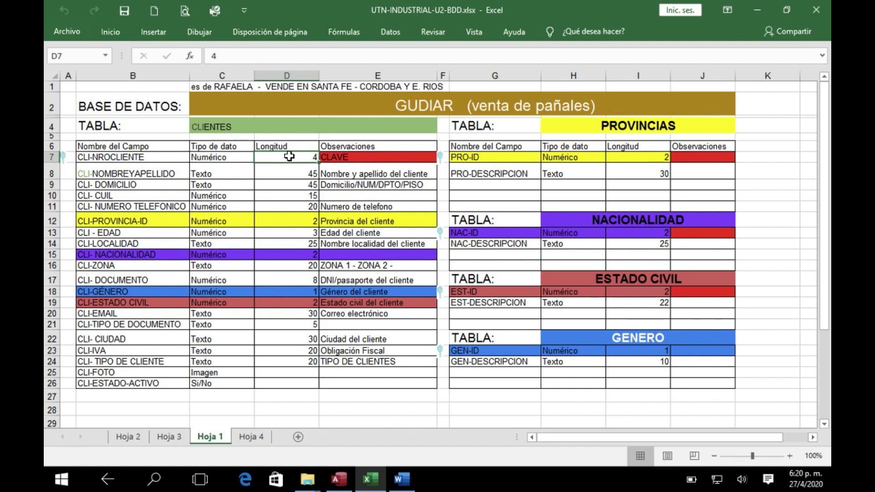
{"action": "left_click", "coordinate": [139, 158]}
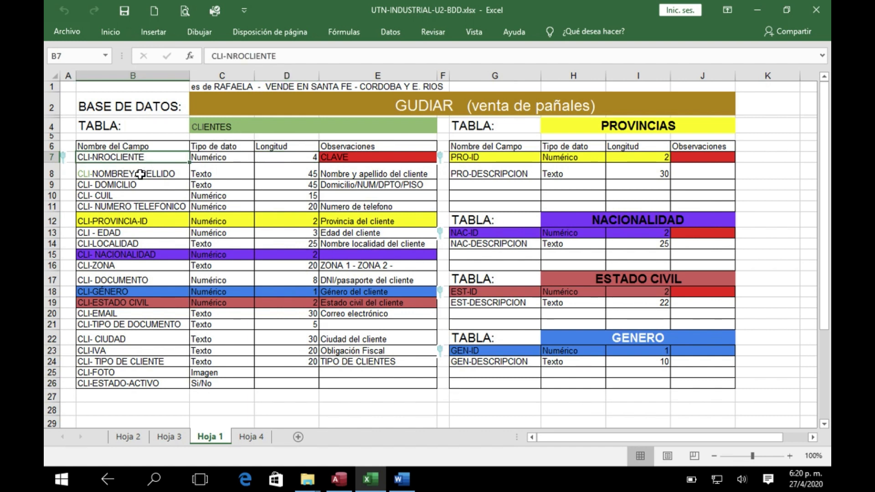
{"action": "left_click", "coordinate": [140, 171]}
{"action": "left_click", "coordinate": [140, 187]}
{"action": "left_click", "coordinate": [136, 196]}
{"action": "left_click", "coordinate": [140, 208]}
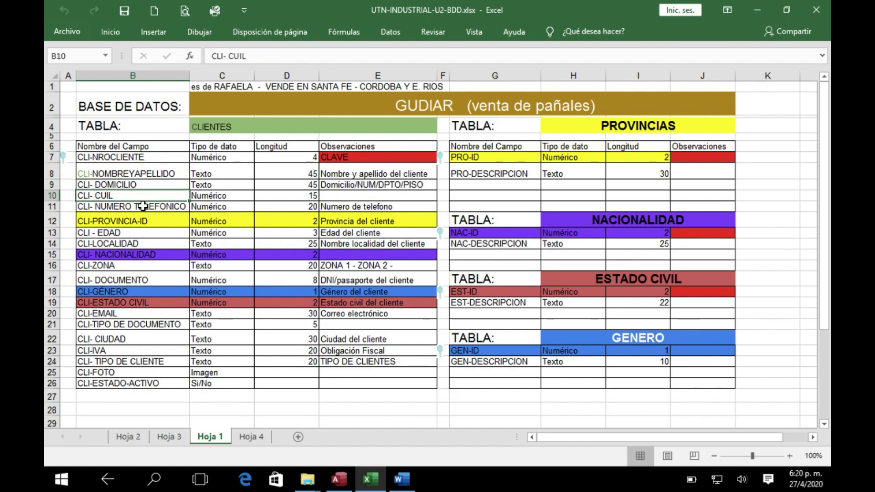
{"action": "left_click", "coordinate": [143, 222]}
Review the province list on Hoja 4 and the province and locality entries on Hoja 3
{"action": "left_click", "coordinate": [250, 437]}
{"action": "left_click", "coordinate": [337, 154]}
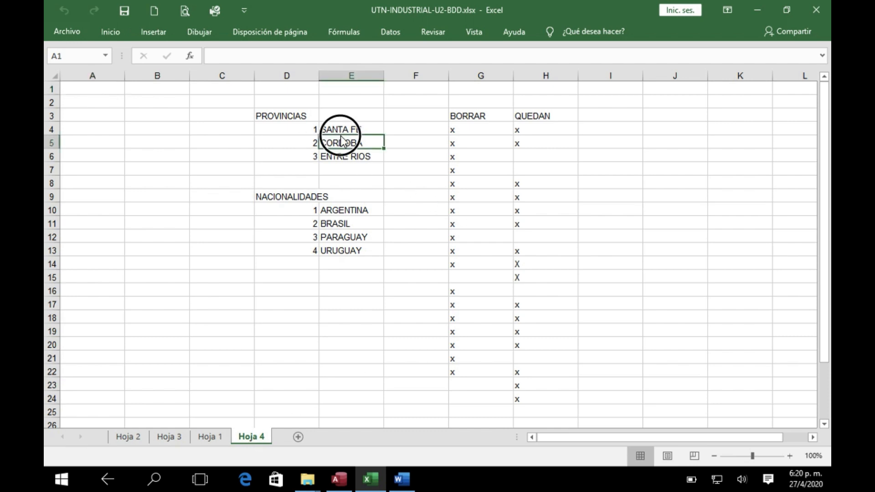
{"action": "left_click", "coordinate": [344, 221]}
{"action": "left_click", "coordinate": [345, 133]}
{"action": "left_click", "coordinate": [343, 157]}
{"action": "left_click", "coordinate": [171, 439]}
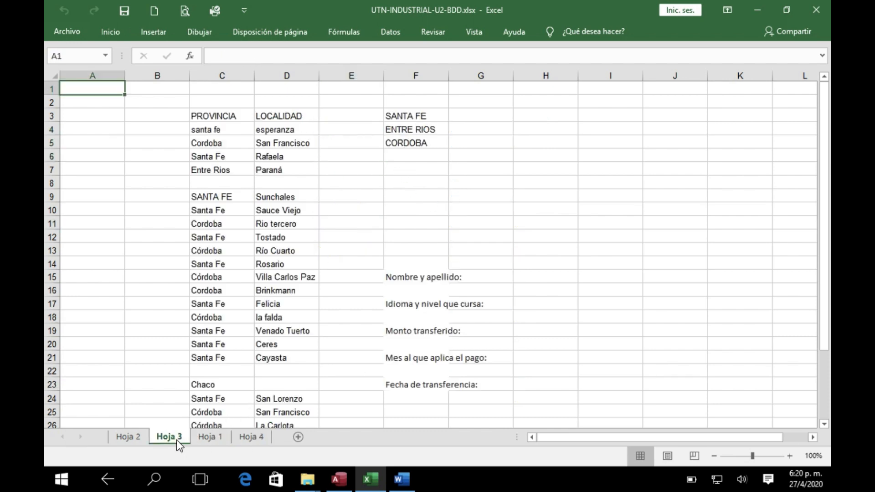
{"action": "left_click", "coordinate": [213, 226]}
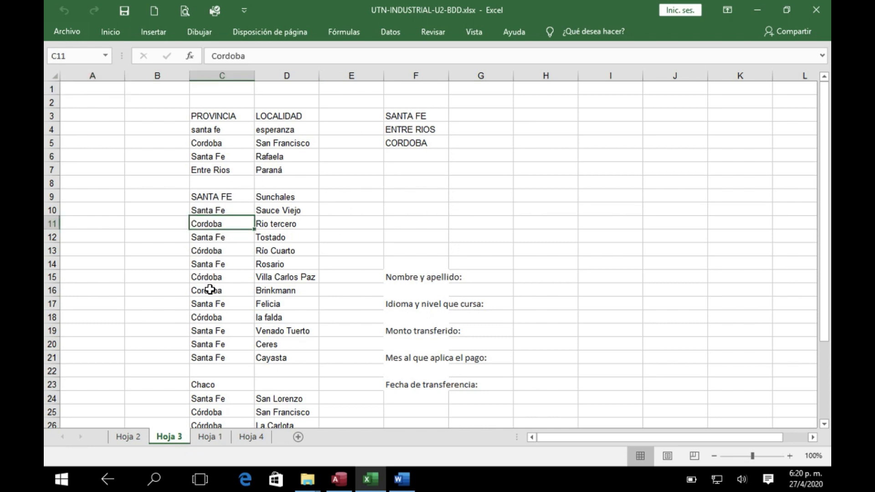
{"action": "left_click", "coordinate": [211, 259]}
{"action": "left_click", "coordinate": [215, 237]}
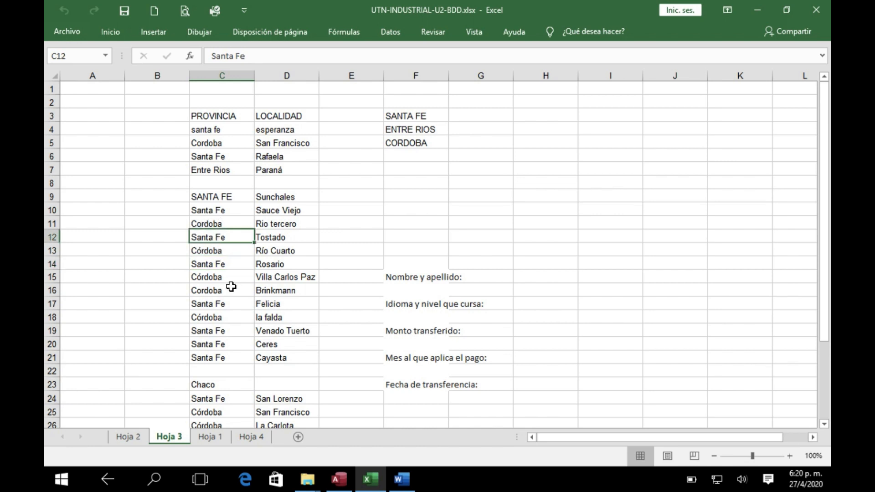
Return to Hoja 1 and compare CLI-PROVINCIA-ID in the CLIENTES table with PRO-ID in the PROVINCIAS table
{"action": "left_click", "coordinate": [211, 438]}
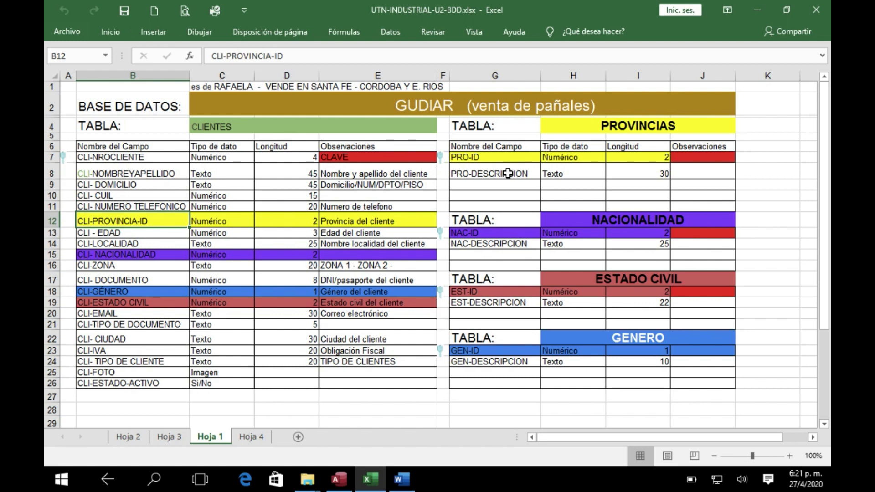
{"action": "left_click", "coordinate": [485, 156]}
{"action": "left_click", "coordinate": [135, 221]}
{"action": "left_click", "coordinate": [476, 157]}
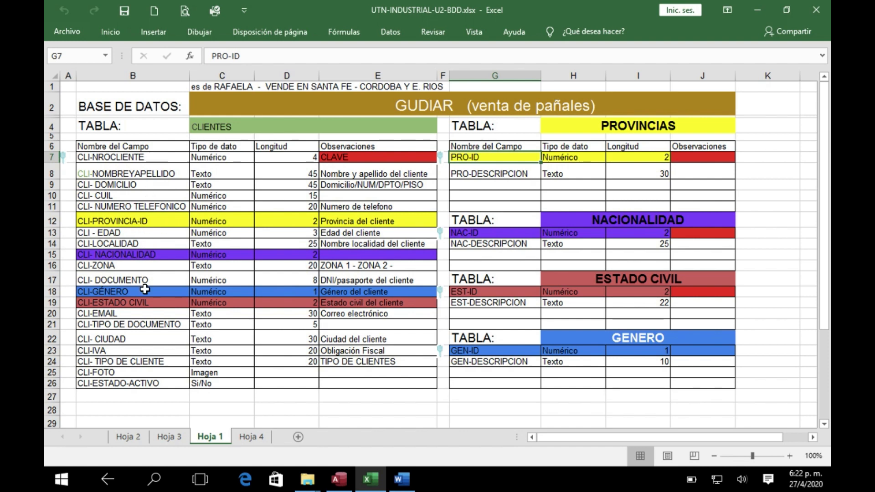
Compare the nationality, gender and marital status fields of CLIENTES with the NACIONALIDAD and ESTADO CIVIL tables
{"action": "key", "text": "ctrl"}
{"action": "left_click", "coordinate": [149, 256]}
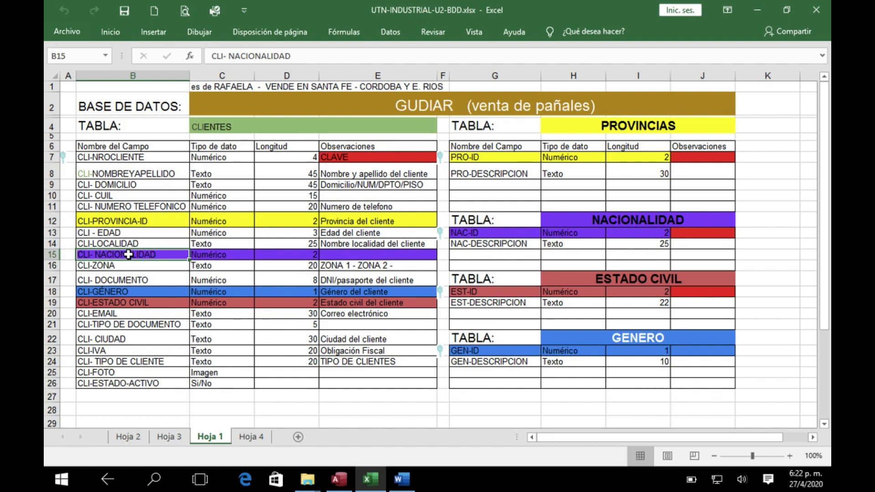
{"action": "left_click", "coordinate": [121, 292]}
{"action": "key", "text": "ctrl"}
{"action": "left_click", "coordinate": [126, 305]}
{"action": "left_click", "coordinate": [613, 218]}
{"action": "left_click", "coordinate": [616, 280]}
{"action": "left_click", "coordinate": [617, 318]}
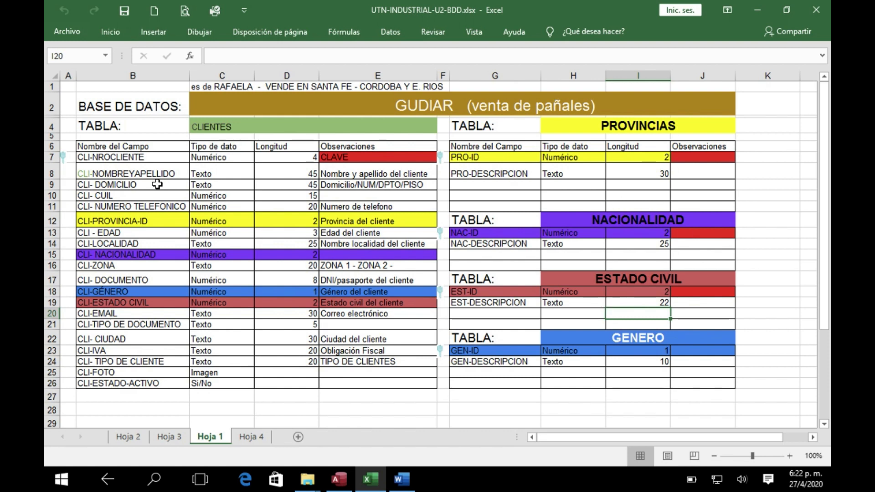
Review the key fields CLI-NROCLIENTE, PRO-ID and EST-ID and the key marker image beside the PROVINCIAS table
{"action": "left_click", "coordinate": [120, 156]}
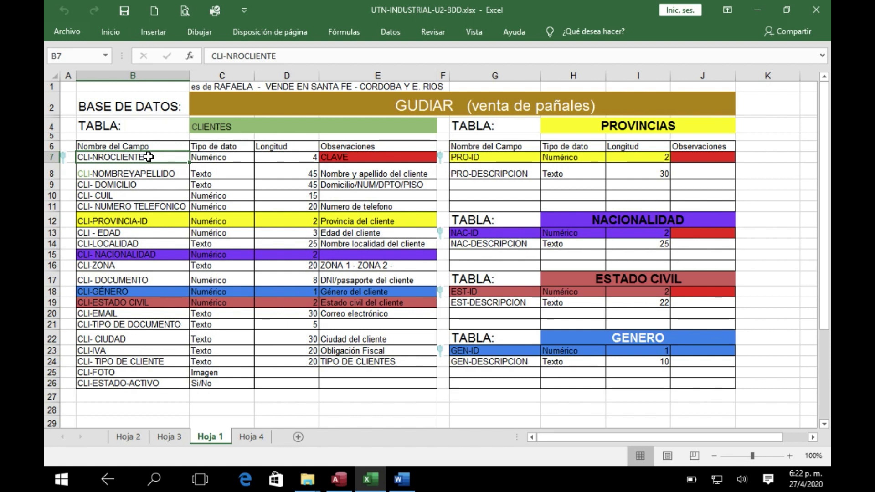
{"action": "left_click", "coordinate": [522, 159]}
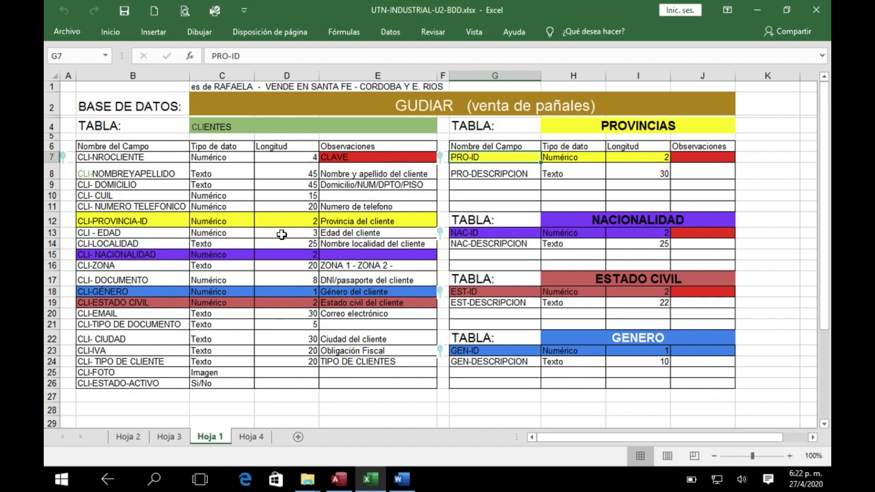
{"action": "left_click", "coordinate": [441, 158]}
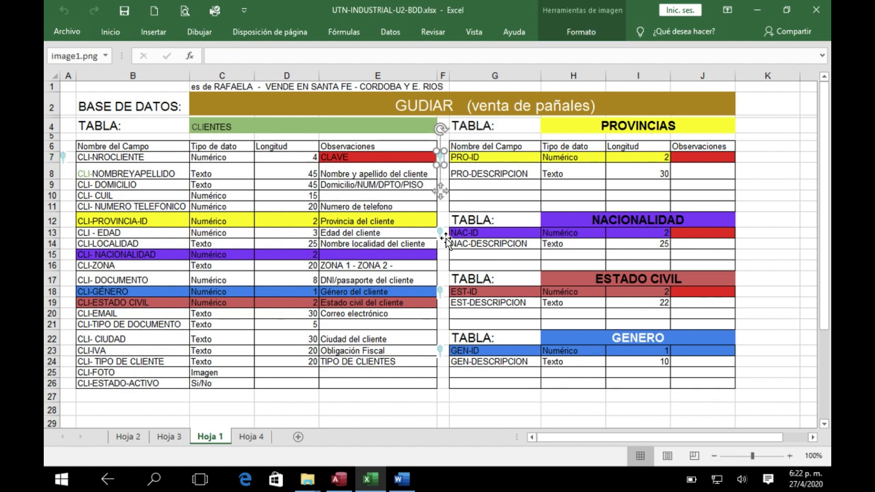
{"action": "left_click", "coordinate": [468, 290]}
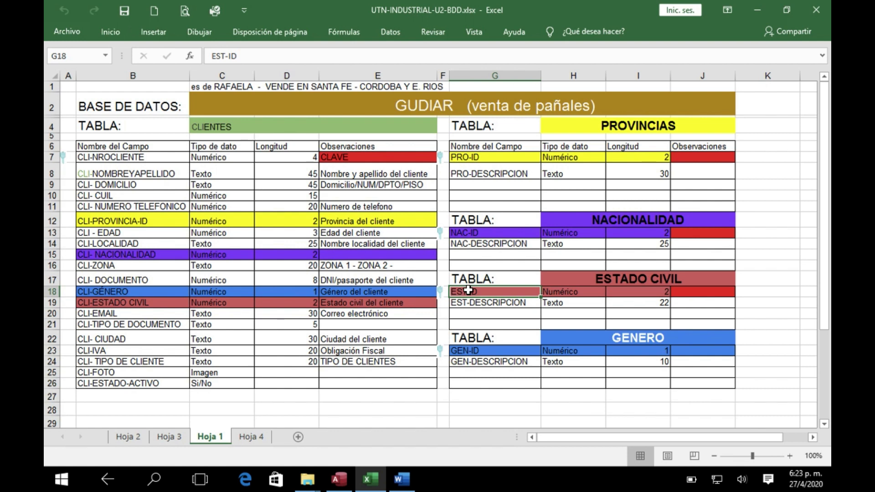
Switch to the Word document of steps to follow and highlight line 1, "DISEÑO DE REGISTROS DE LAS TABLAS (EN PAPEL)", in yellow
{"action": "left_click", "coordinate": [401, 479]}
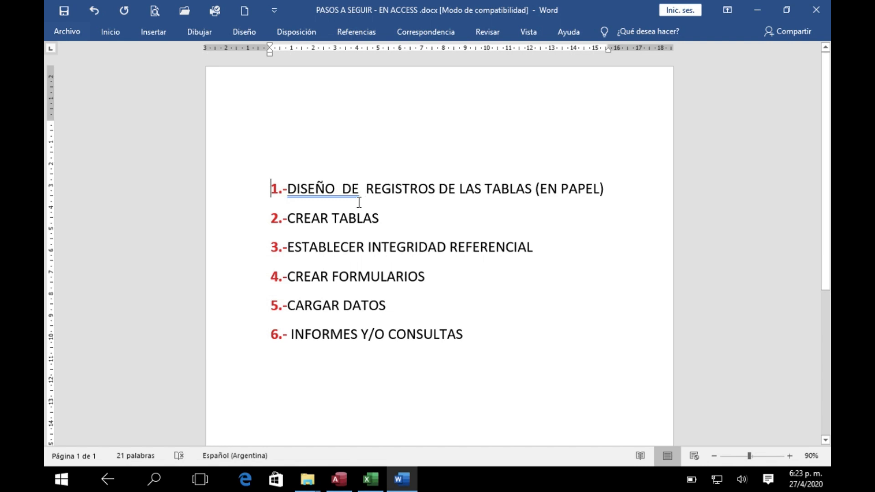
{"action": "left_click_drag", "start_coordinate": [248, 189], "coordinate": [399, 193]}
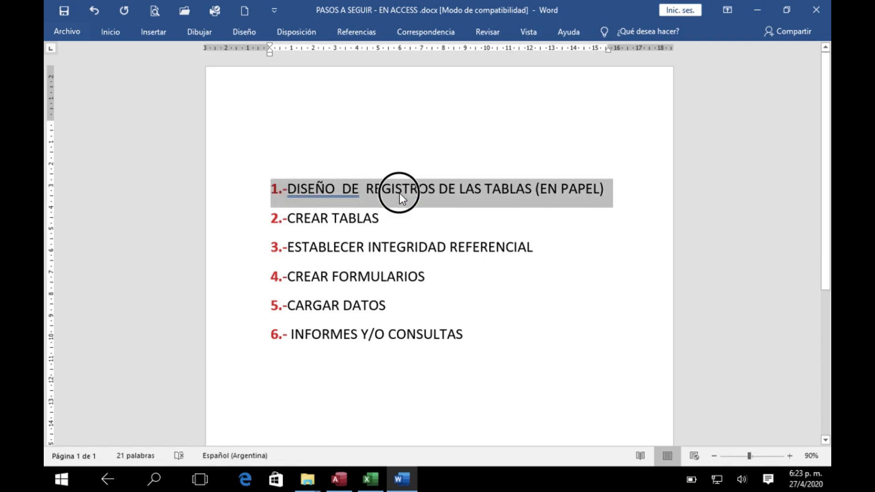
{"action": "left_click_drag", "start_coordinate": [480, 192], "coordinate": [474, 195]}
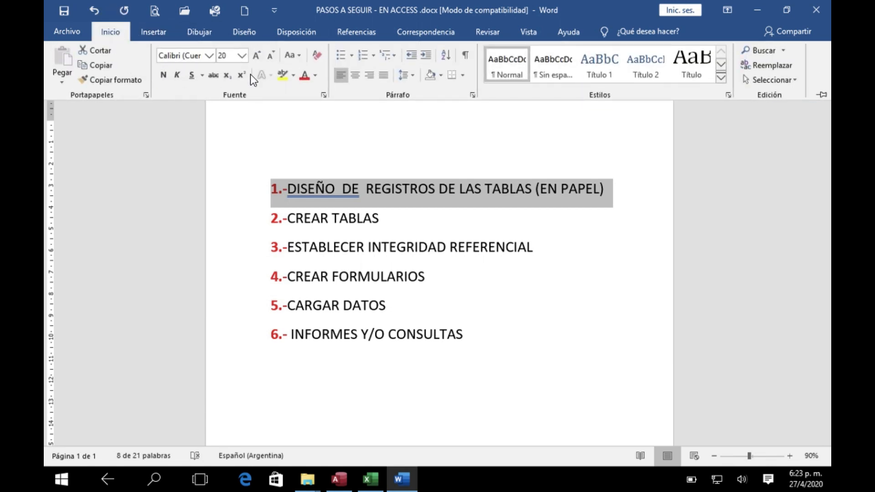
{"action": "left_click", "coordinate": [282, 75]}
{"action": "left_click", "coordinate": [668, 202]}
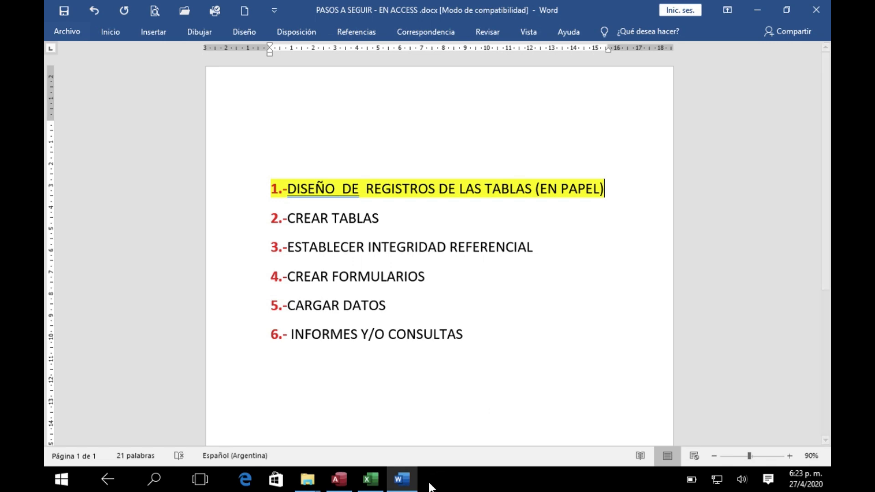
Look over the table design in Excel again, and highlight line 2, "CREAR TABLAS", in yellow in the Word document
{"action": "left_click", "coordinate": [367, 486]}
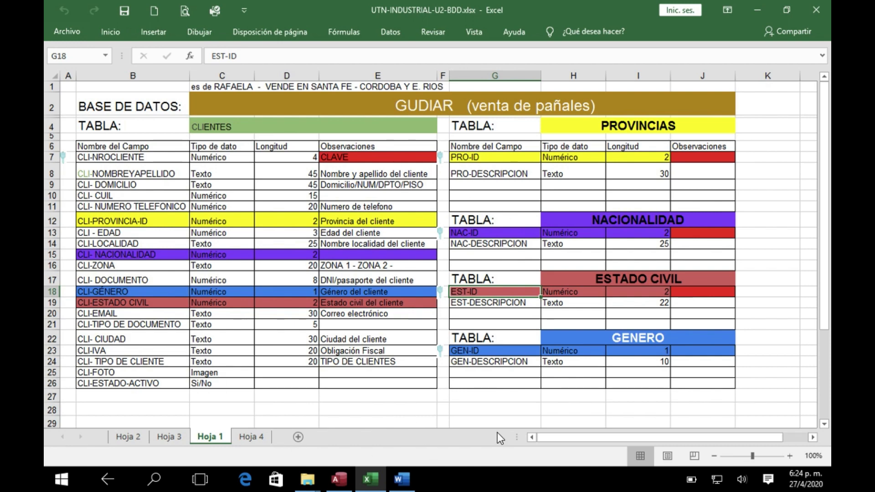
{"action": "left_click", "coordinate": [401, 482]}
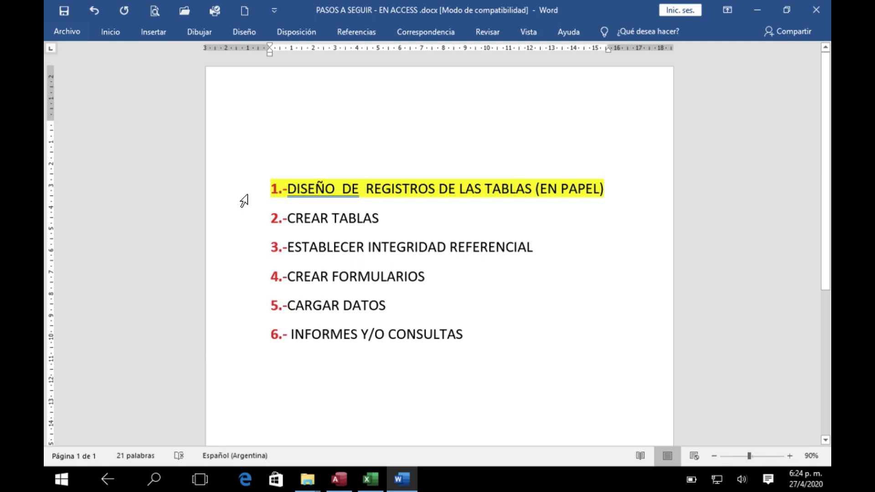
{"action": "left_click", "coordinate": [244, 225]}
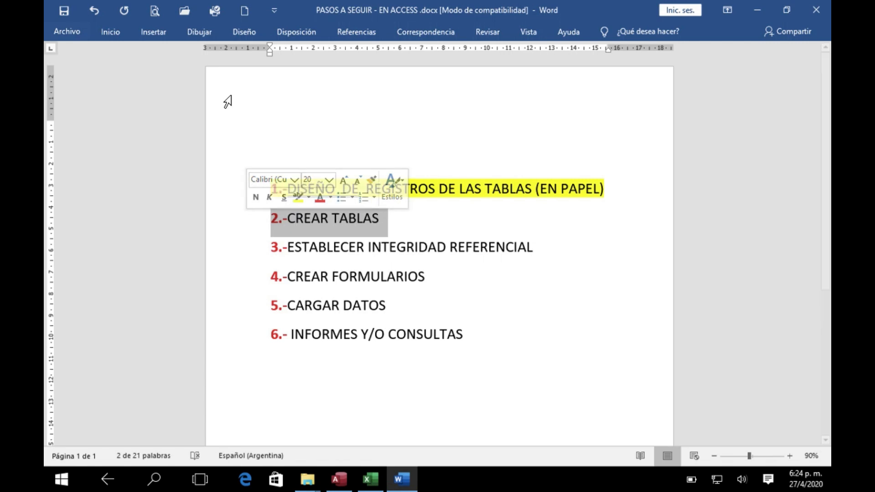
{"action": "left_click", "coordinate": [113, 32]}
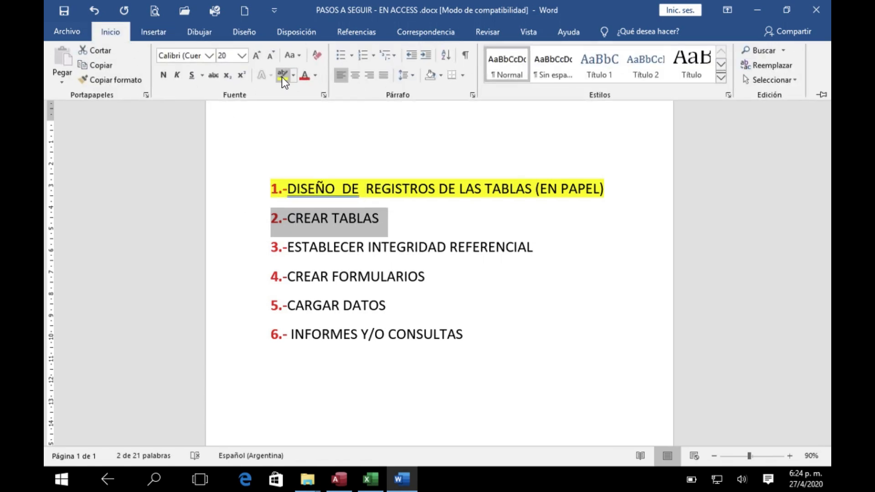
{"action": "left_click", "coordinate": [282, 76]}
{"action": "left_click", "coordinate": [410, 214]}
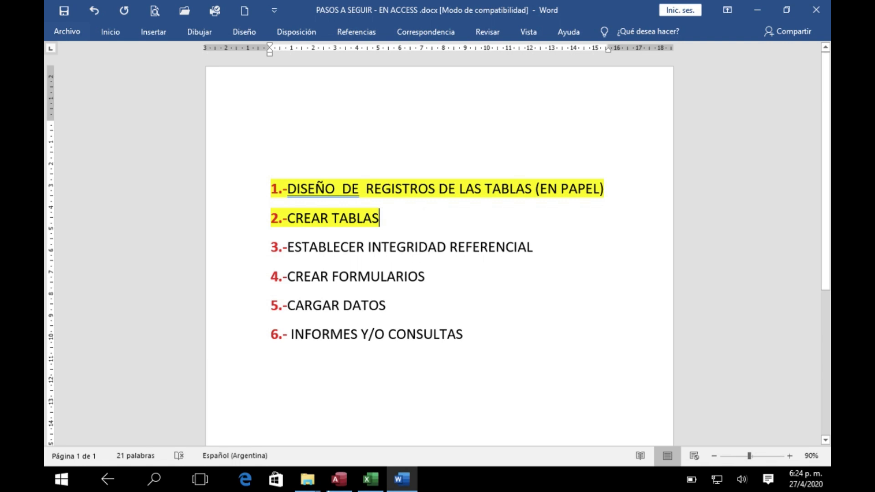
Switch to Access and start a blank database with Downloads as its storage folder
{"action": "left_click", "coordinate": [339, 479]}
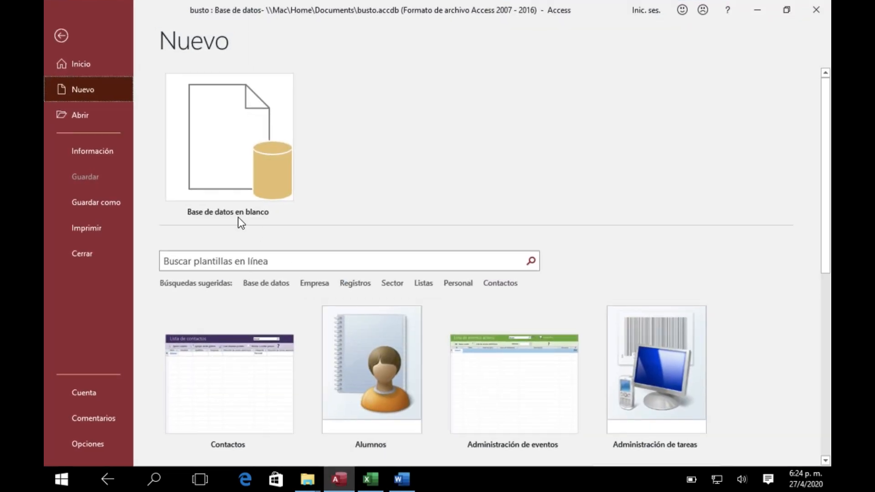
{"action": "left_click", "coordinate": [220, 144]}
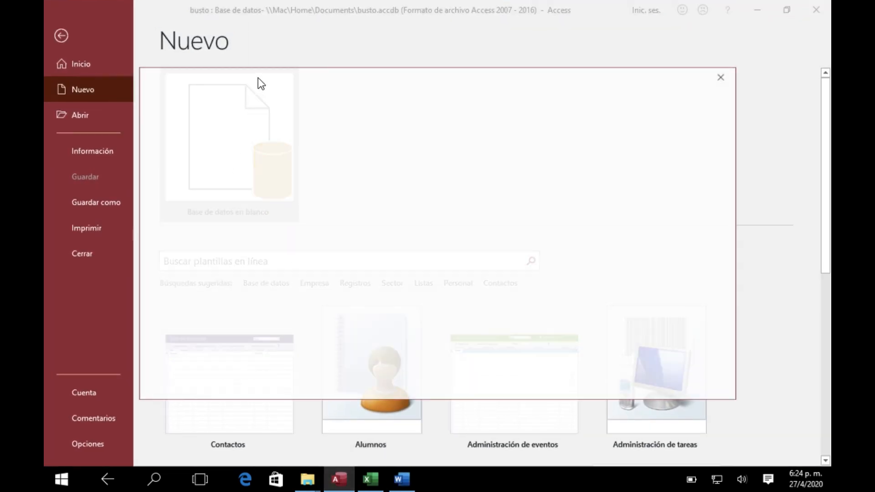
{"action": "left_click", "coordinate": [632, 164]}
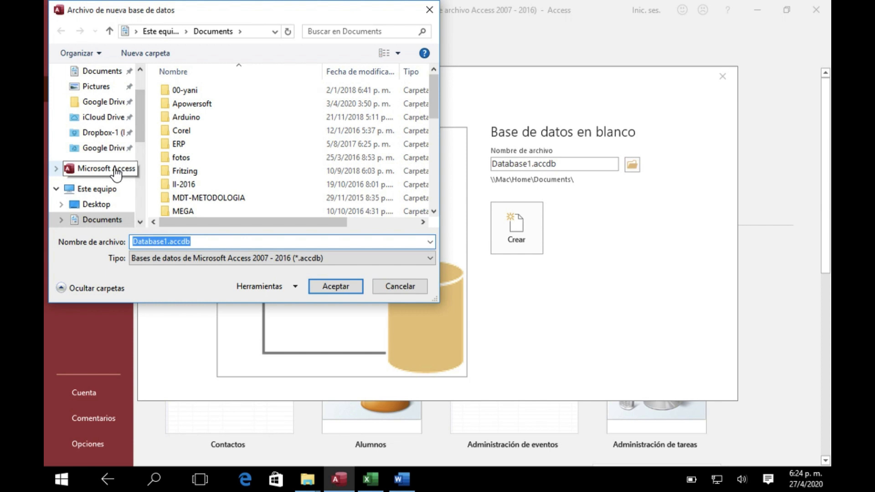
{"action": "scroll", "coordinate": [130, 136], "scroll_direction": "down", "scroll_amount": 1}
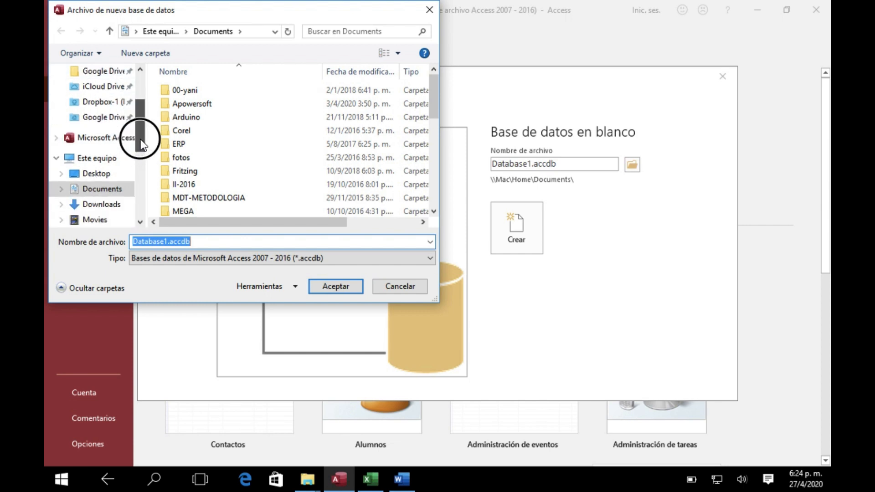
{"action": "left_click", "coordinate": [96, 173]}
{"action": "left_click", "coordinate": [102, 189]}
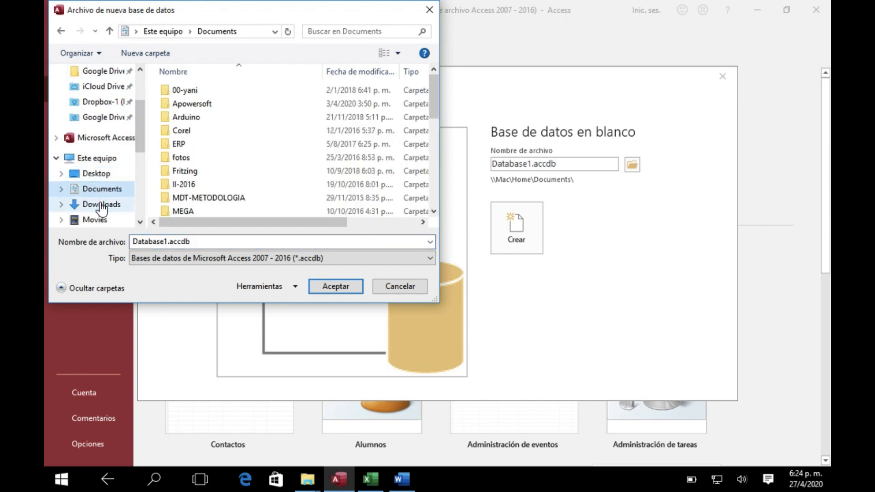
{"action": "left_click", "coordinate": [101, 204]}
Name the database file GUDIAR, create it, and close its empty starting table
{"action": "double_click", "coordinate": [181, 242]}
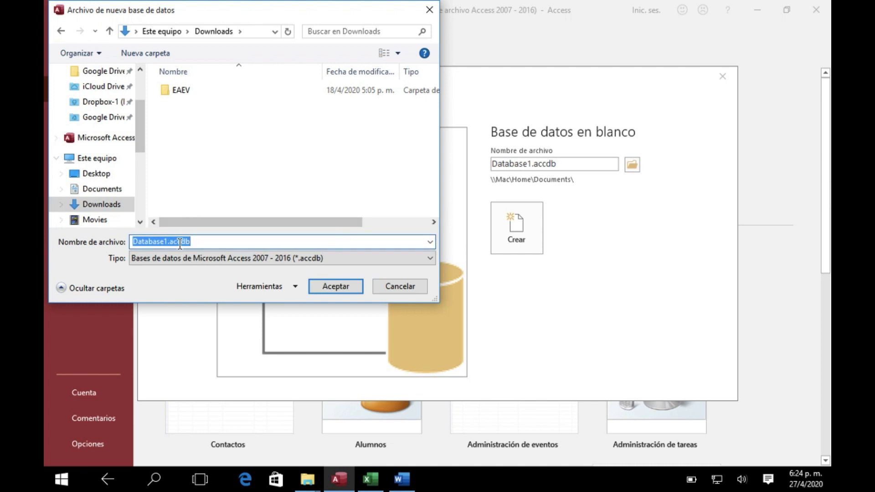
{"action": "type", "text": "GU"}
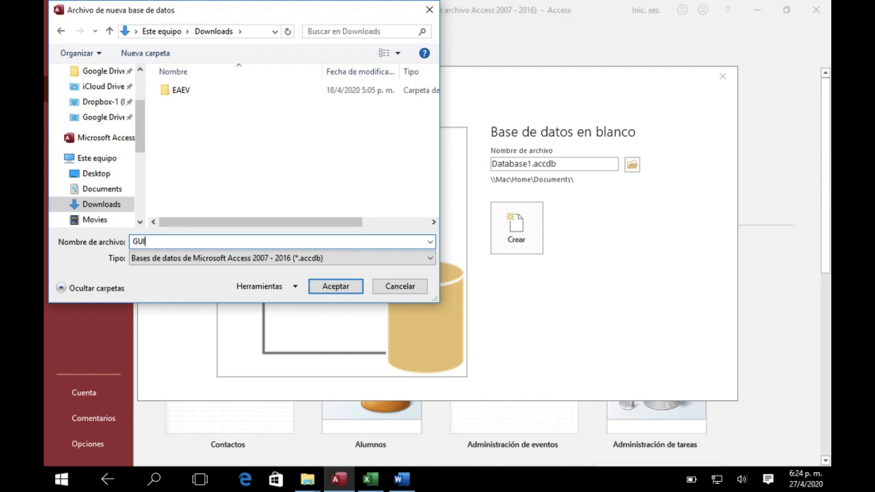
{"action": "type", "text": "DIAR"}
{"action": "left_click", "coordinate": [334, 287]}
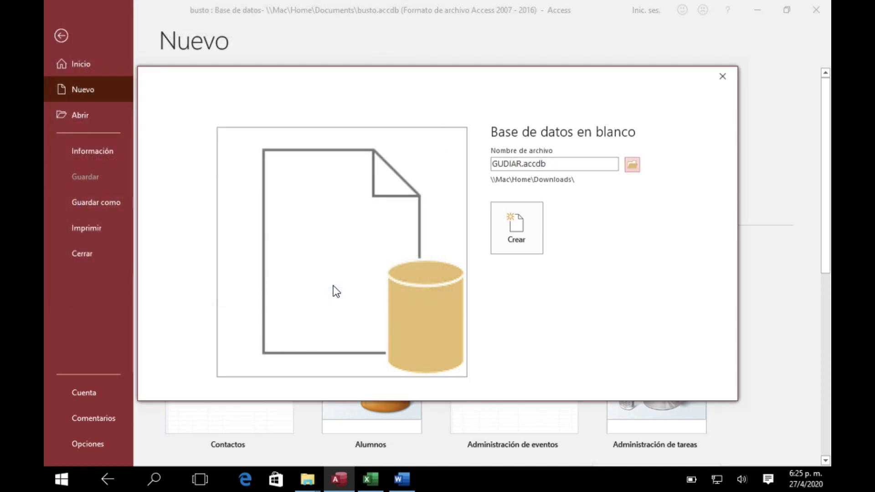
{"action": "left_click", "coordinate": [504, 229]}
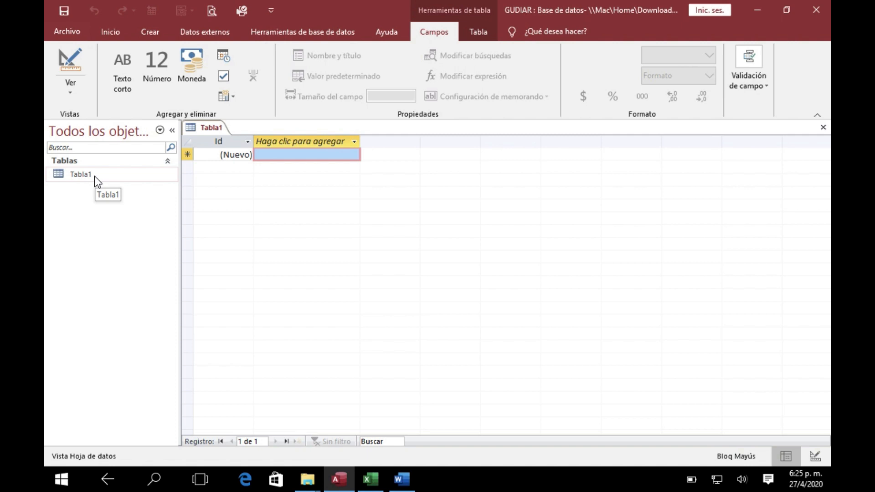
{"action": "left_click", "coordinate": [823, 129]}
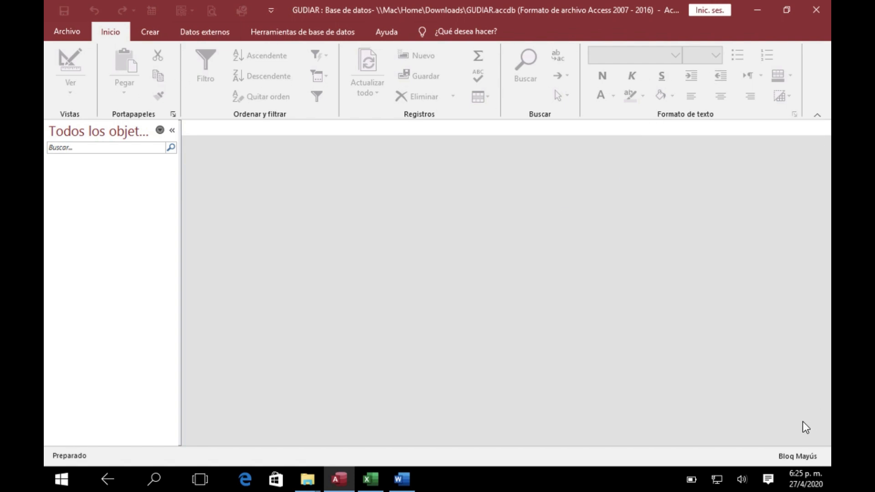
{"action": "left_click", "coordinate": [150, 33]}
{"action": "left_click", "coordinate": [201, 32]}
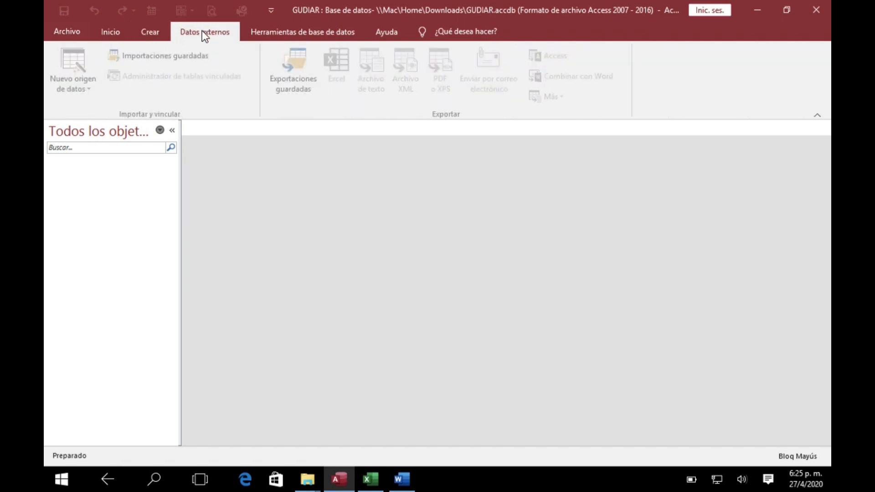
{"action": "left_click", "coordinate": [264, 33]}
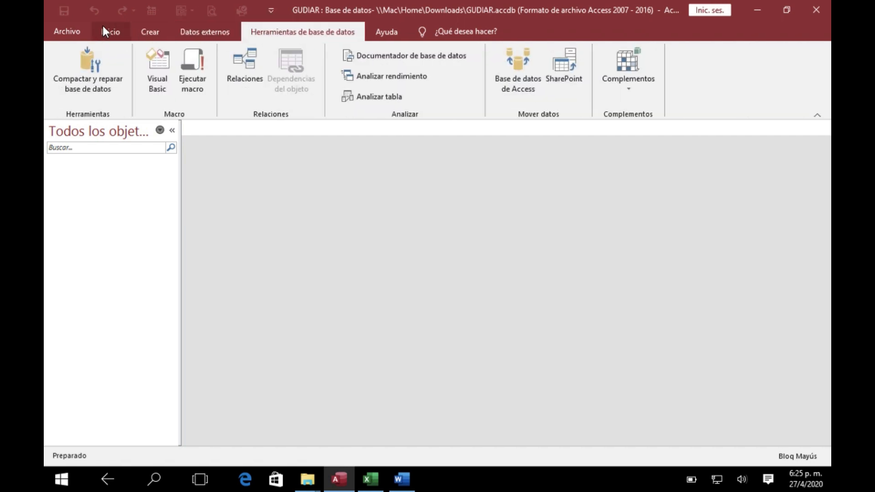
{"action": "left_click", "coordinate": [110, 33]}
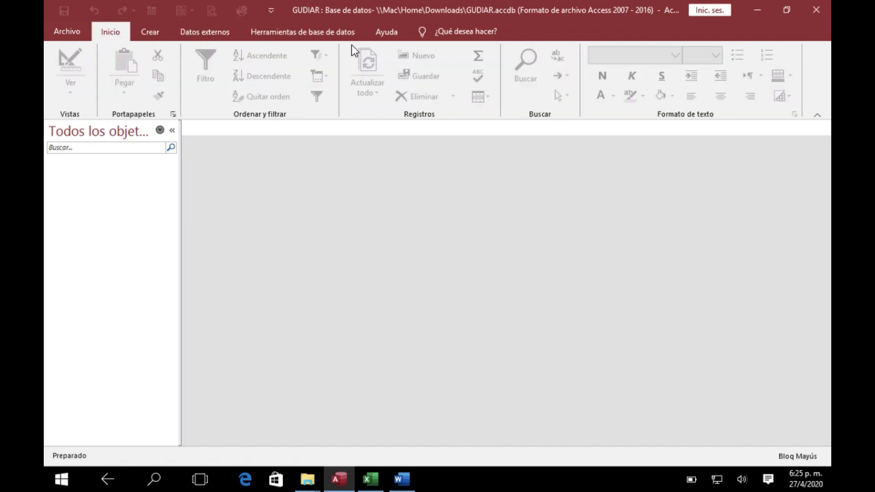
{"action": "left_click", "coordinate": [147, 34]}
{"action": "left_click", "coordinate": [200, 32]}
{"action": "left_click", "coordinate": [277, 31]}
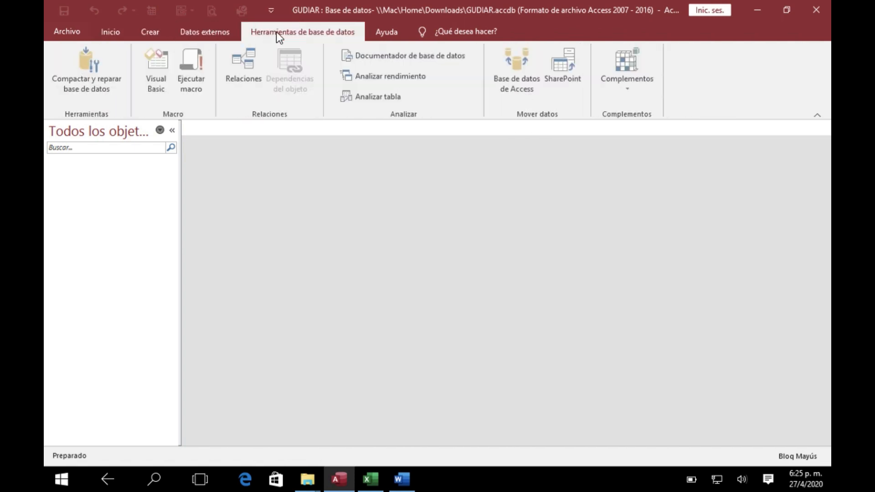
{"action": "left_click", "coordinate": [392, 34]}
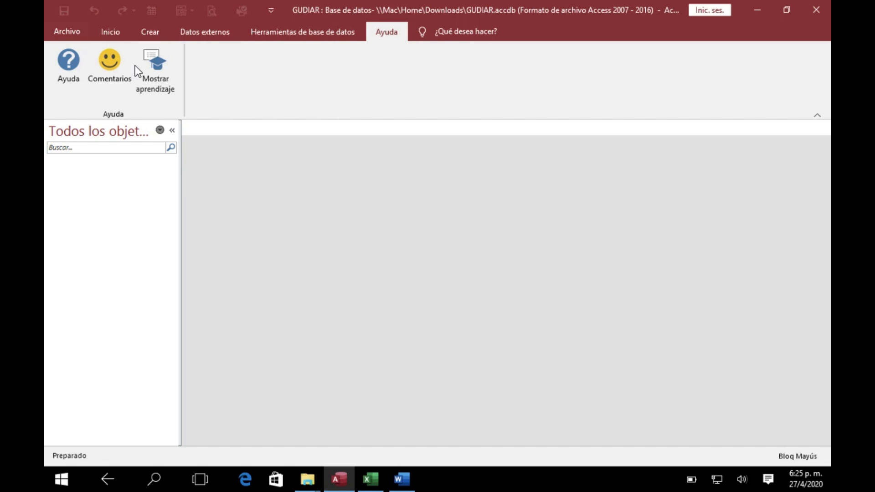
{"action": "left_click", "coordinate": [263, 31]}
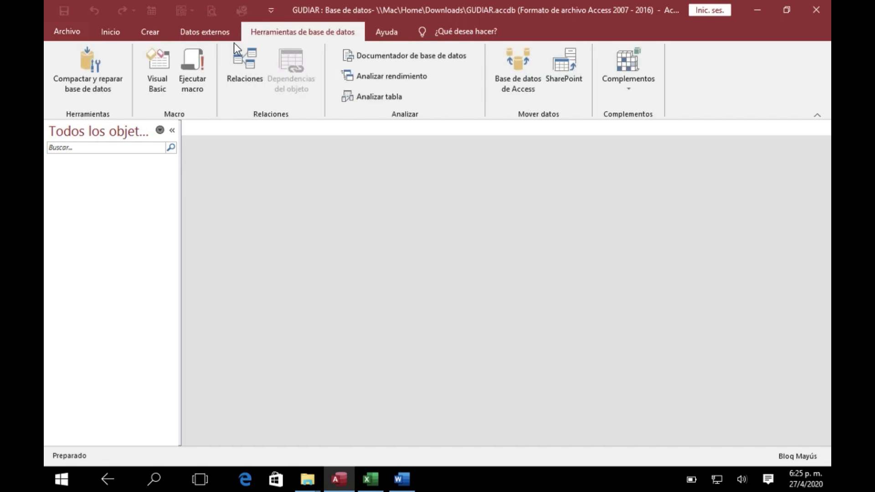
{"action": "left_click", "coordinate": [196, 33]}
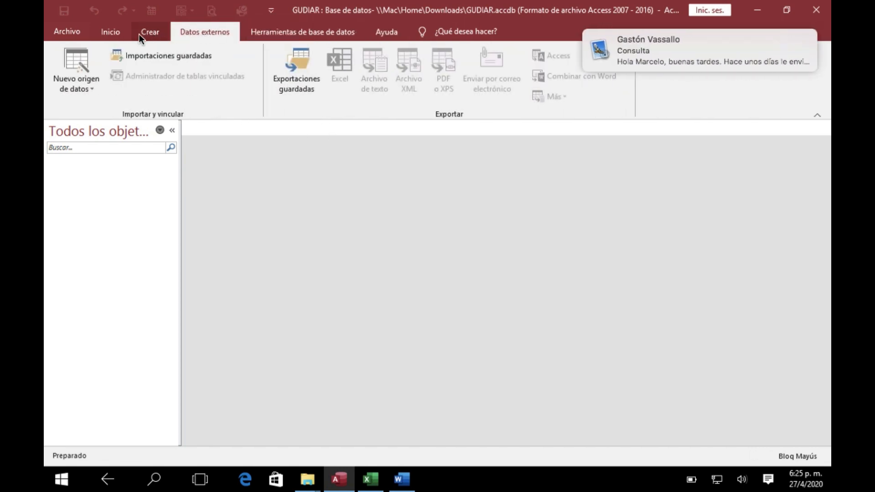
Create a new table in design view
{"action": "left_click", "coordinate": [150, 32]}
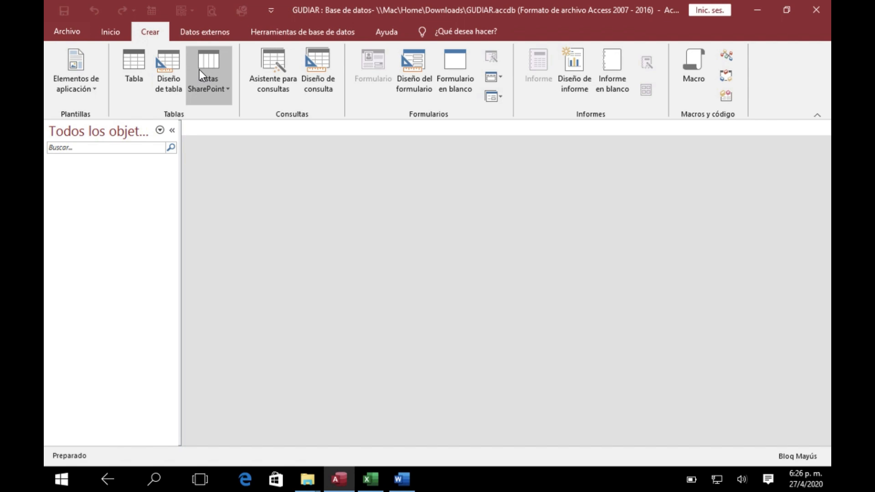
{"action": "left_click", "coordinate": [168, 69]}
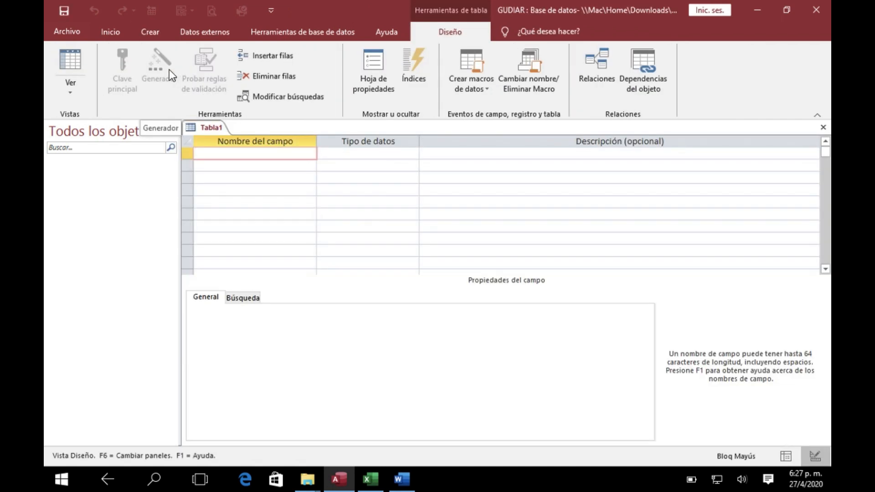
Switch to the Excel table design and review the CLIENTES, PROVINCIAS, NACIONALIDAD and ESTADO CIVIL fields with their data types and lengths
{"action": "left_click", "coordinate": [376, 485]}
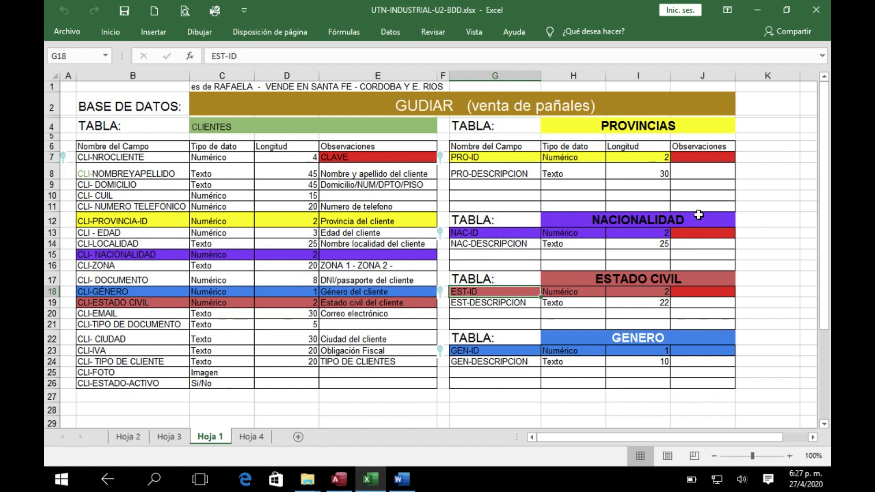
{"action": "left_click", "coordinate": [584, 183]}
{"action": "left_click", "coordinate": [561, 246]}
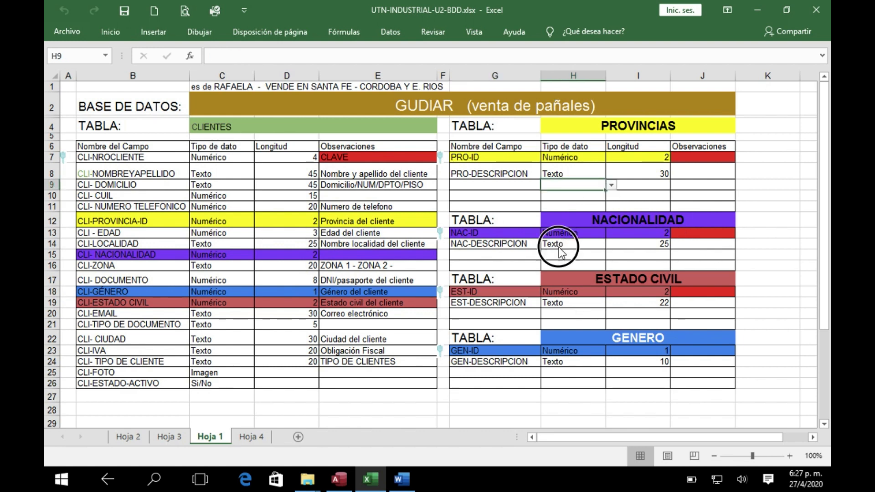
{"action": "left_click", "coordinate": [611, 304]}
{"action": "left_click", "coordinate": [220, 218]}
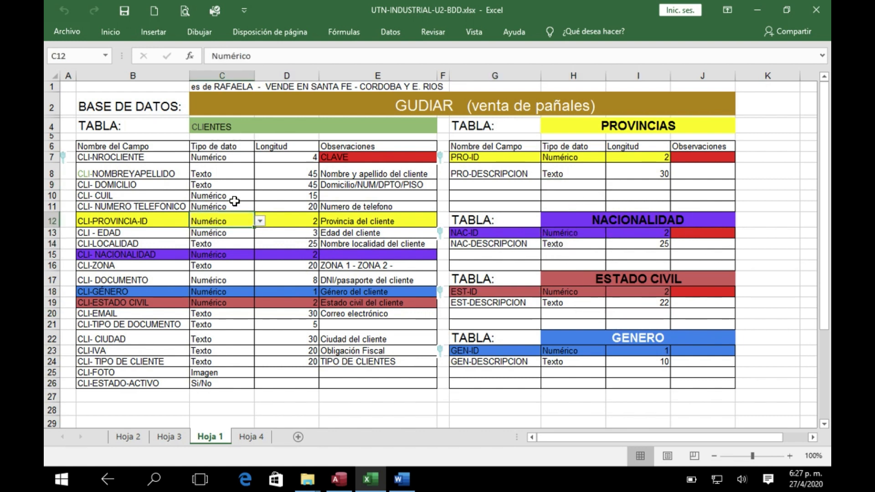
{"action": "left_click", "coordinate": [258, 184]}
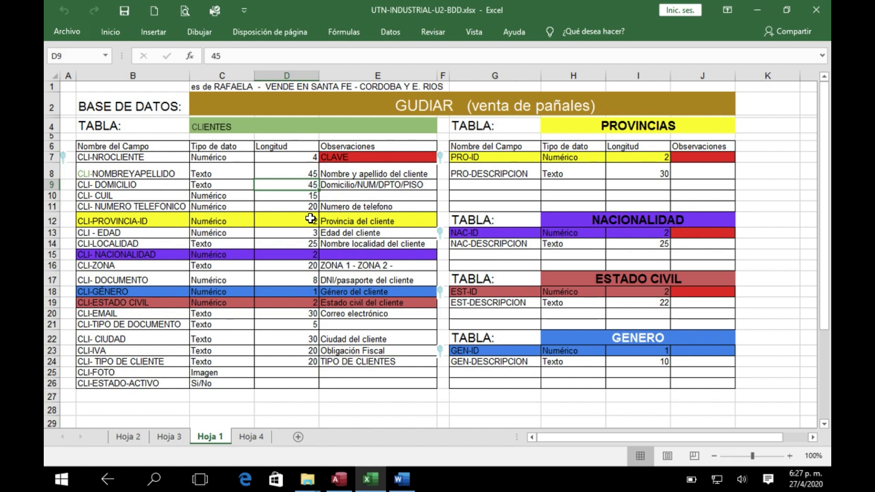
{"action": "left_click", "coordinate": [226, 133]}
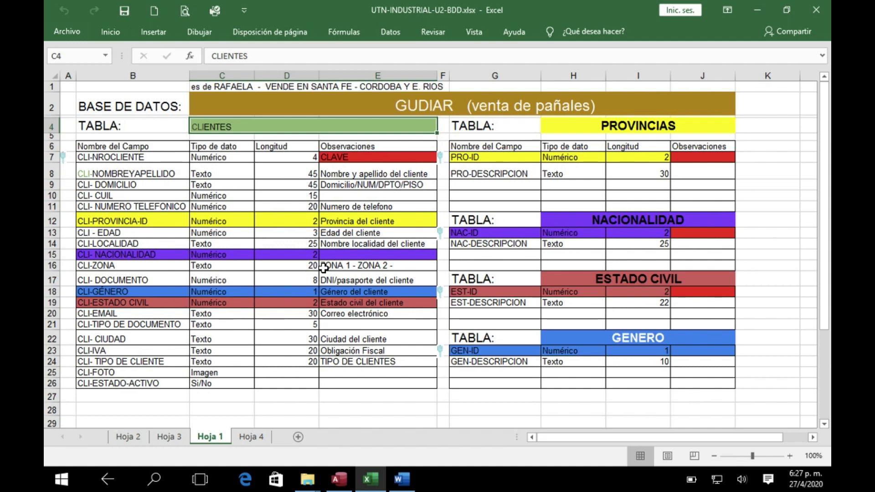
{"action": "left_click", "coordinate": [340, 480]}
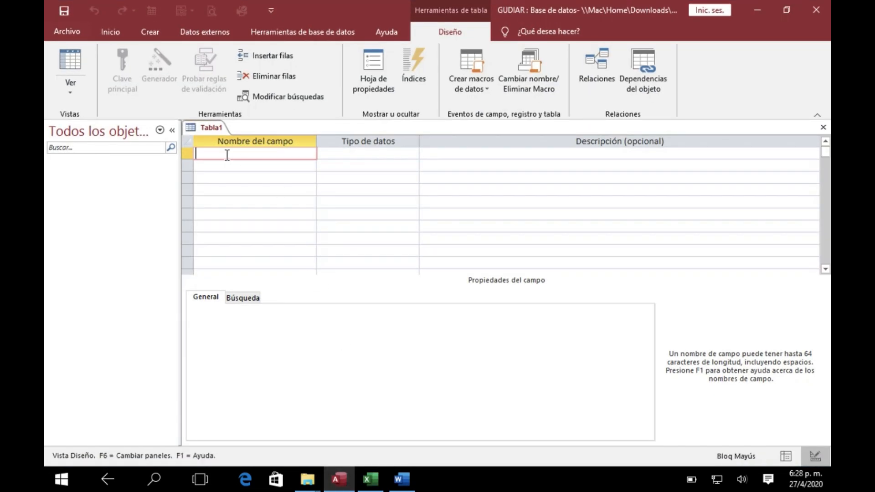
{"action": "left_click", "coordinate": [371, 478]}
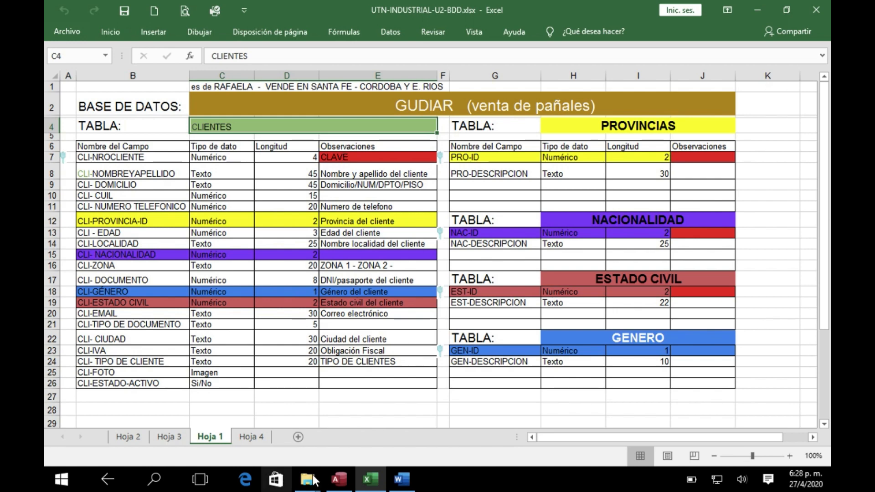
Switch back to Access and name the first field of the new table CLI-CODCLIENTE
{"action": "left_click", "coordinate": [340, 487]}
{"action": "type", "text": "CLI"}
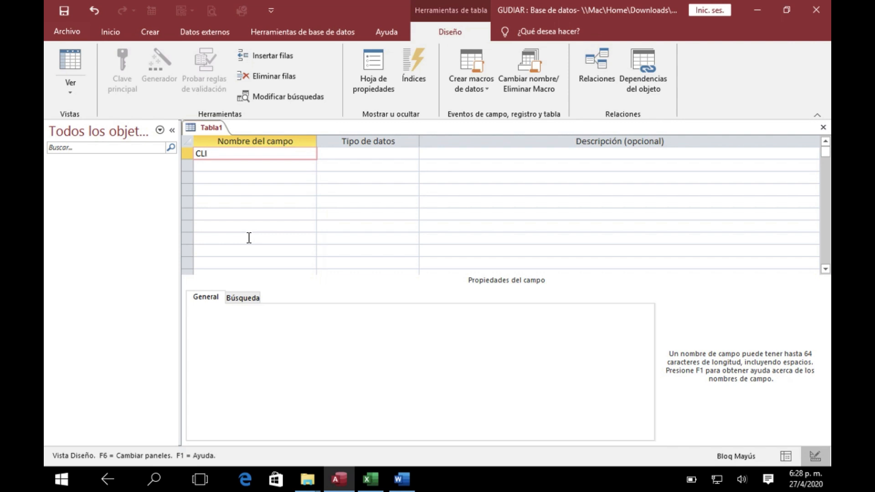
{"action": "type", "text": "-CODCLIE"}
{"action": "type", "text": "TE"}
{"action": "key", "text": "BackSpace"}
{"action": "key", "text": "BackSpace"}
{"action": "key", "text": "BackSpace"}
{"action": "type", "text": "ENTE"}
Set the data type of the CLI-CODCLIENTE field to Número
{"action": "left_click", "coordinate": [364, 155]}
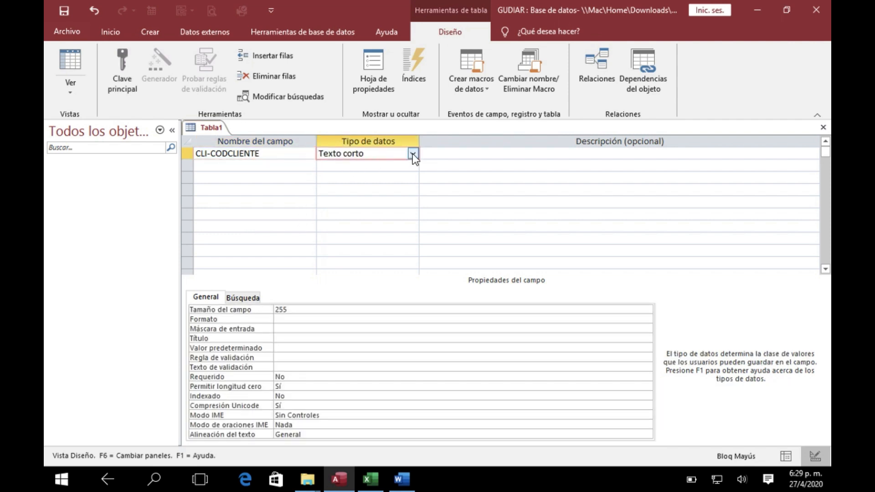
{"action": "left_click", "coordinate": [412, 154]}
{"action": "left_click", "coordinate": [336, 190]}
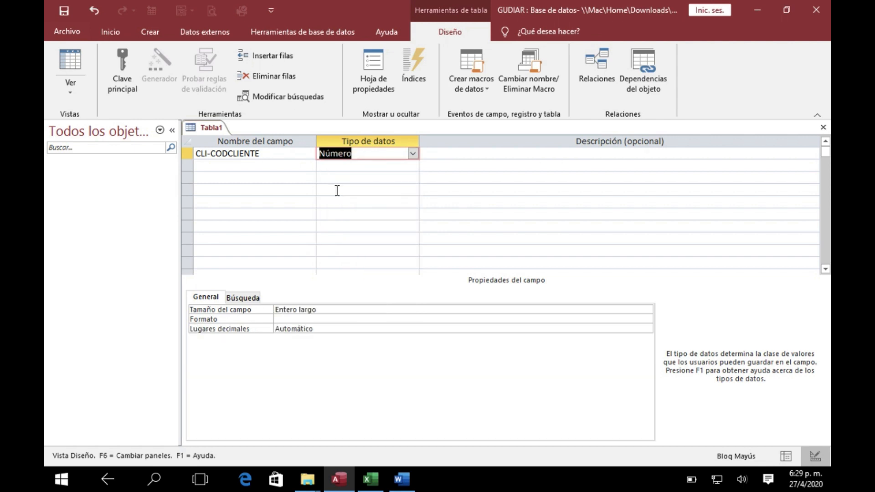
Enter the description "Codigo que identifica a cada cliente" for the CLI-CODCLIENTE field
{"action": "left_click", "coordinate": [451, 156]}
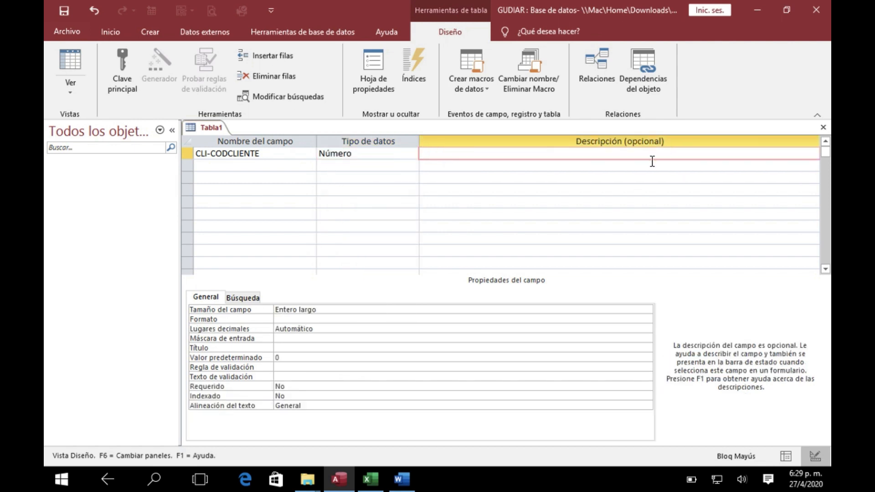
{"action": "key", "text": "Caps_Lock"}
{"action": "type", "text": "Codigo que identifica al"}
{"action": "key", "text": "BackSpace"}
{"action": "type", "text": "x"}
{"action": "key", "text": "BackSpace"}
{"action": "key", "text": "BackSpace"}
{"action": "key", "text": "BackSpace"}
{"action": "key", "text": "BackSpace"}
{"action": "key", "text": "BackSpace"}
{"action": "type", "text": "cada cliente"}
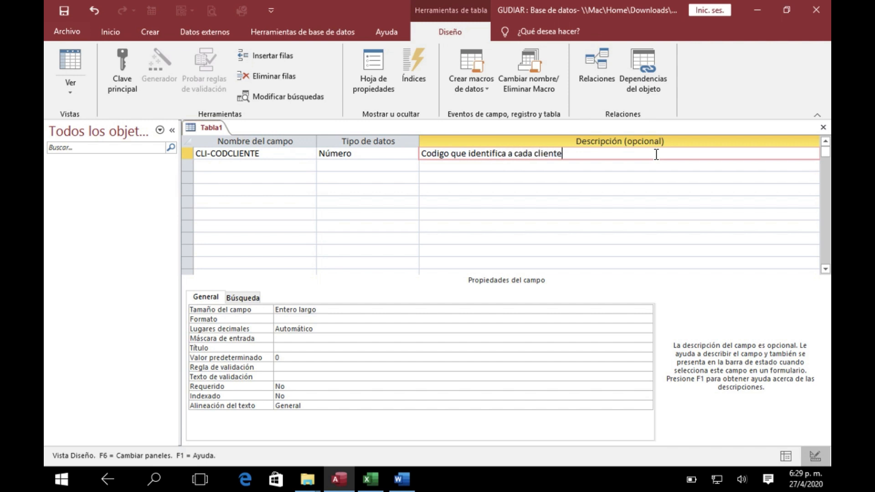
{"action": "left_click", "coordinate": [257, 170]}
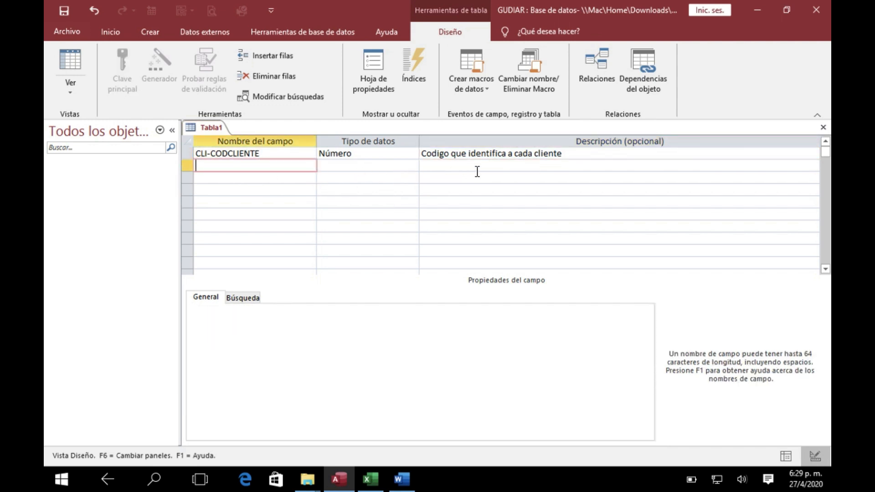
Check the data type of CLI-CODCLIENTE against the CLI-NROCLIENTE row of the CLIENTES design in Excel
{"action": "left_click", "coordinate": [432, 166]}
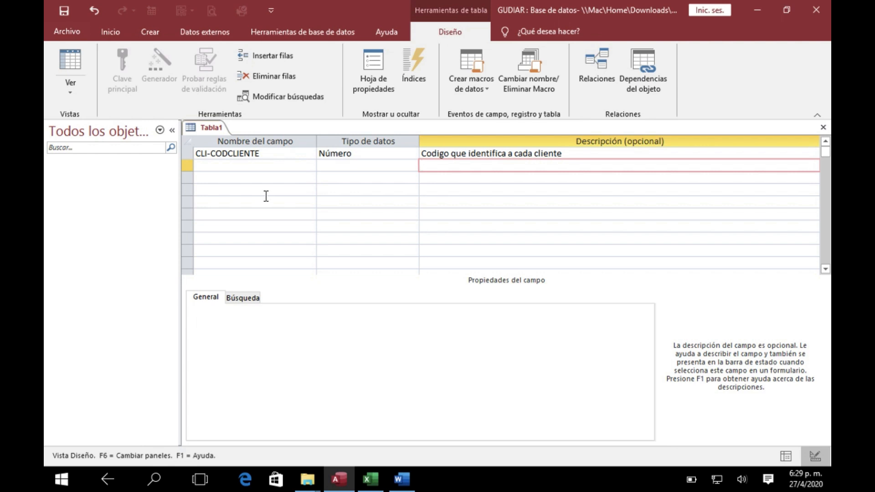
{"action": "left_click", "coordinate": [355, 155]}
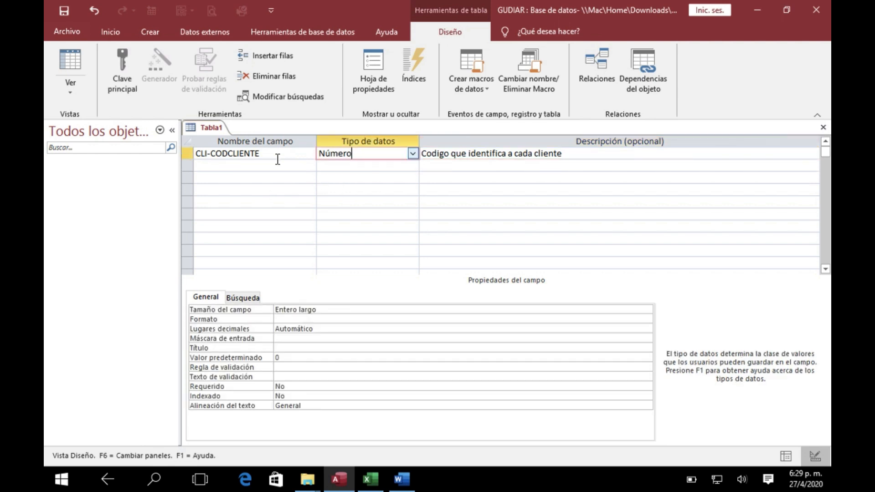
{"action": "left_click", "coordinate": [375, 486]}
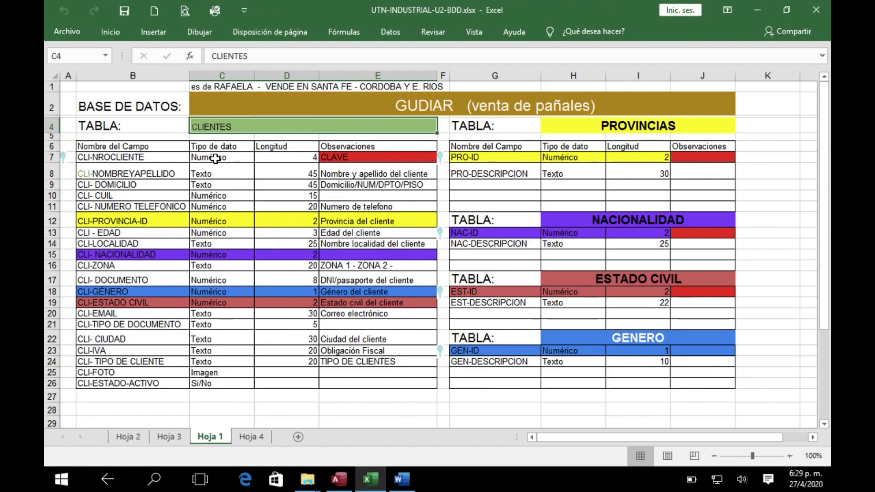
Copy the CLAVE note from the CLI-NROCLIENTE row into the Observaciones cells of PRO-ID, NAC-ID and EST-ID
{"action": "left_click", "coordinate": [360, 158]}
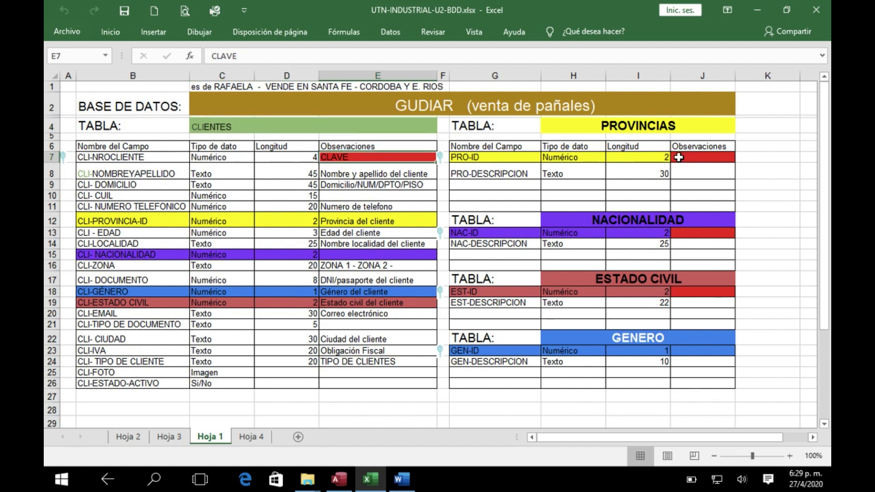
{"action": "left_click_drag", "start_coordinate": [441, 162], "coordinate": [697, 158]}
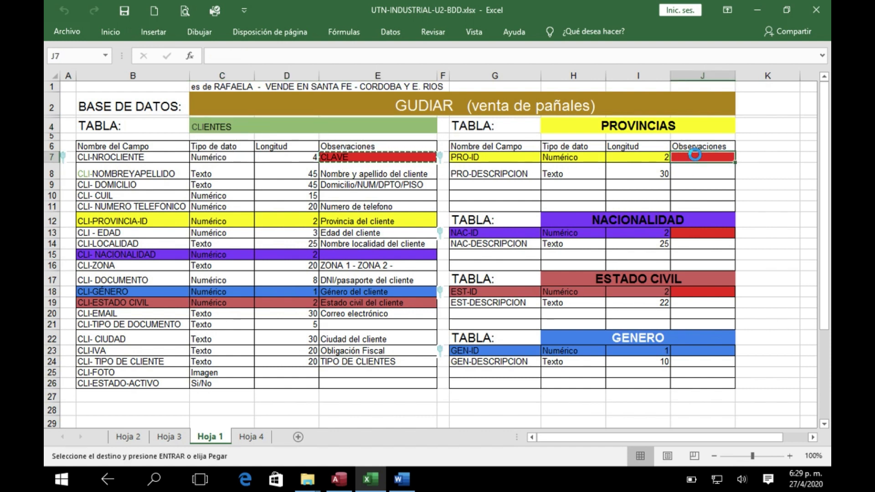
{"action": "left_click", "coordinate": [692, 234]}
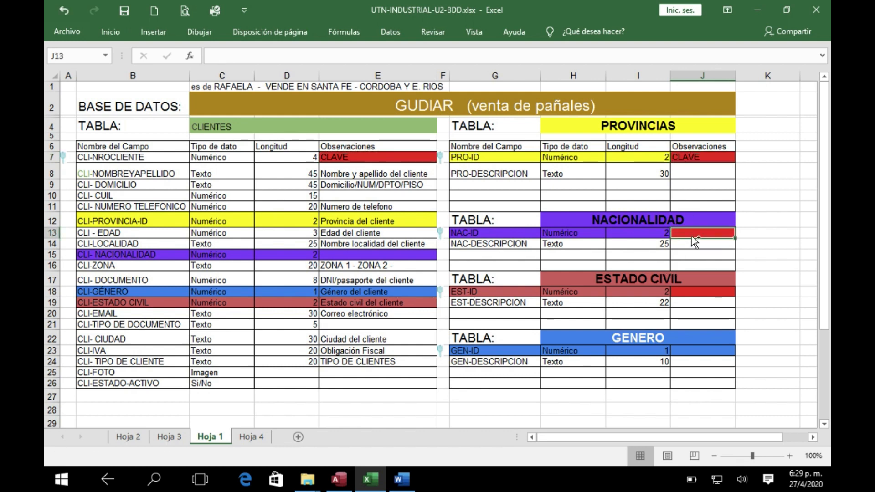
{"action": "key", "text": "ctrl+c"}
{"action": "key", "text": "Escape"}
{"action": "left_click", "coordinate": [679, 160]}
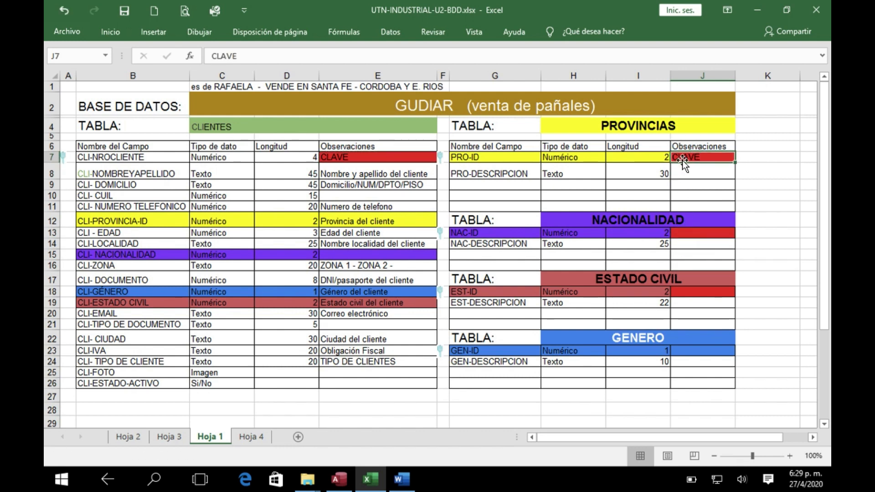
{"action": "key", "text": "ctrl+c"}
{"action": "left_click", "coordinate": [693, 232]}
{"action": "key", "text": "Return"}
{"action": "key", "text": "ctrl+c"}
{"action": "left_click", "coordinate": [701, 293]}
{"action": "key", "text": "Return"}
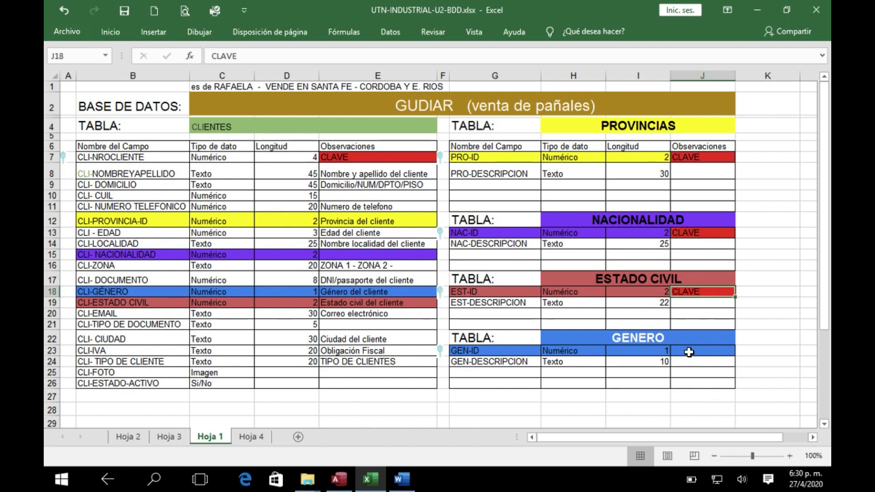
Switch to Access and make CLI-CODCLIENTE the primary key of the table
{"action": "left_click", "coordinate": [345, 486]}
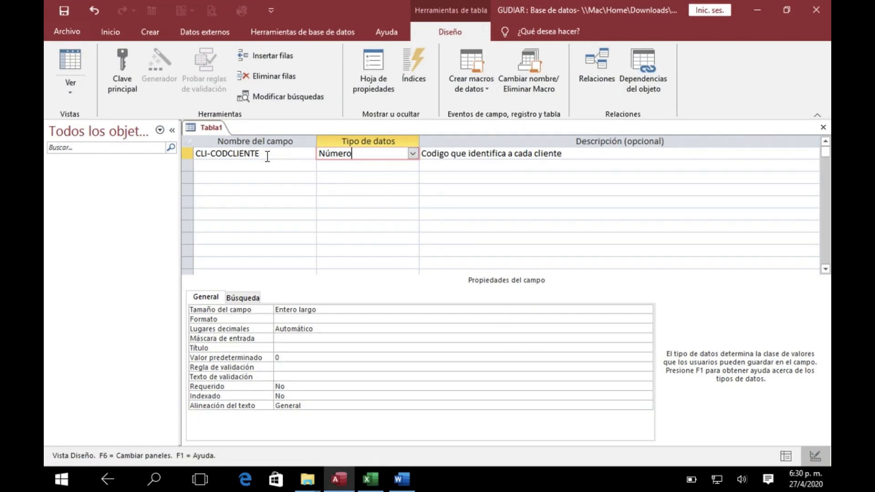
{"action": "left_click", "coordinate": [271, 156]}
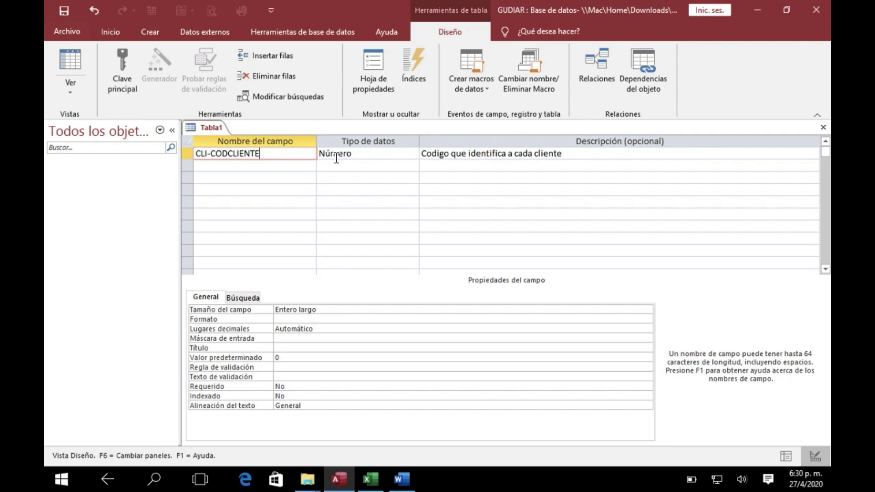
{"action": "left_click", "coordinate": [127, 77]}
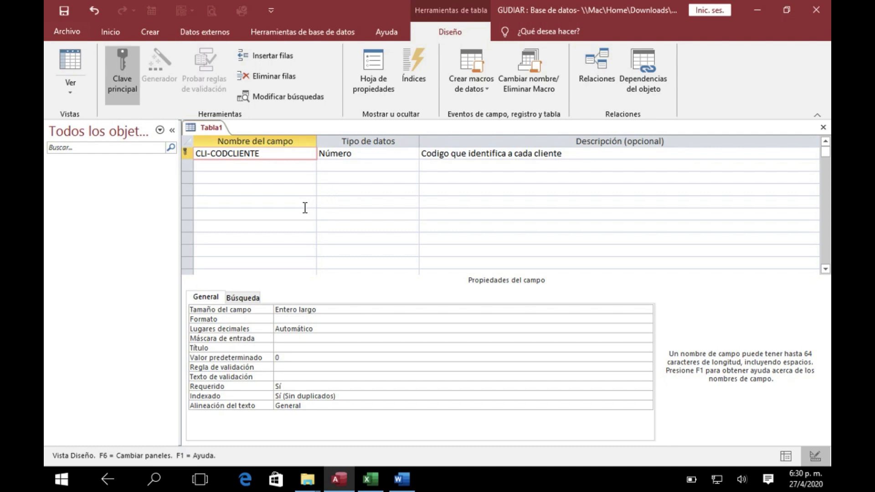
Switch to Excel and check the data type and length of CLI-NOMBREYAPELLIDO in the CLIENTES design
{"action": "left_click", "coordinate": [240, 166]}
{"action": "left_click", "coordinate": [370, 479]}
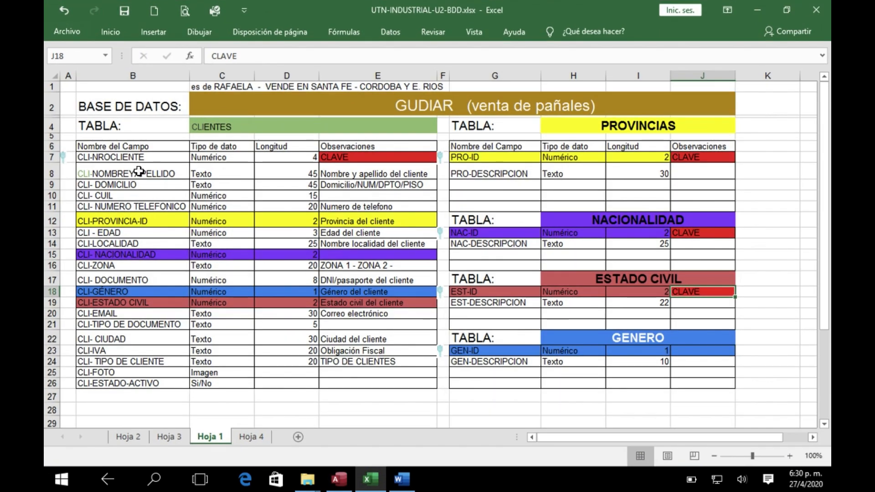
{"action": "left_click", "coordinate": [138, 172]}
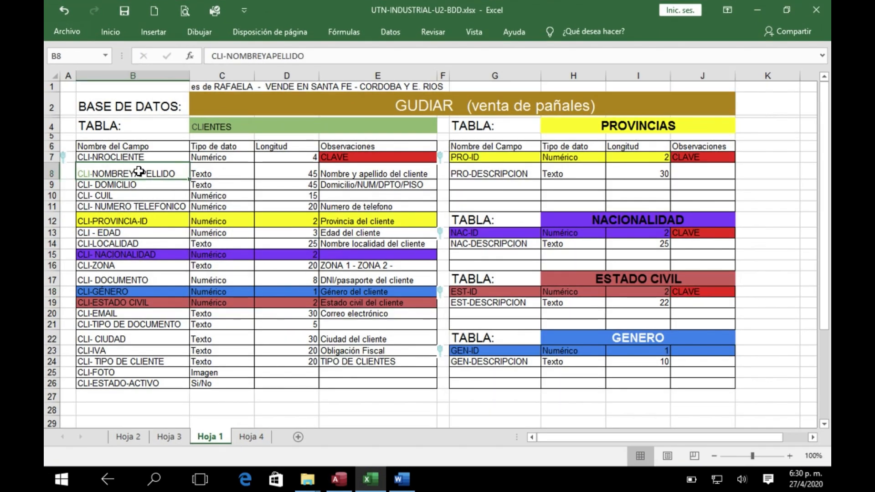
{"action": "left_click", "coordinate": [220, 170]}
{"action": "left_click", "coordinate": [273, 171]}
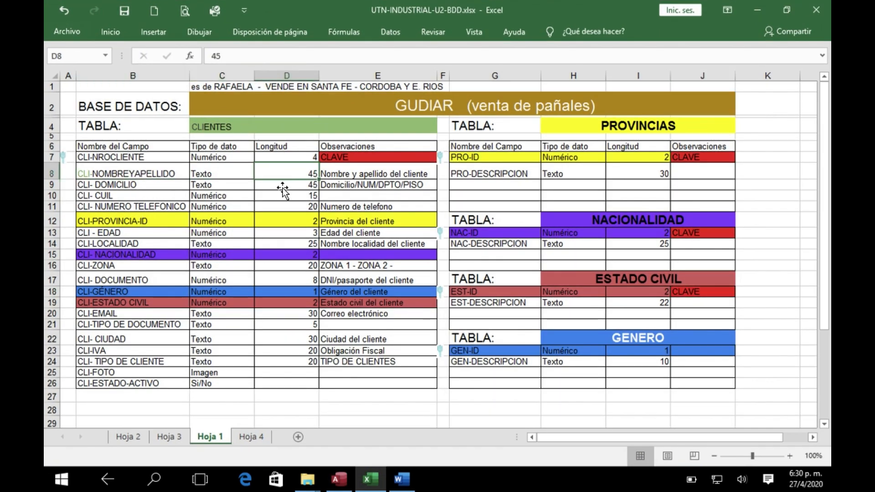
Switch back to Access and name the second field of the table CLI-APELLIDOYNOMBRE
{"action": "left_click", "coordinate": [339, 479]}
{"action": "type", "text": "cli"}
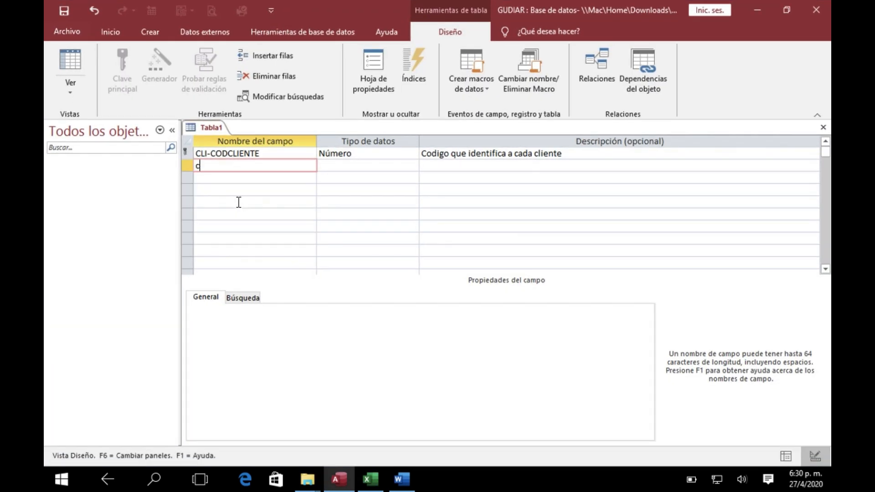
{"action": "key", "text": "BackSpace"}
{"action": "key", "text": "BackSpace"}
{"action": "key", "text": "BackSpace"}
{"action": "key", "text": "Caps_Lock"}
{"action": "type", "text": "CLI-APELL"}
{"action": "type", "text": "IDOU"}
{"action": "key", "text": "BackSpace"}
{"action": "type", "text": "YNOMBRE"}
{"action": "key", "text": "Tab"}
Set the CLI-APELLIDOYNOMBRE field's data type to Texto corto and its field size to 45
{"action": "left_click", "coordinate": [413, 165]}
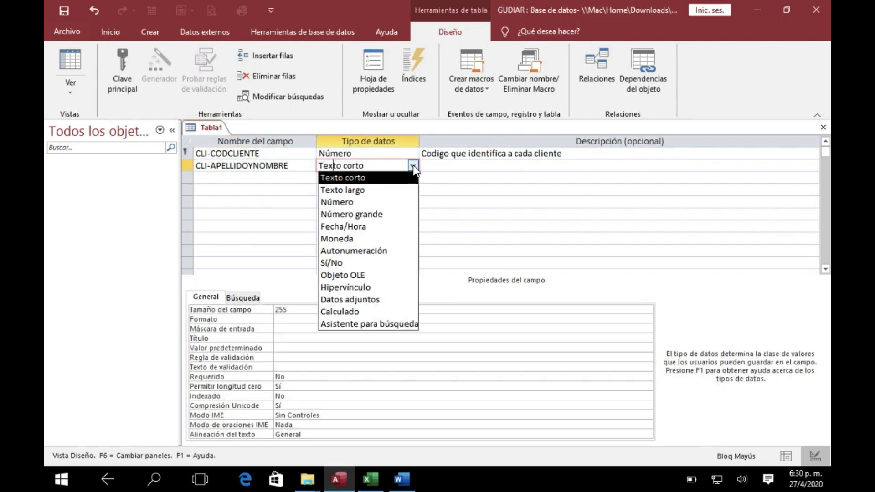
{"action": "left_click", "coordinate": [377, 179]}
{"action": "left_click", "coordinate": [257, 310]}
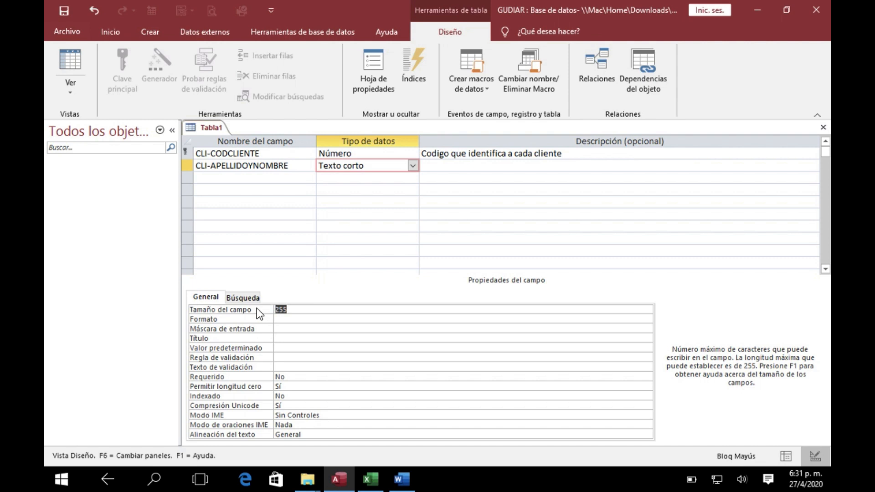
{"action": "type", "text": "45"}
{"action": "left_click", "coordinate": [237, 177]}
{"action": "left_click", "coordinate": [368, 165]}
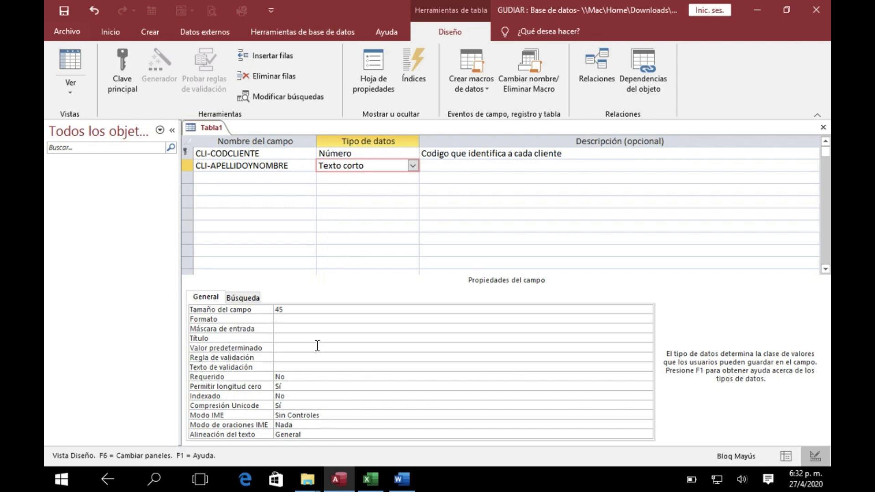
{"action": "left_click", "coordinate": [296, 309]}
Enter "Apellido y Nombre" as the Título of the CLI-APELLIDOYNOMBRE field
{"action": "left_click", "coordinate": [286, 340]}
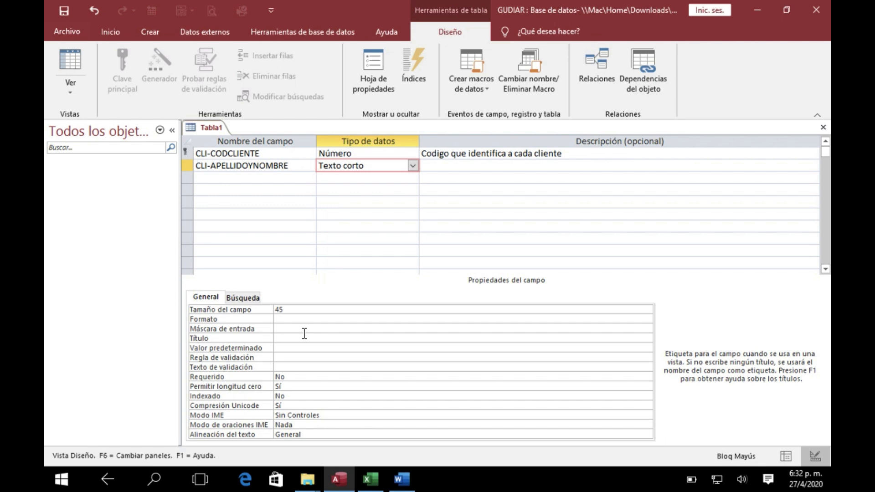
{"action": "type", "text": "aP"}
{"action": "key", "text": "BackSpace"}
{"action": "key", "text": "Caps_Lock"}
{"action": "type", "text": "pell"}
{"action": "key", "text": "BackSpace"}
{"action": "key", "text": "BackSpace"}
{"action": "key", "text": "BackSpace"}
{"action": "key", "text": "BackSpace"}
{"action": "key", "text": "Caps_Lock"}
{"action": "type", "text": "PELLIDO"}
{"action": "key", "text": "BackSpace"}
{"action": "key", "text": "BackSpace"}
{"action": "key", "text": "BackSpace"}
{"action": "key", "text": "BackSpace"}
{"action": "key", "text": "BackSpace"}
{"action": "key", "text": "BackSpace"}
{"action": "key", "text": "BackSpace"}
{"action": "key", "text": "BackSpace"}
{"action": "key", "text": "Caps_Lock"}
{"action": "type", "text": "Apellido y nOmbre"}
{"action": "key", "text": "BackSpace"}
{"action": "key", "text": "BackSpace"}
{"action": "key", "text": "BackSpace"}
{"action": "key", "text": "BackSpace"}
{"action": "key", "text": "BackSpace"}
{"action": "key", "text": "BackSpace"}
{"action": "key", "text": "Caps_Lock"}
{"action": "type", "text": "NOMBRE"}
{"action": "key", "text": "BackSpace"}
{"action": "key", "text": "BackSpace"}
{"action": "key", "text": "BackSpace"}
{"action": "key", "text": "BackSpace"}
{"action": "key", "text": "BackSpace"}
{"action": "key", "text": "BackSpace"}
{"action": "key", "text": "Caps_Lock"}
{"action": "type", "text": "Nombre"}
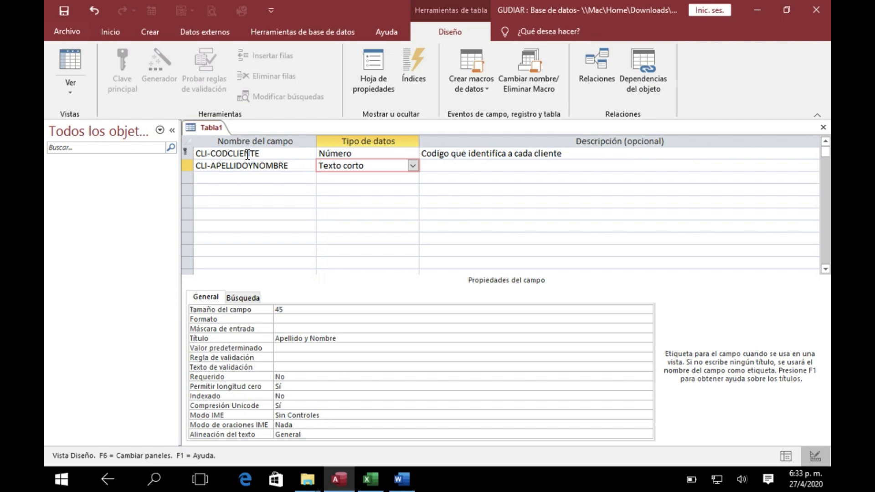
Set the Requerido property of the CLI-APELLIDOYNOMBRE field to Sí
{"action": "left_click", "coordinate": [278, 340]}
{"action": "left_click", "coordinate": [278, 349]}
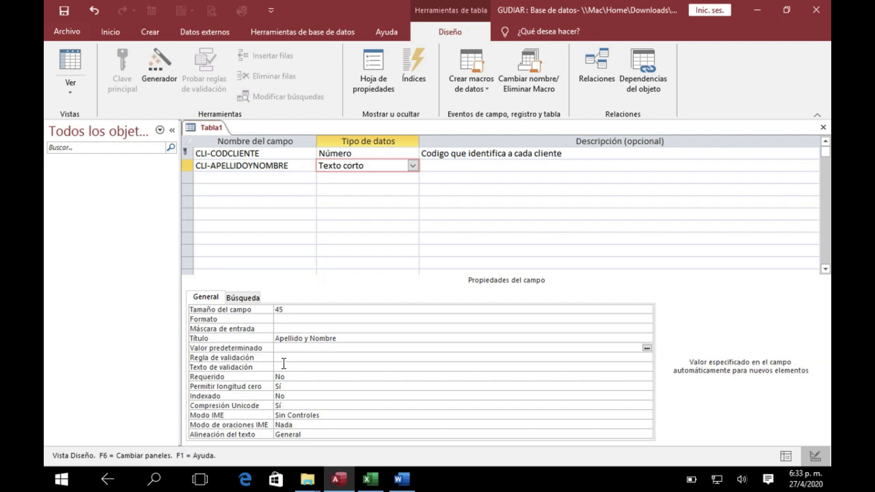
{"action": "key", "text": "Up"}
{"action": "key", "text": "Down"}
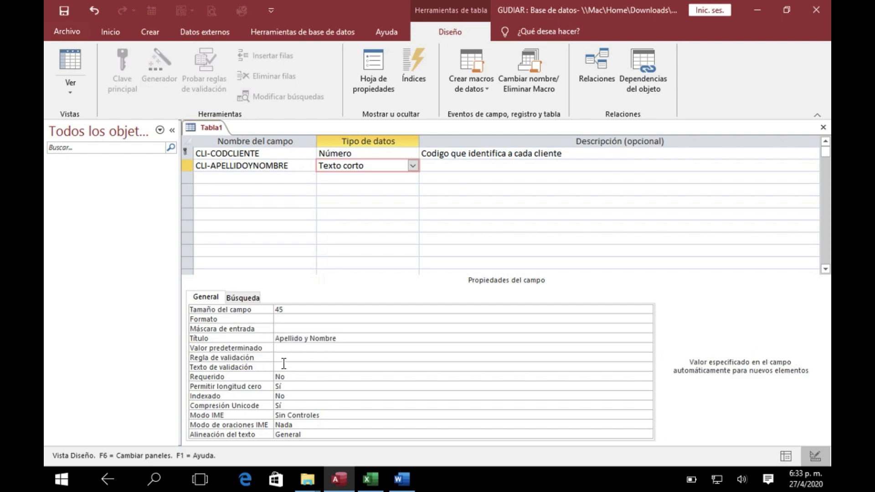
{"action": "key", "text": "Down"}
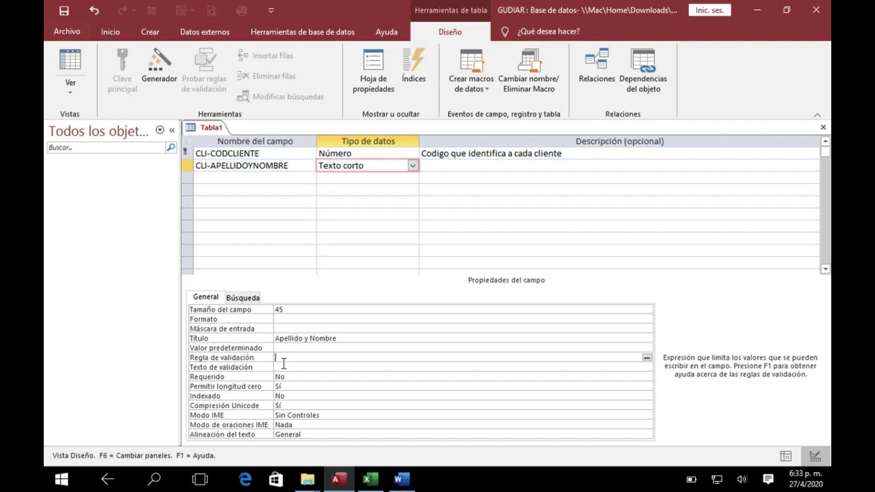
{"action": "key", "text": "Down"}
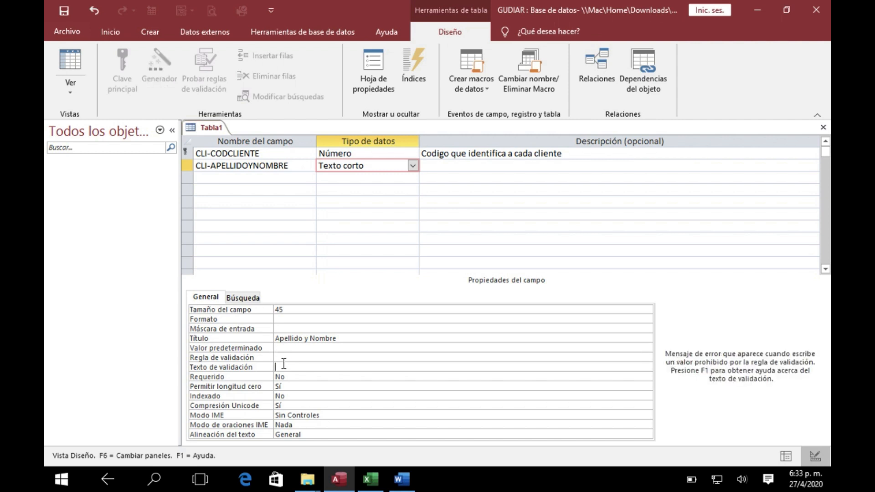
{"action": "key", "text": "Down"}
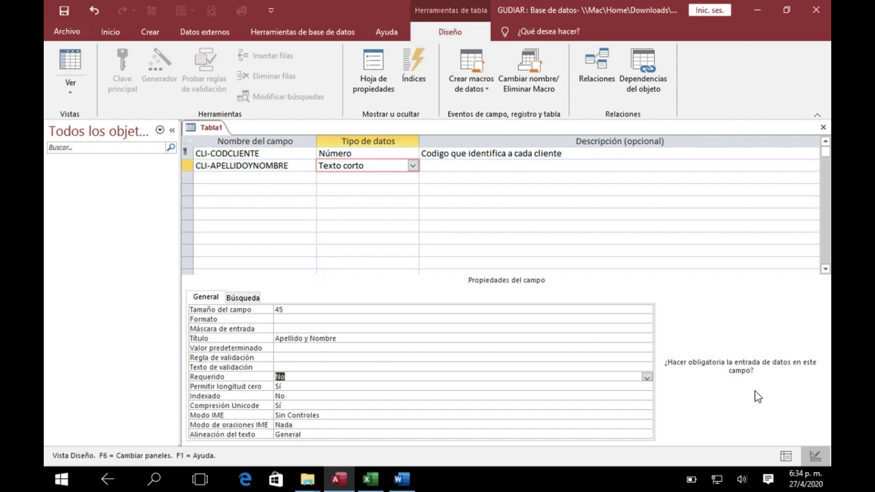
{"action": "left_click", "coordinate": [646, 377]}
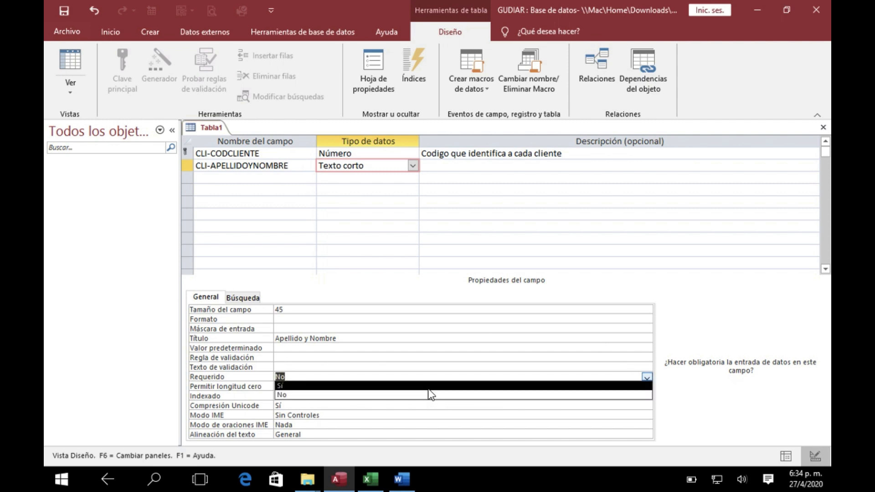
{"action": "left_click", "coordinate": [429, 388]}
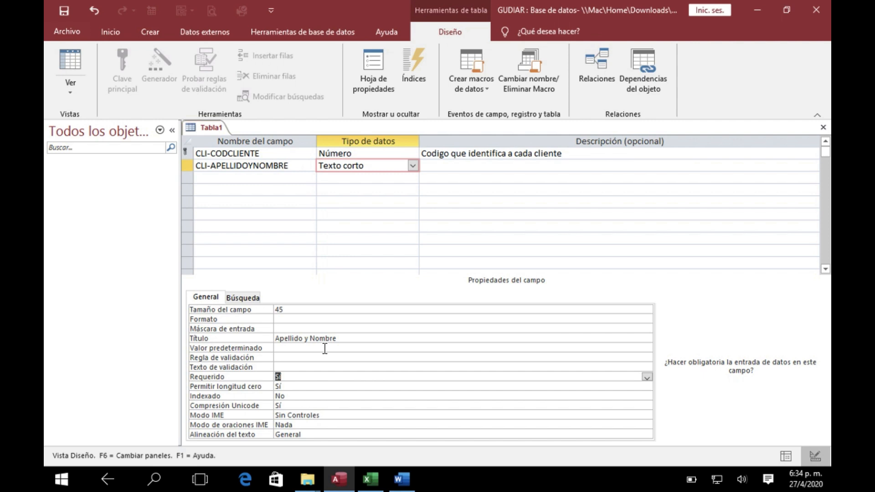
Set the Indexado property of the CLI-APELLIDOYNOMBRE field to Sí (Con duplicados)
{"action": "left_click", "coordinate": [289, 399]}
{"action": "left_click", "coordinate": [193, 398]}
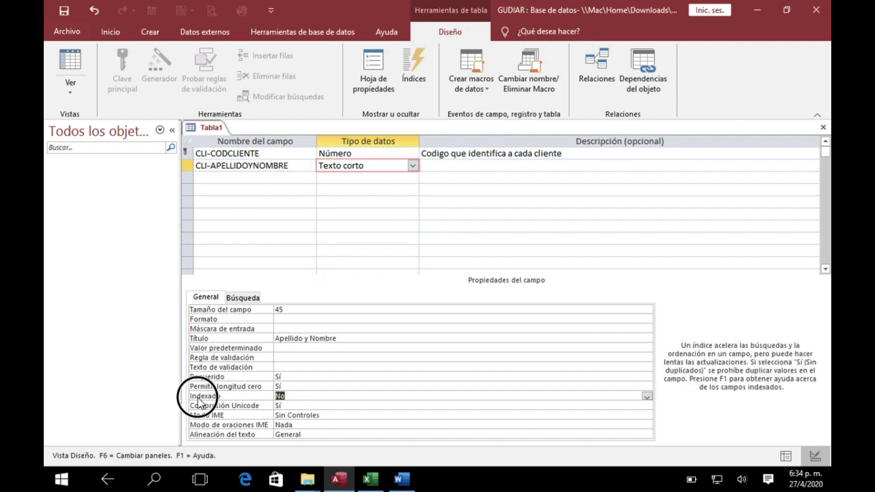
{"action": "key", "text": "BackSpace"}
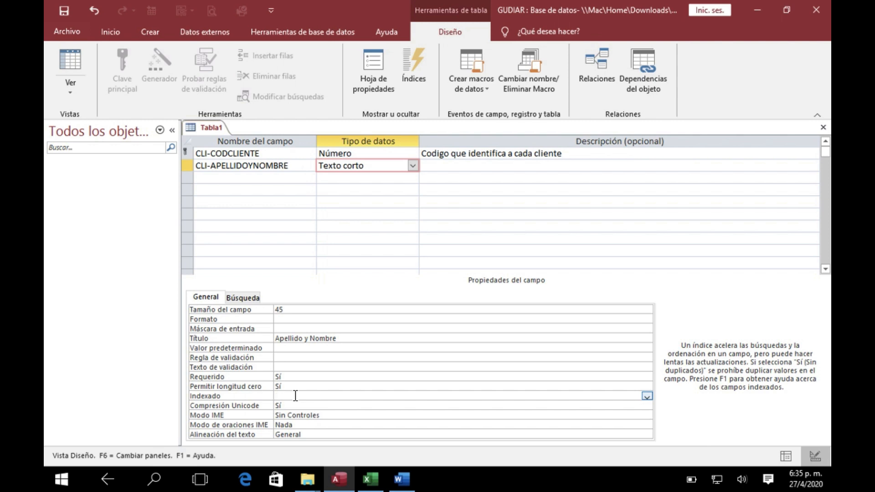
{"action": "scroll", "coordinate": [295, 395], "scroll_direction": "right", "scroll_amount": 5}
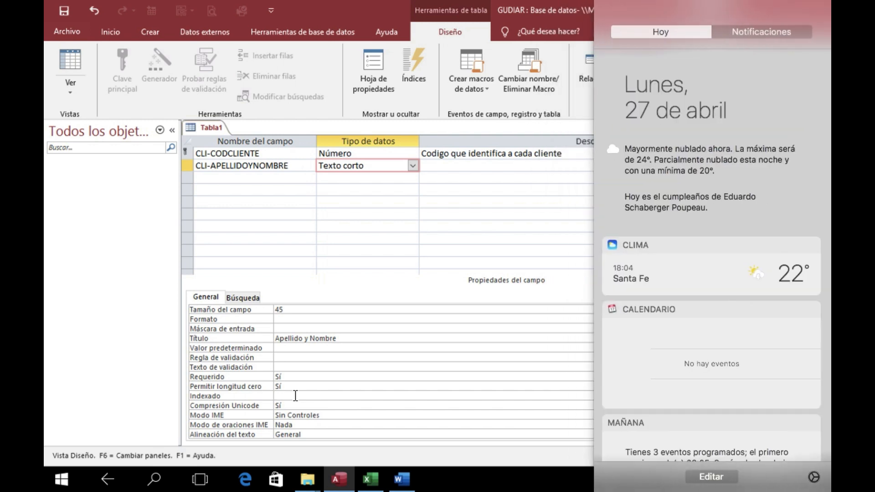
{"action": "left_click", "coordinate": [430, 345]}
{"action": "left_click", "coordinate": [302, 386]}
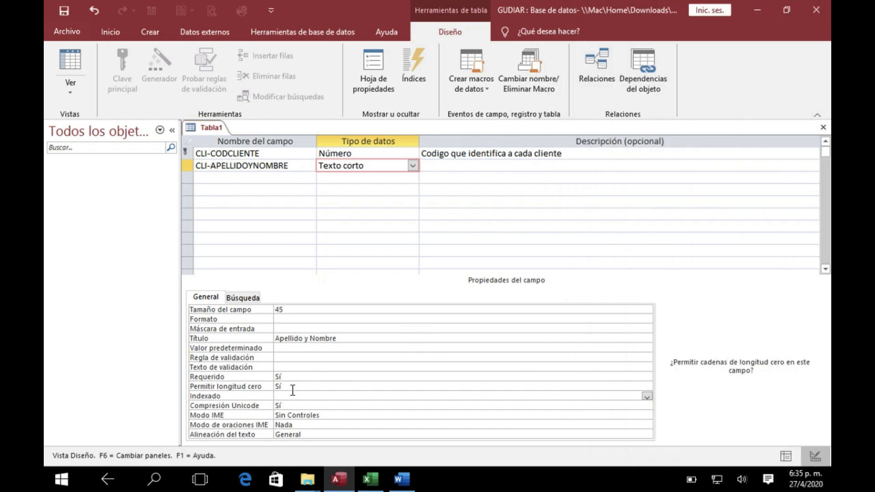
{"action": "left_click", "coordinate": [439, 278]}
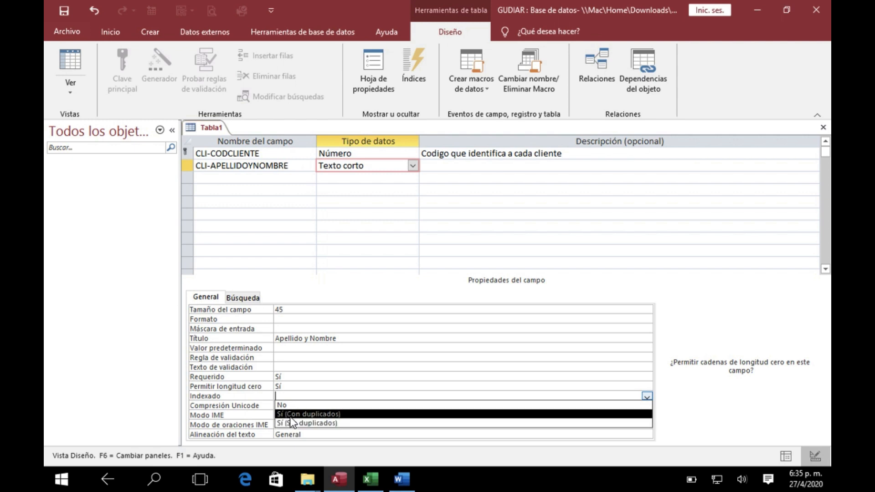
{"action": "left_click", "coordinate": [290, 414]}
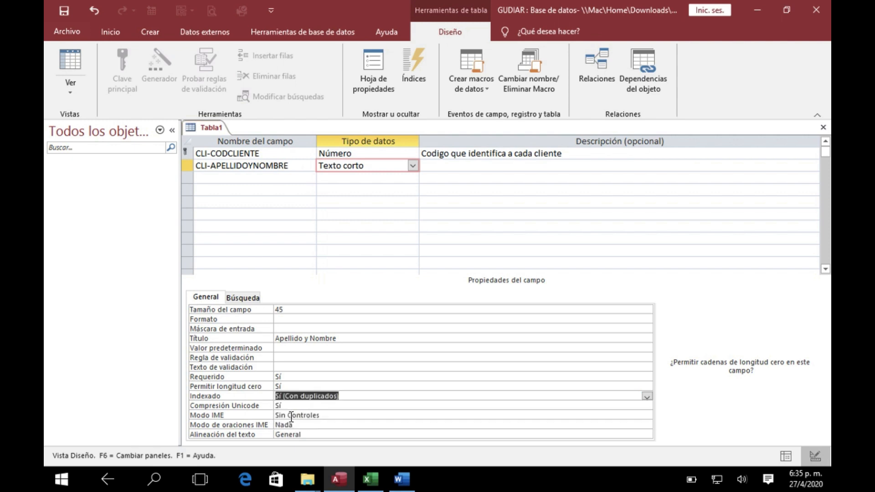
Switch the Indexado property of CLI-APELLIDOYNOMBRE to No and back to Sí (Con duplicados)
{"action": "left_click", "coordinate": [346, 395]}
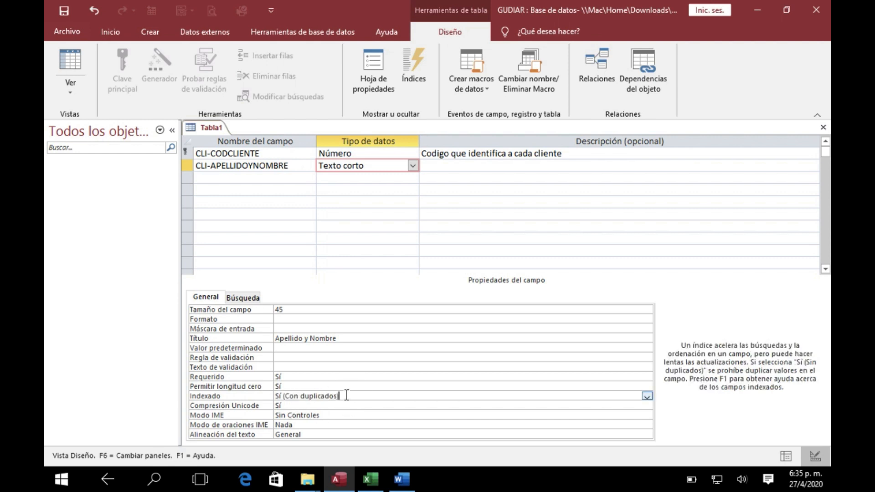
{"action": "left_click", "coordinate": [646, 395]}
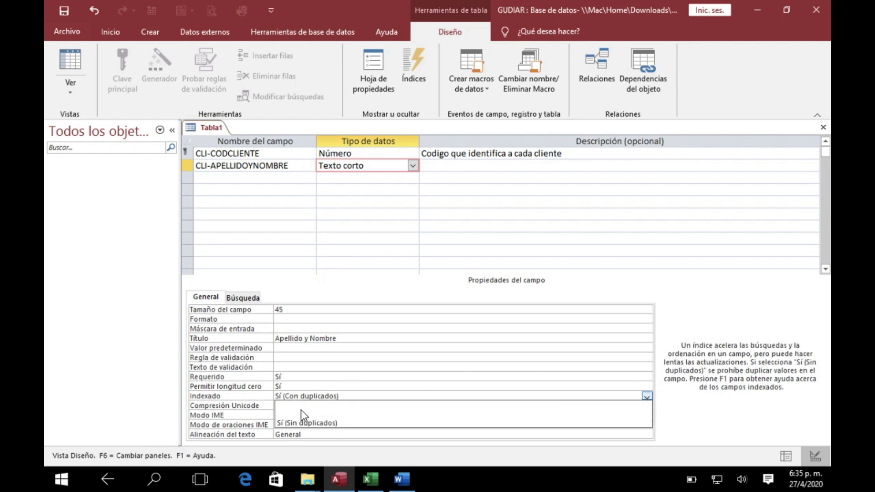
{"action": "left_click", "coordinate": [302, 405]}
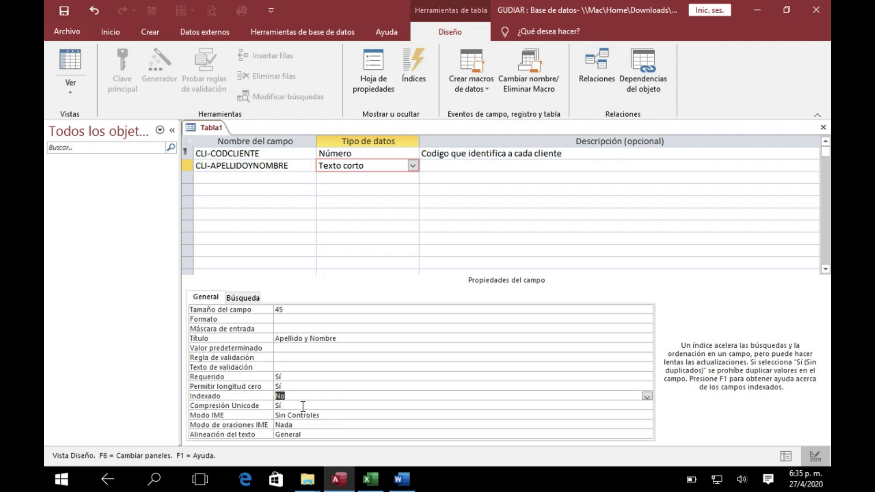
{"action": "left_click", "coordinate": [649, 397]}
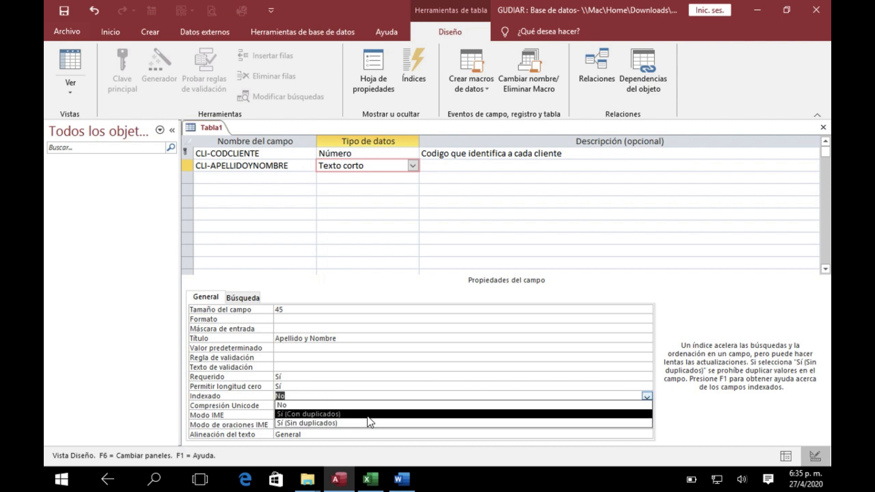
{"action": "left_click", "coordinate": [314, 413]}
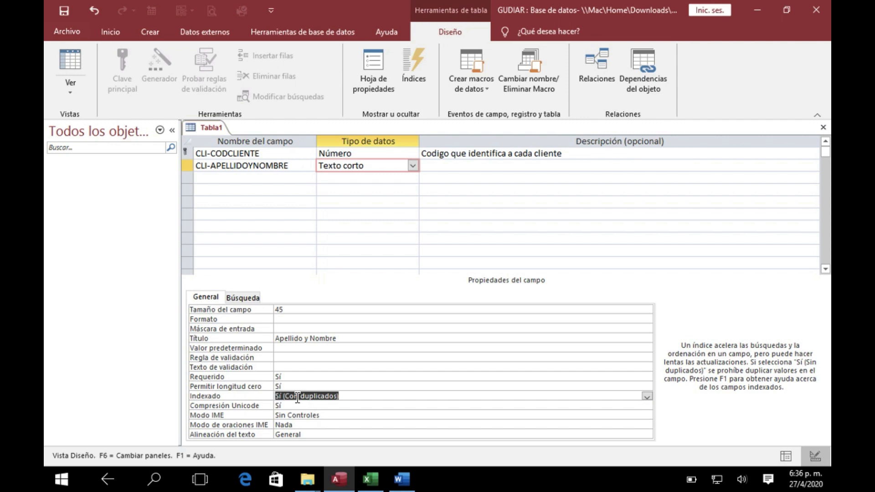
Check the name and data type of the CLI- DOMICILIO row in the Excel design and return to Access
{"action": "left_click", "coordinate": [208, 179]}
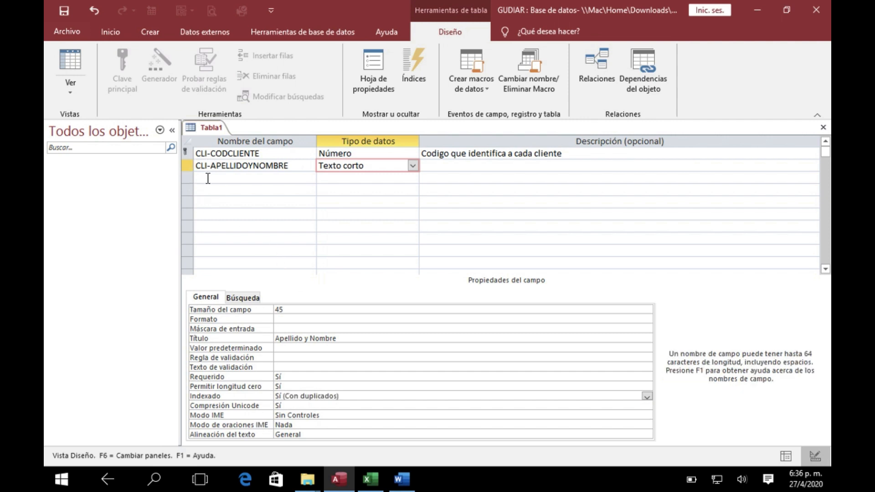
{"action": "left_click", "coordinate": [374, 482]}
{"action": "left_click", "coordinate": [370, 479]}
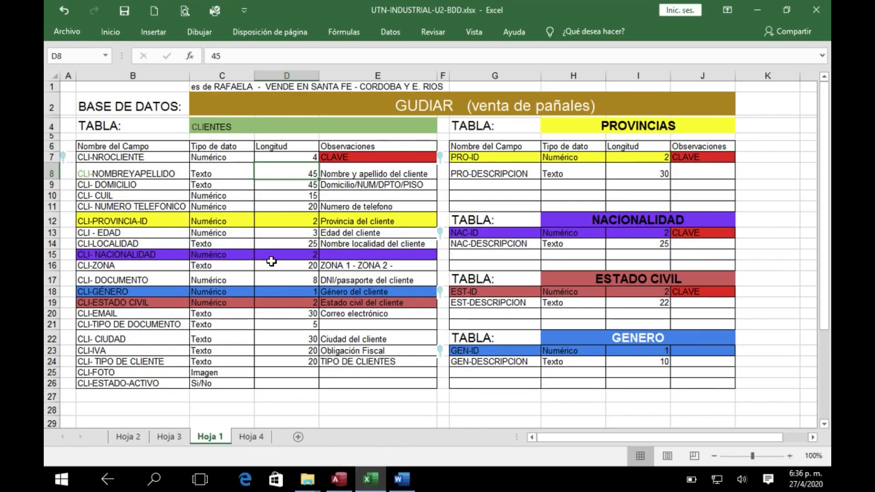
{"action": "left_click", "coordinate": [136, 184]}
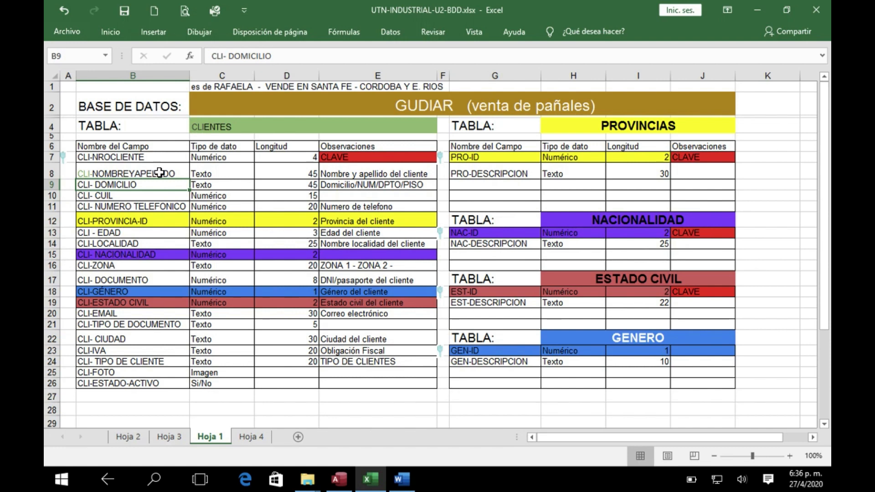
{"action": "left_click", "coordinate": [208, 186]}
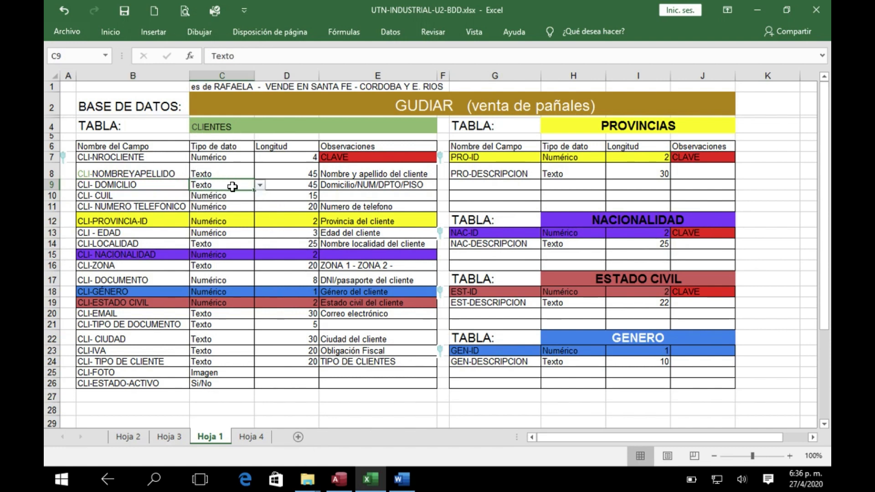
{"action": "left_click", "coordinate": [339, 484]}
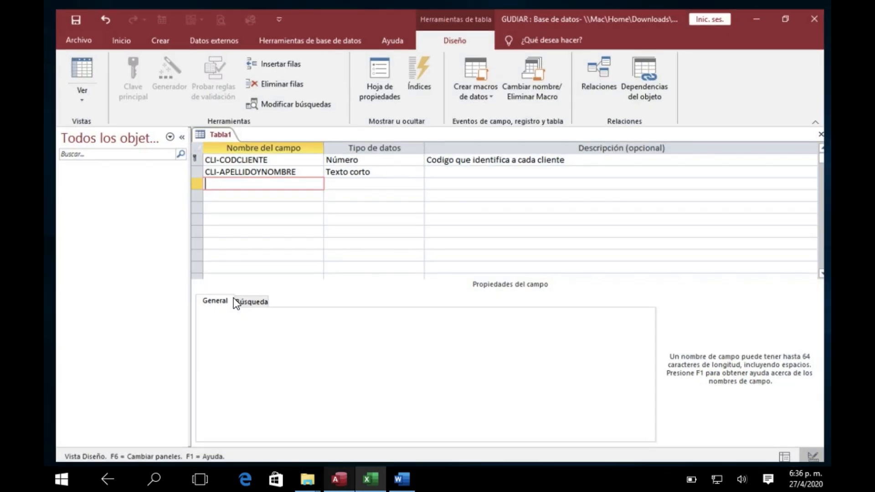
Add a third field named CLI-DOMICILIO with the data type Texto corto
{"action": "type", "text": "cli"}
{"action": "key", "text": "BackSpace"}
{"action": "key", "text": "BackSpace"}
{"action": "key", "text": "BackSpace"}
{"action": "key", "text": "Caps_Lock"}
{"action": "type", "text": "CLI-DOMICILIO"}
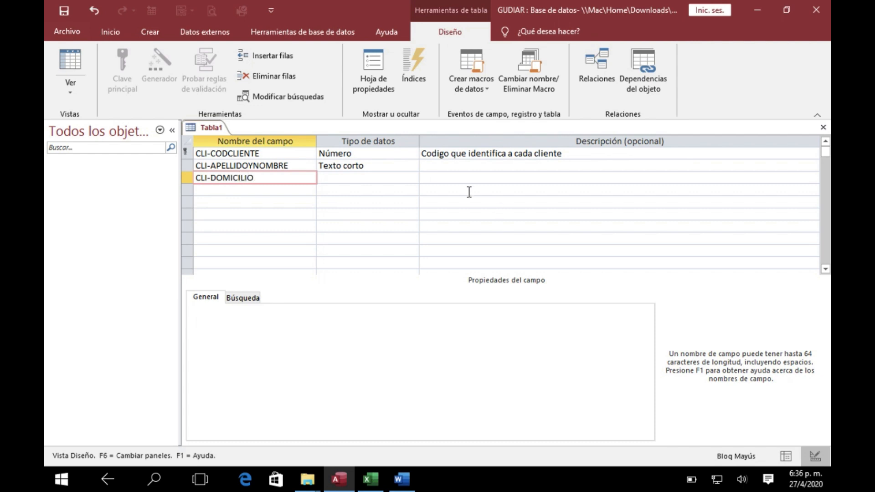
{"action": "left_click", "coordinate": [349, 179]}
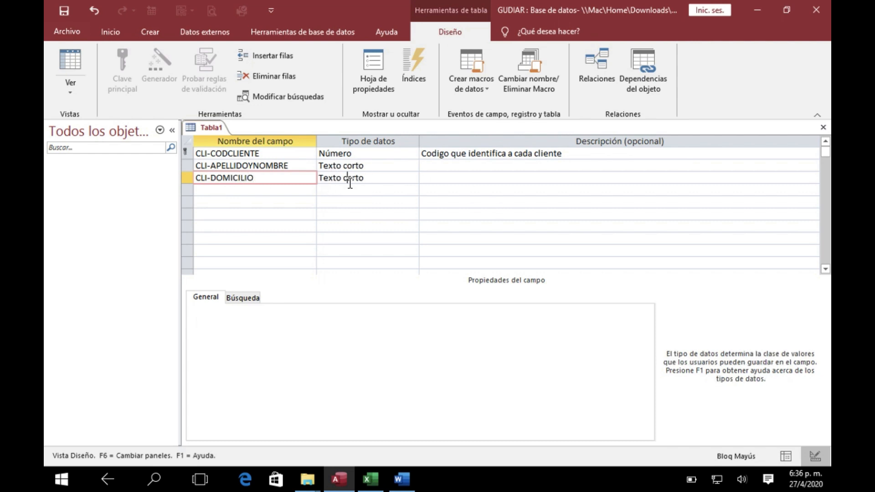
Set the Tamaño del campo of CLI-DOMICILIO to 45 and its Título to "Direccion"
{"action": "left_click", "coordinate": [270, 310]}
{"action": "type", "text": "45"}
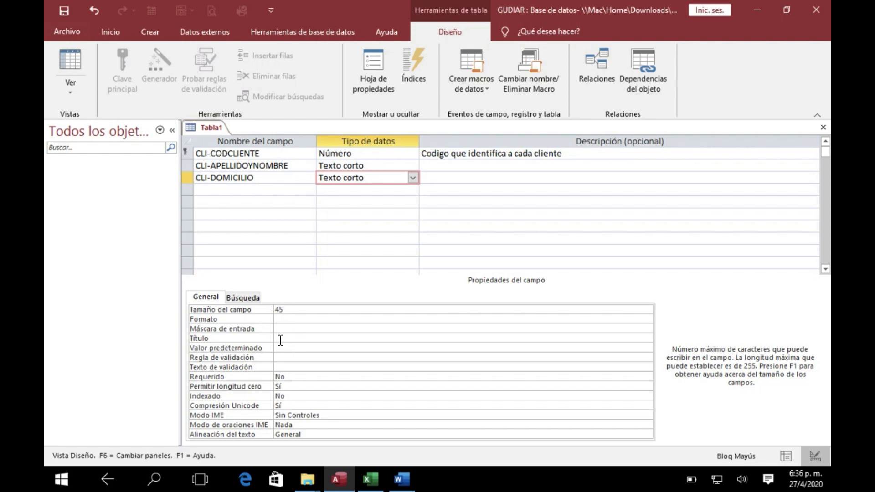
{"action": "left_click", "coordinate": [279, 339]}
{"action": "type", "text": "dIREC"}
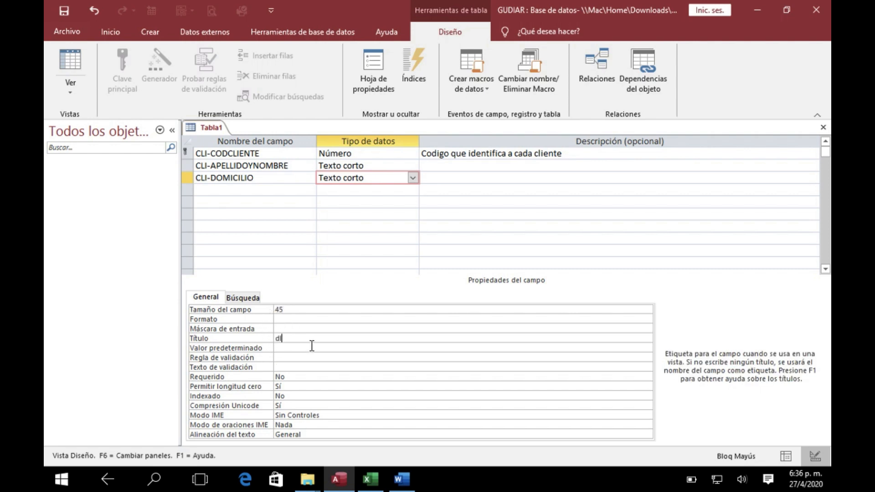
{"action": "key", "text": "BackSpace"}
{"action": "key", "text": "BackSpace"}
{"action": "key", "text": "BackSpace"}
{"action": "key", "text": "BackSpace"}
{"action": "key", "text": "BackSpace"}
{"action": "key", "text": "Caps_Lock"}
{"action": "type", "text": "Direccion"}
{"action": "left_click", "coordinate": [298, 351]}
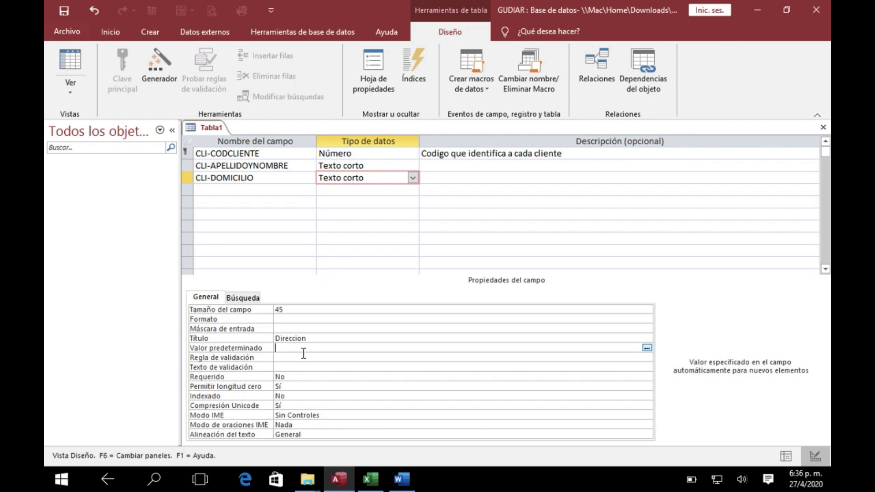
Set the Indexado property of the CLI-DOMICILIO field to Sí (Con duplicados)
{"action": "left_click", "coordinate": [287, 380]}
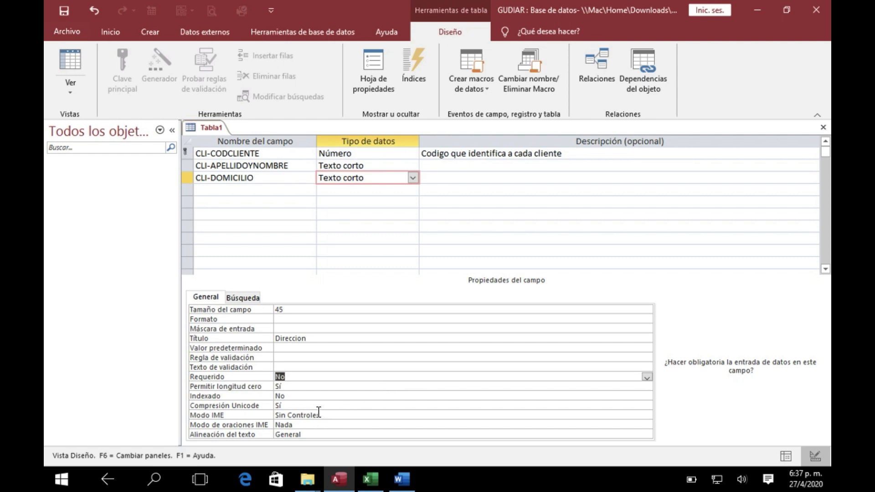
{"action": "left_click", "coordinate": [298, 396]}
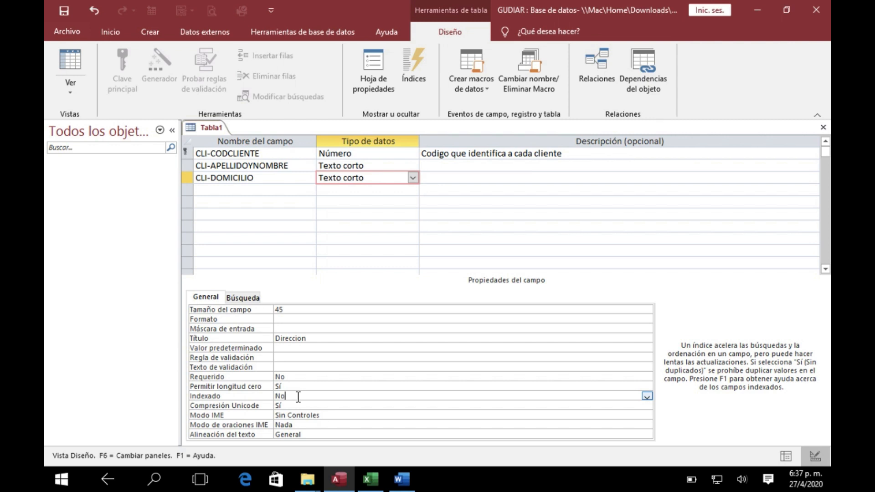
{"action": "left_click", "coordinate": [646, 396]}
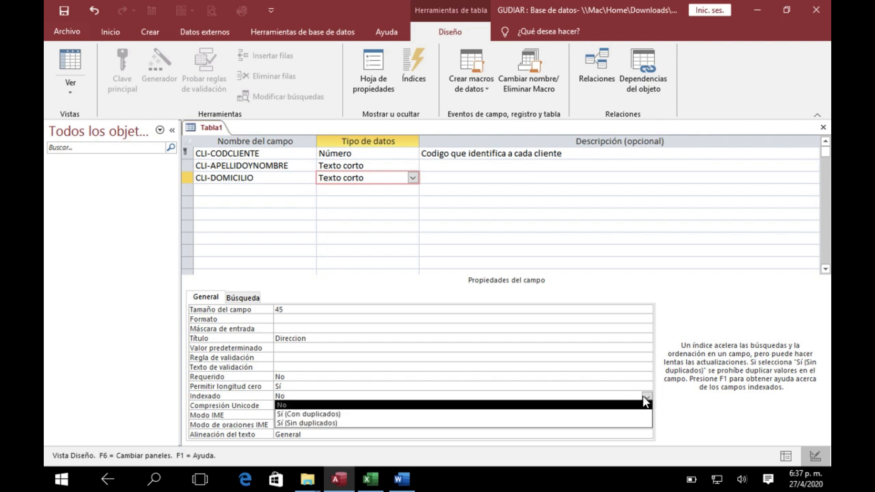
{"action": "left_click", "coordinate": [316, 414]}
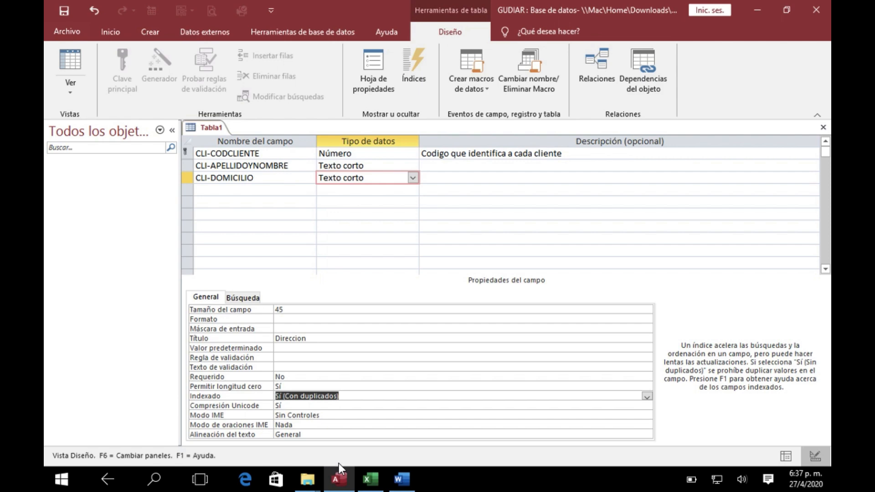
Check the name, data type and length of the CLI- CUIL row in the Excel design and return to Access
{"action": "left_click", "coordinate": [371, 482]}
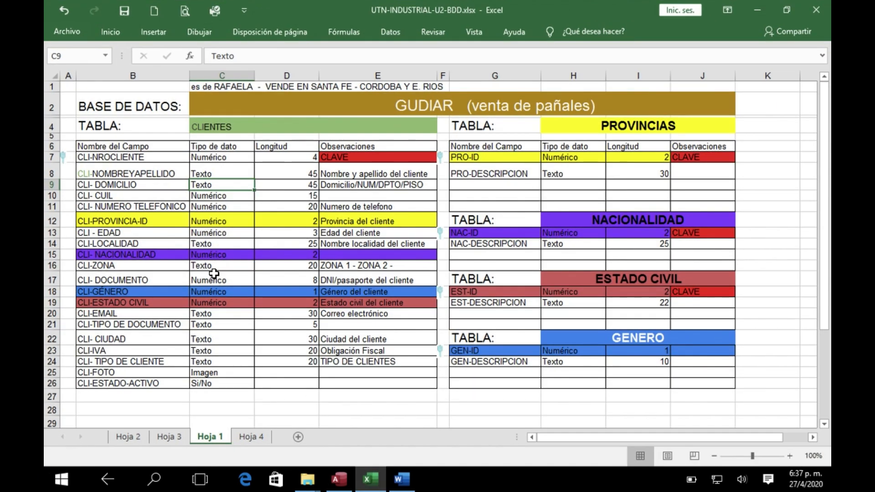
{"action": "left_click", "coordinate": [143, 185]}
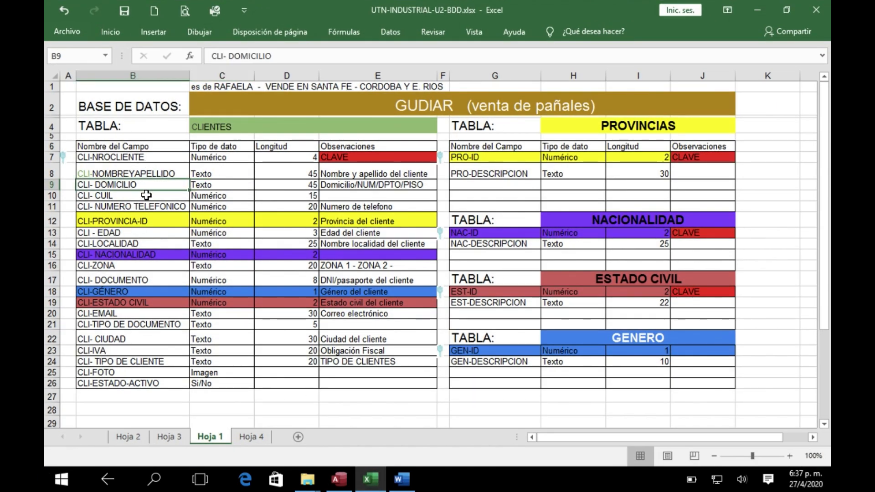
{"action": "left_click", "coordinate": [146, 195]}
{"action": "left_click", "coordinate": [205, 194]}
{"action": "left_click", "coordinate": [297, 196]}
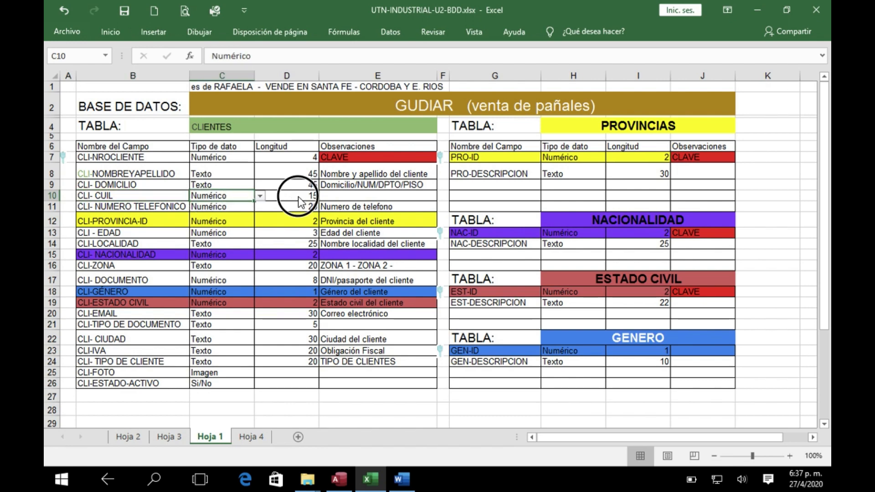
{"action": "left_click", "coordinate": [338, 479]}
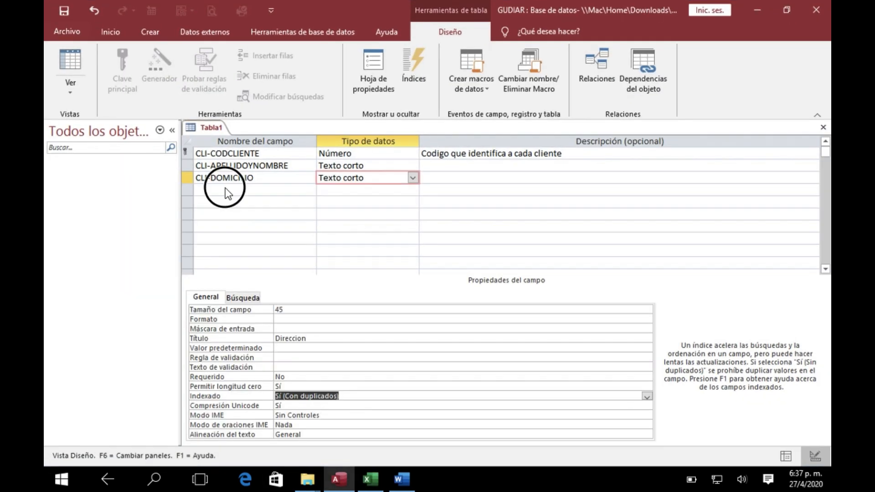
Add a fourth field named CLI-CUIL-CUIT with the data type Número
{"action": "left_click", "coordinate": [226, 189]}
{"action": "type", "text": "cli-"}
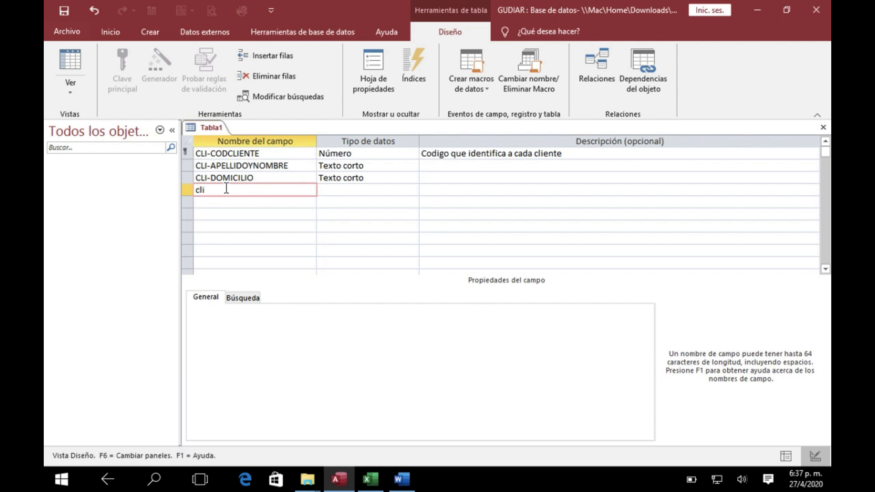
{"action": "key", "text": "BackSpace"}
{"action": "key", "text": "BackSpace"}
{"action": "key", "text": "BackSpace"}
{"action": "key", "text": "BackSpace"}
{"action": "key", "text": "Caps_Lock"}
{"action": "type", "text": "CLI-CUIL-CUIT"}
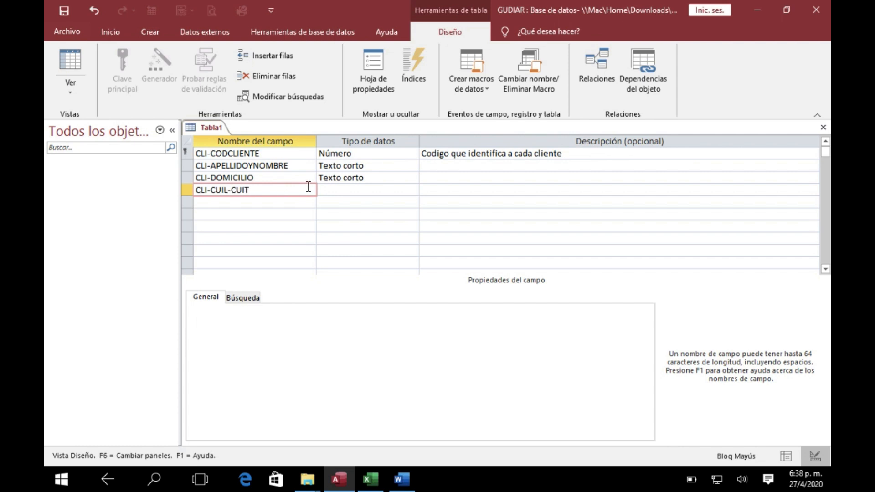
{"action": "left_click", "coordinate": [329, 190]}
{"action": "left_click", "coordinate": [412, 190]}
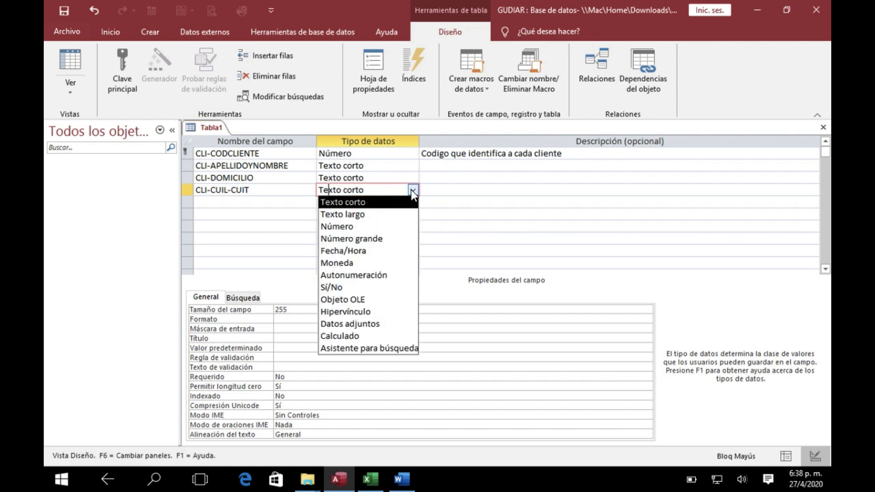
{"action": "left_click", "coordinate": [367, 226]}
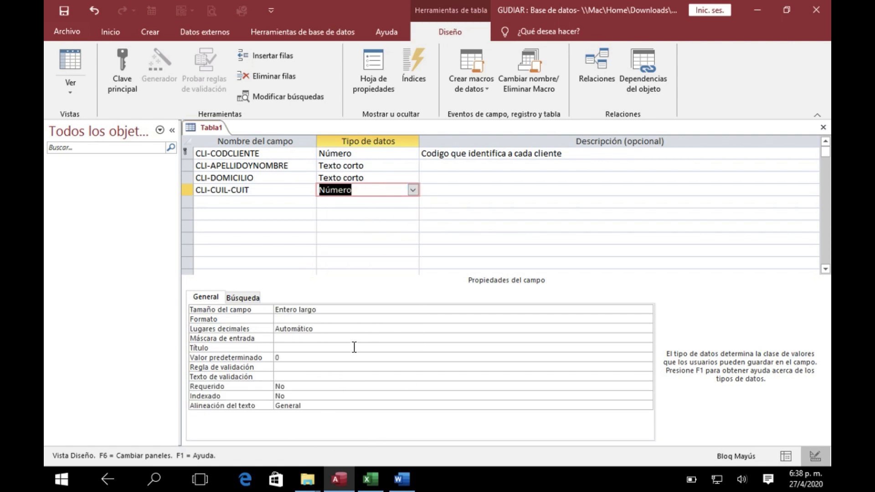
Set the Tamaño del campo of the CLI-CUIL-CUIT field to Byte
{"action": "left_click", "coordinate": [367, 310]}
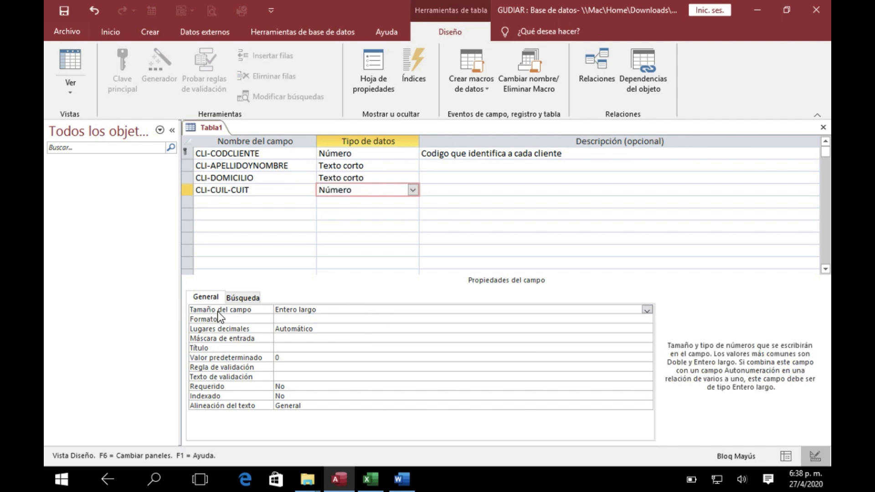
{"action": "left_click", "coordinate": [647, 310]}
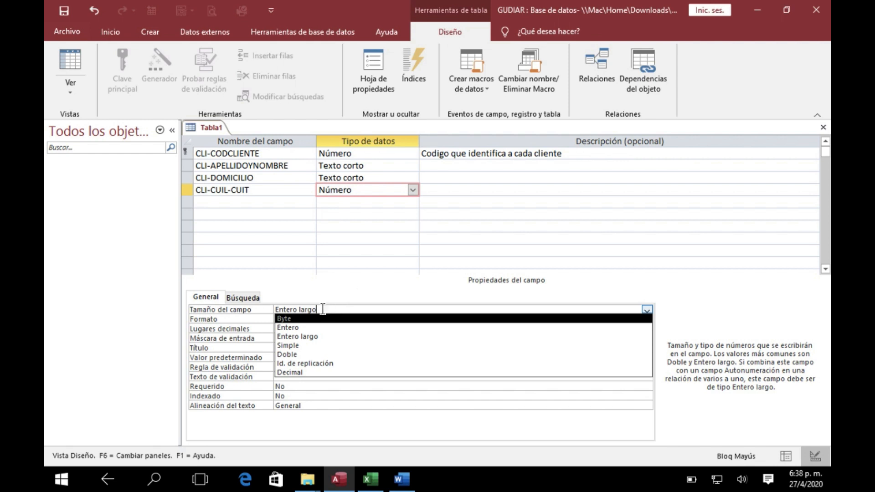
{"action": "left_click", "coordinate": [322, 311]}
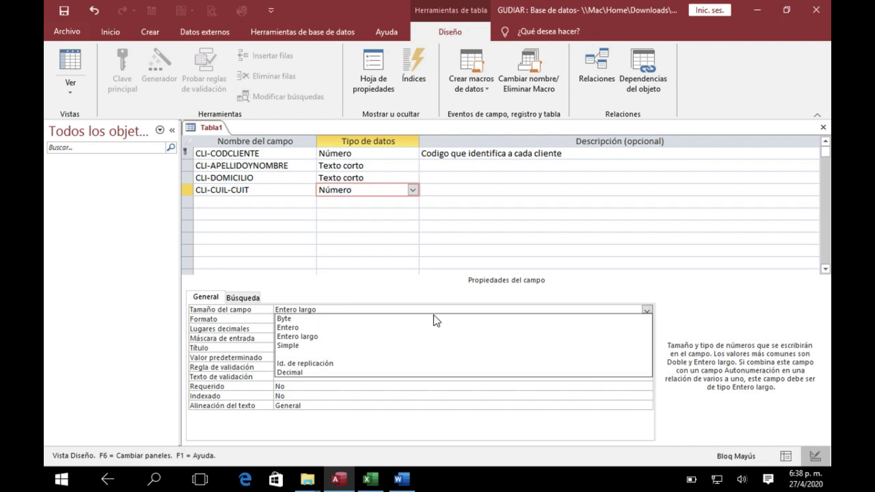
{"action": "left_click", "coordinate": [291, 318]}
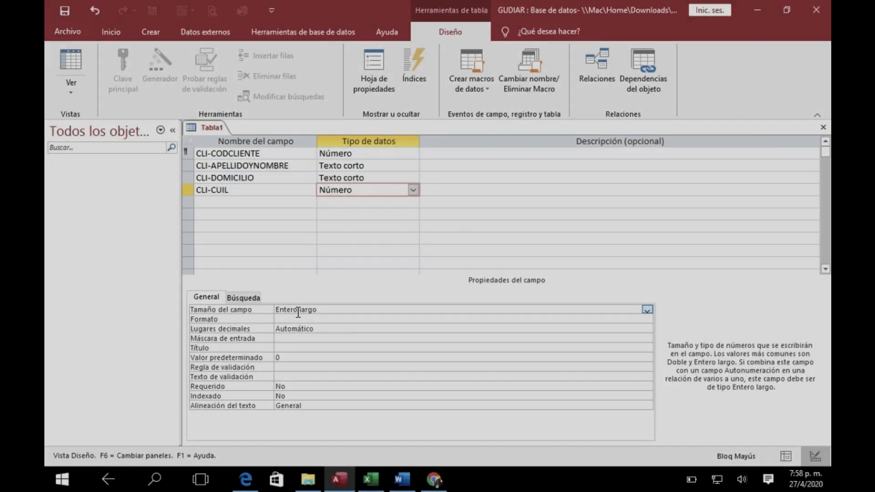
Open the FieldSize help page, then return to Access and view the Tamaño del campo options of the CUIL field
{"action": "key", "text": "F1"}
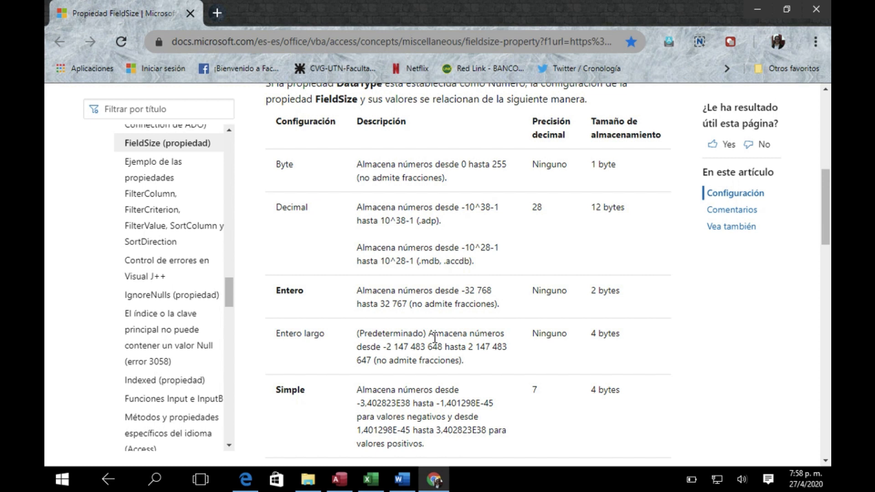
{"action": "scroll", "coordinate": [436, 337], "scroll_direction": "up", "scroll_amount": 1}
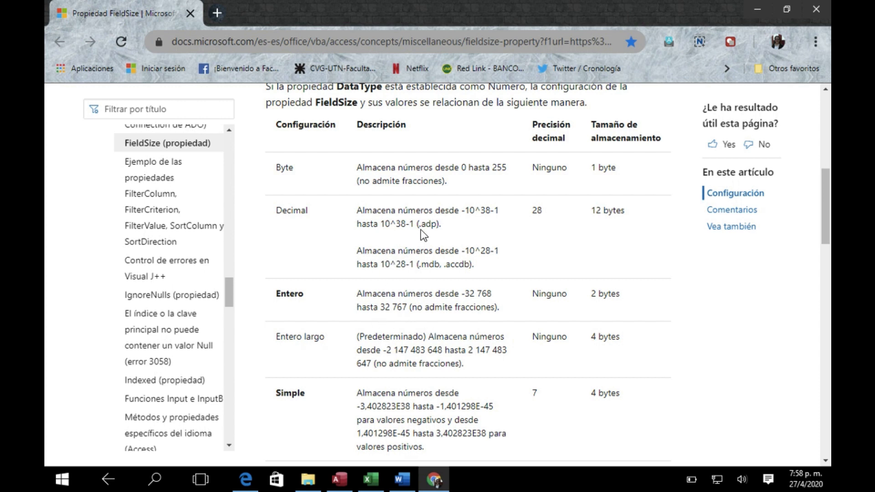
{"action": "left_click", "coordinate": [338, 482]}
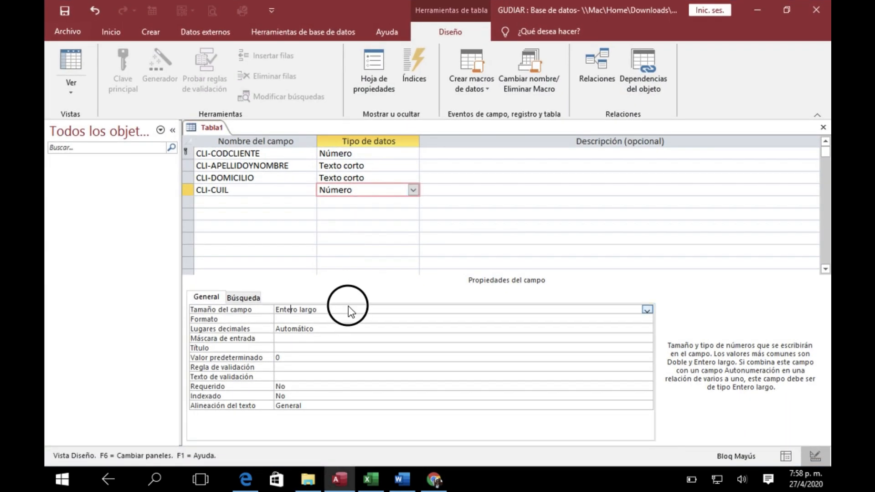
{"action": "left_click", "coordinate": [647, 311]}
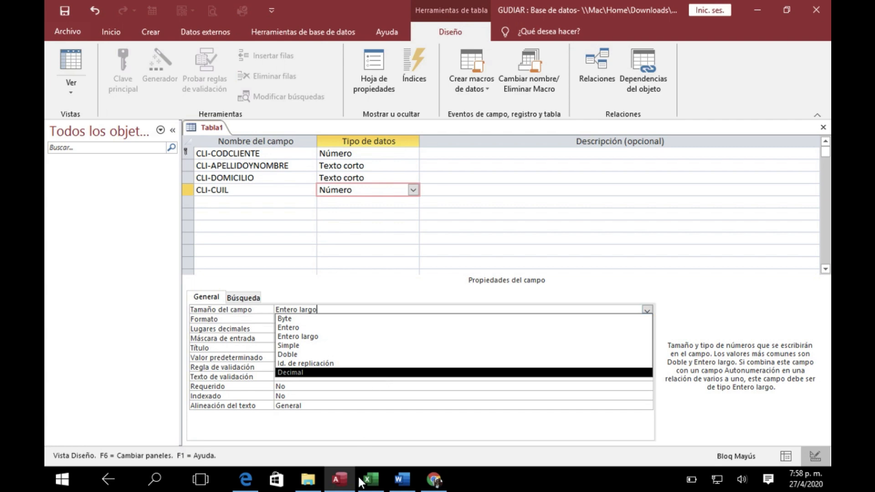
Switch to the FieldSize help page in Chrome and review the number ranges and storage sizes from Byte to Doble
{"action": "left_click", "coordinate": [435, 481]}
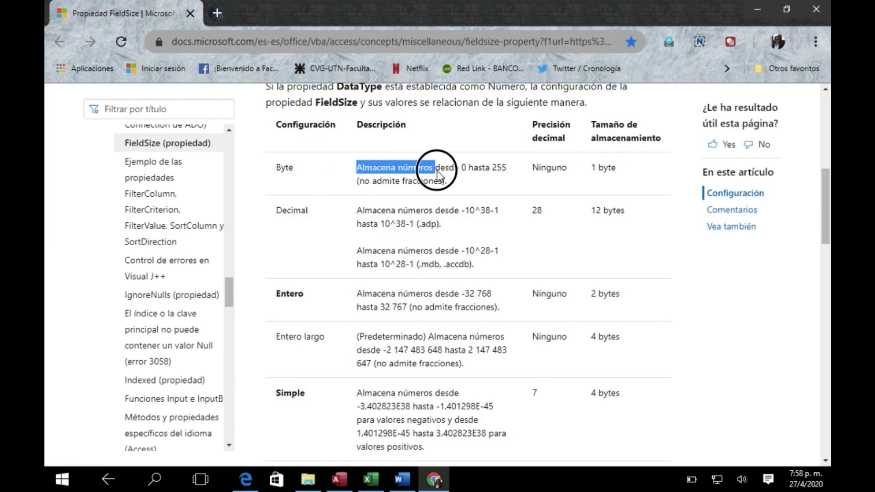
{"action": "left_click_drag", "start_coordinate": [455, 171], "coordinate": [477, 170]}
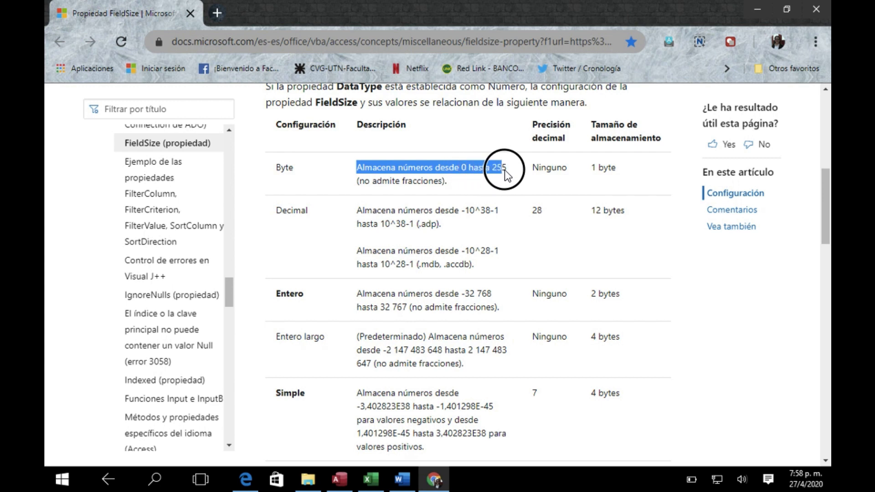
{"action": "left_click", "coordinate": [285, 171]}
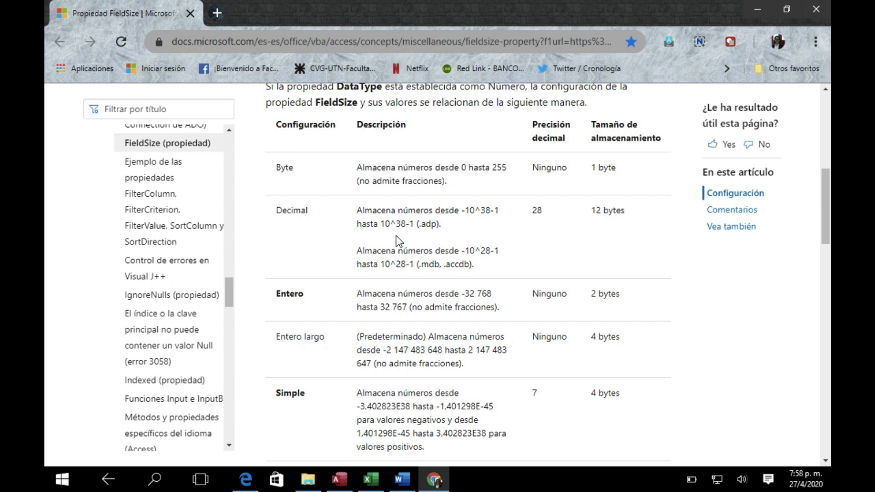
{"action": "scroll", "coordinate": [392, 236], "scroll_direction": "down", "scroll_amount": 2}
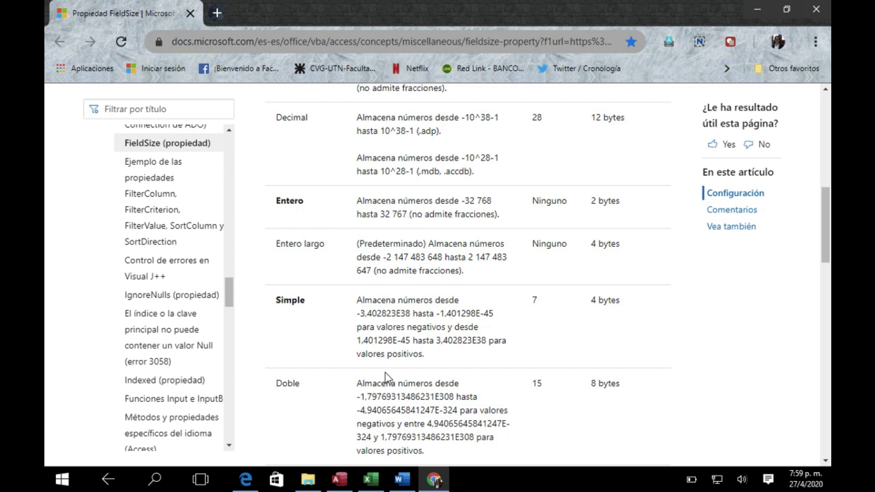
{"action": "scroll", "coordinate": [387, 377], "scroll_direction": "down", "scroll_amount": 5}
{"action": "scroll", "coordinate": [387, 377], "scroll_direction": "up", "scroll_amount": 2}
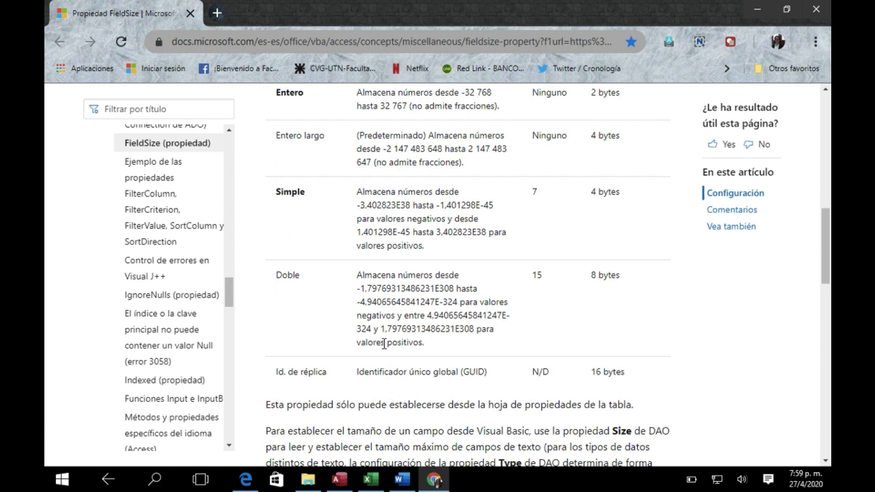
Switch to the Excel design and check the data type and length planned for the CLI- CUIL field
{"action": "left_click", "coordinate": [371, 479]}
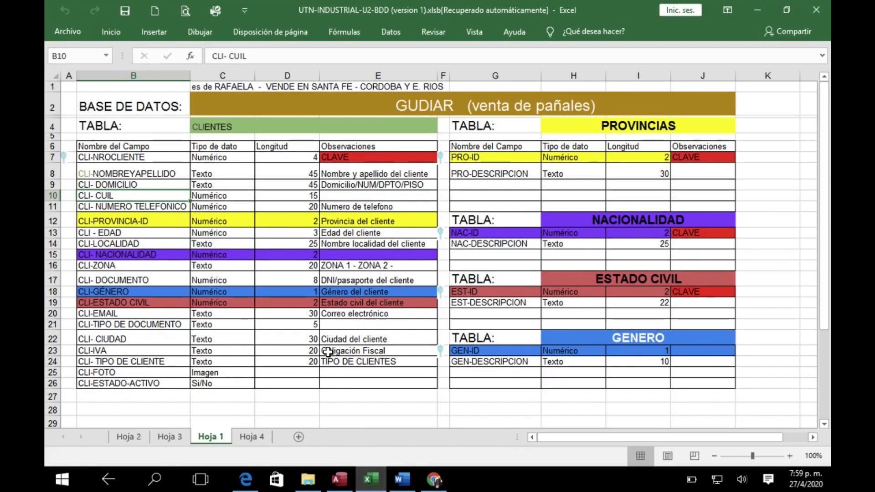
{"action": "left_click", "coordinate": [138, 211]}
{"action": "left_click", "coordinate": [218, 205]}
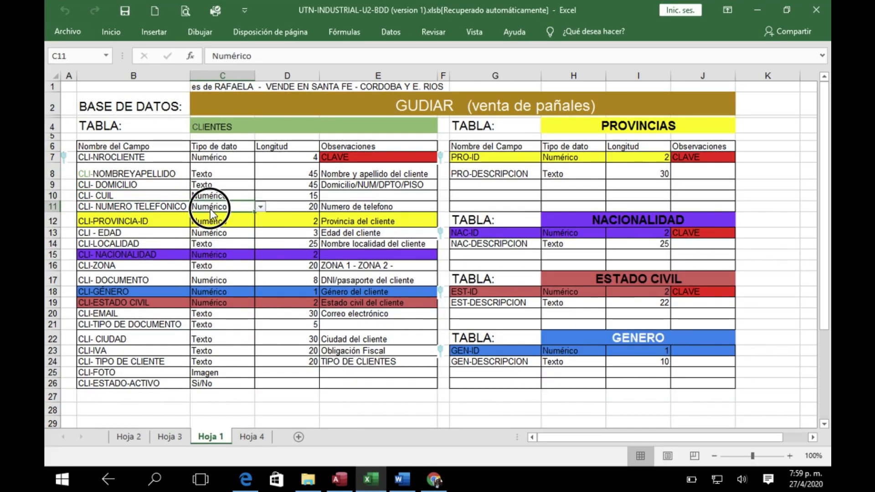
{"action": "key", "text": "Up"}
{"action": "left_click", "coordinate": [310, 196]}
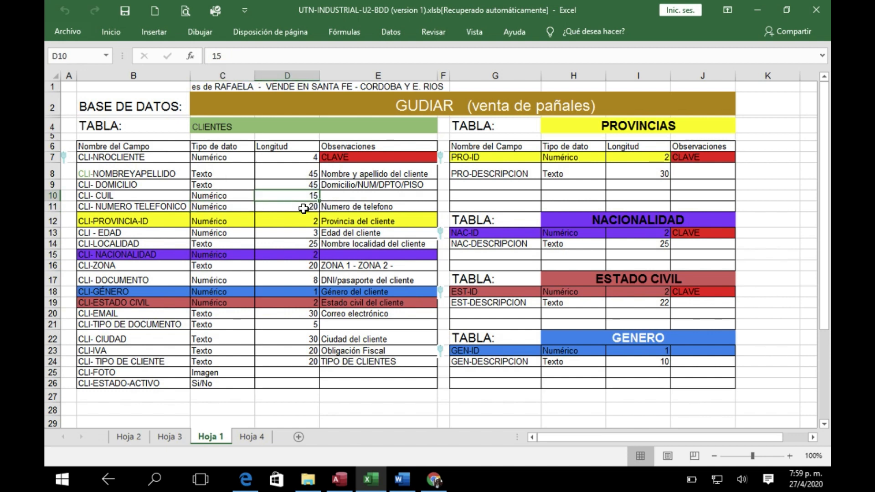
Switch to the FieldSize help page in Chrome and check the number range of the Simple setting
{"action": "left_click", "coordinate": [433, 479]}
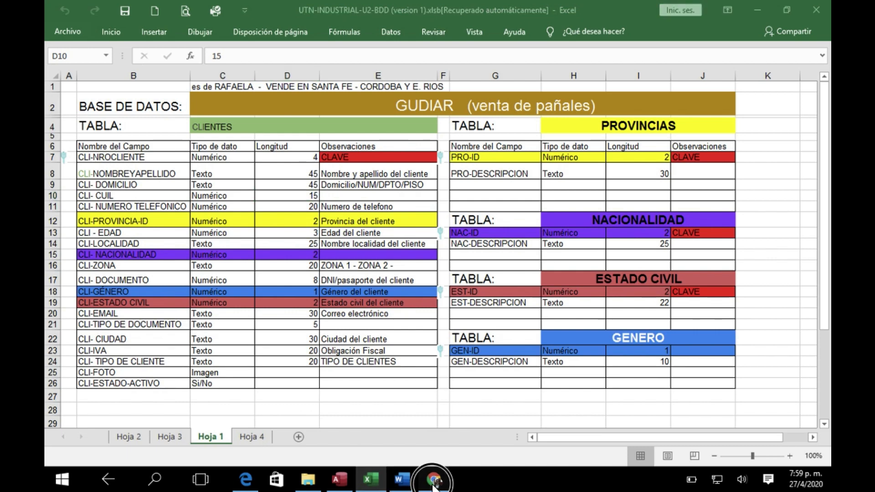
{"action": "scroll", "coordinate": [418, 232], "scroll_direction": "up", "scroll_amount": 1}
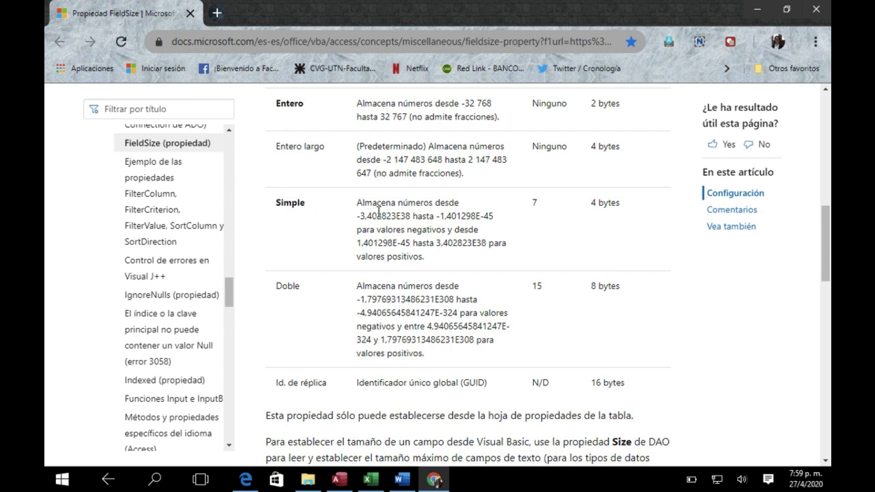
{"action": "left_click_drag", "start_coordinate": [397, 217], "coordinate": [409, 218]}
{"action": "left_click_drag", "start_coordinate": [478, 217], "coordinate": [493, 219]}
Return to Access and set the Tamaño del campo of the CLI-CUIL field to Simple
{"action": "left_click", "coordinate": [341, 480]}
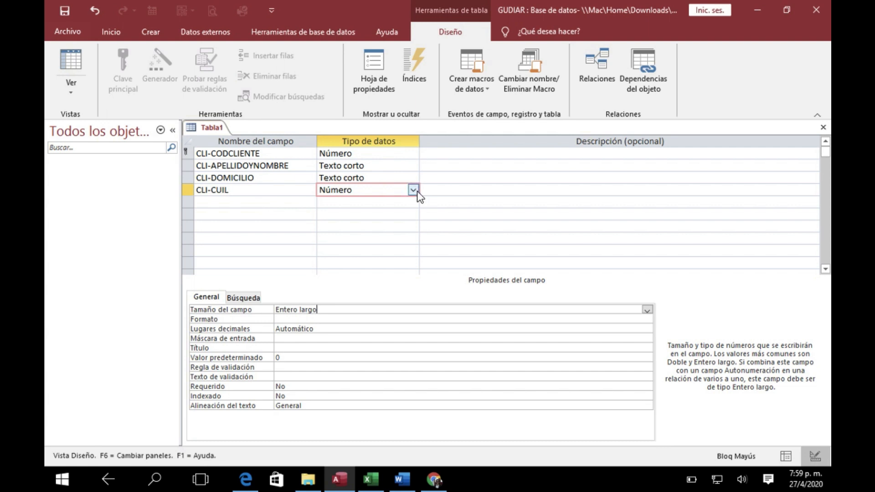
{"action": "left_click", "coordinate": [647, 310]}
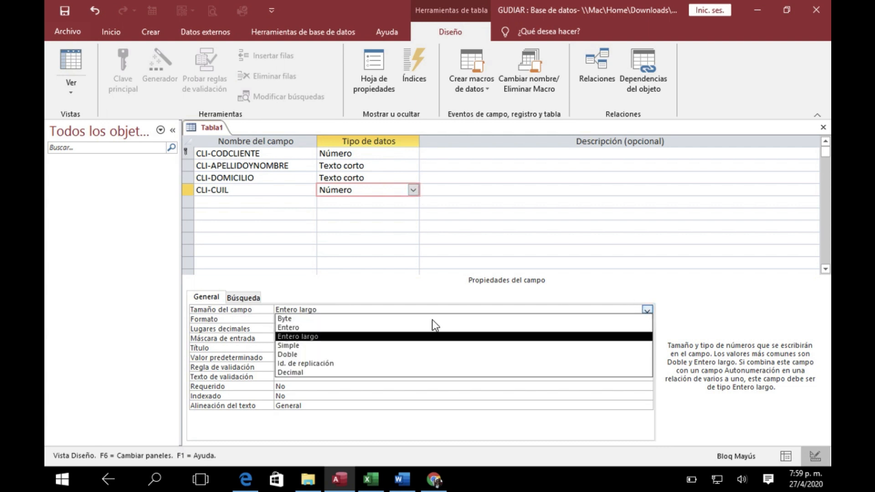
{"action": "left_click", "coordinate": [326, 347]}
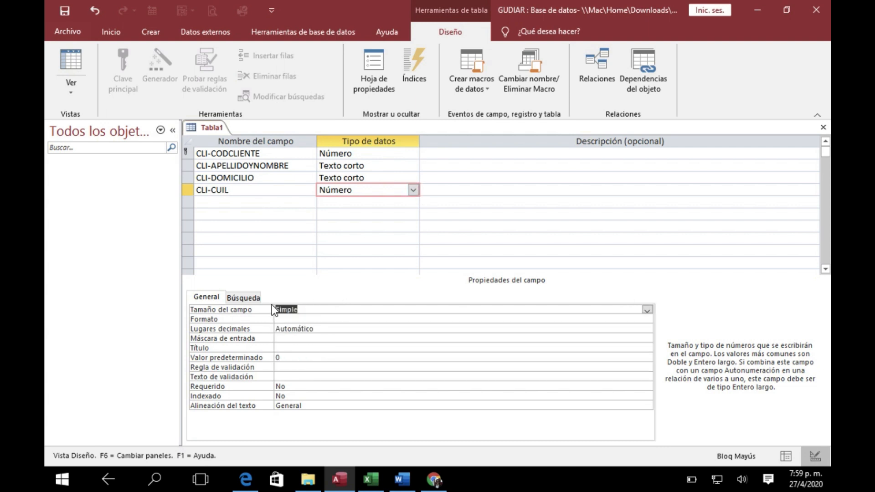
Enter CUIL/CUIT as the Título of the CLI-CUIL field
{"action": "left_click", "coordinate": [281, 349]}
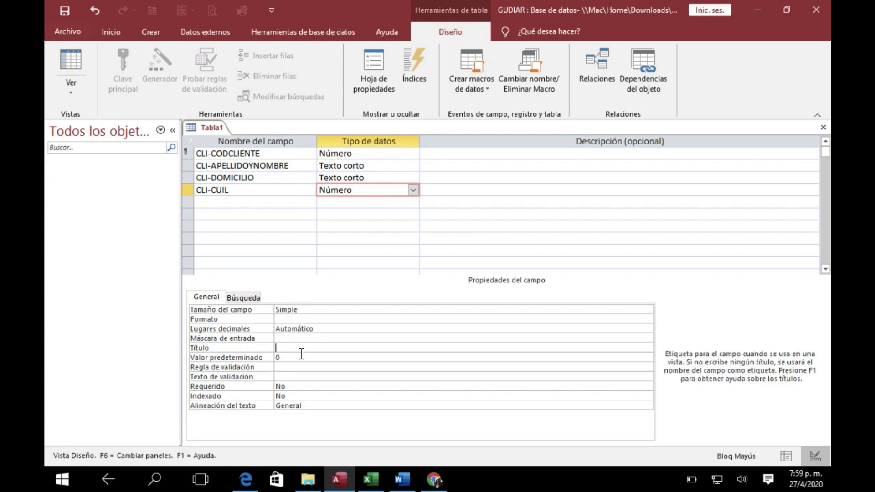
{"action": "key", "text": "Caps_Lock"}
{"action": "type", "text": "CUIL?CUIT"}
{"action": "key", "text": "BackSpace"}
{"action": "key", "text": "BackSpace"}
{"action": "key", "text": "BackSpace"}
{"action": "key", "text": "BackSpace"}
{"action": "key", "text": "BackSpace"}
{"action": "type", "text": "/CUIT"}
Add a fifth field named CLI-TELEFONO below CLI-CUIL
{"action": "left_click", "coordinate": [226, 204]}
{"action": "key", "text": "Caps_Lock"}
{"action": "type", "text": "CLI-"}
{"action": "key", "text": "BackSpace"}
{"action": "key", "text": "BackSpace"}
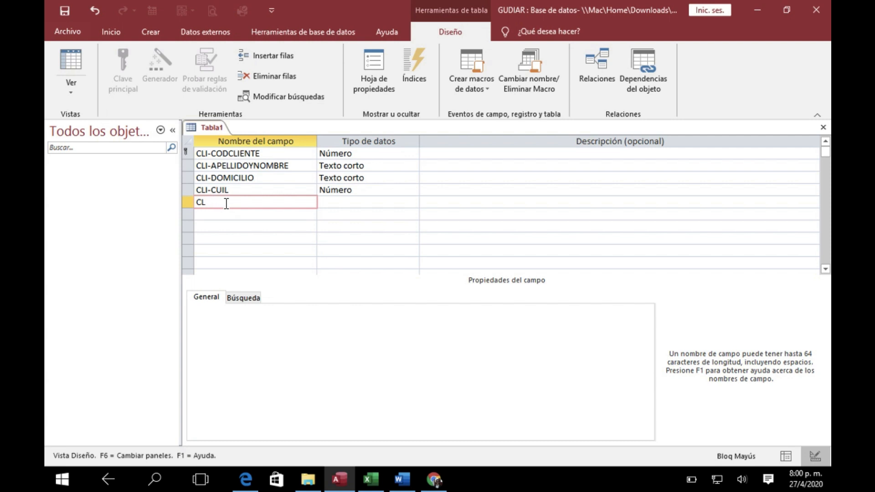
{"action": "type", "text": "I-TELEFONO"}
Check the phone field in the Excel design, then give CLI-TELEFONO the data type Número and the Tamaño del campo Simple in Access
{"action": "left_click", "coordinate": [335, 203]}
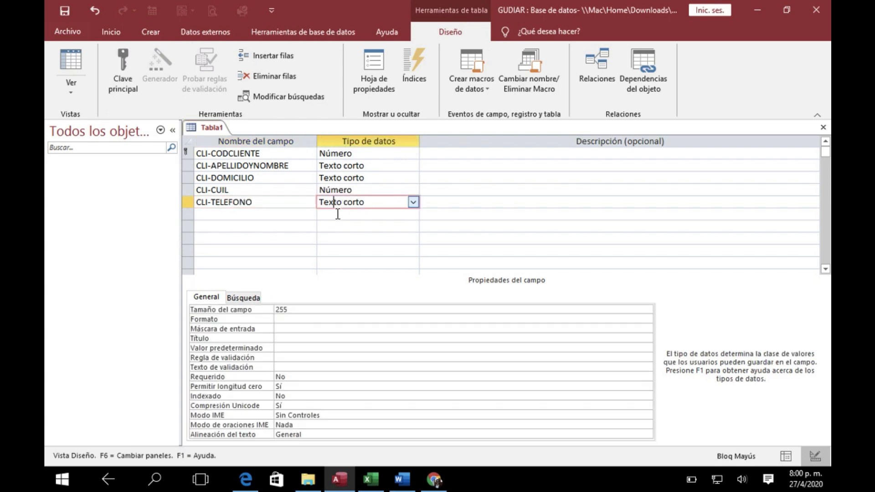
{"action": "left_click", "coordinate": [370, 479]}
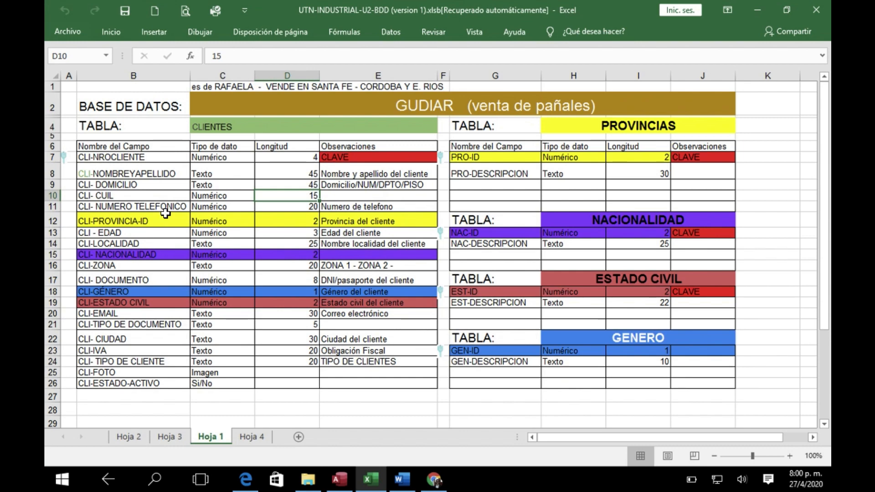
{"action": "left_click", "coordinate": [339, 479]}
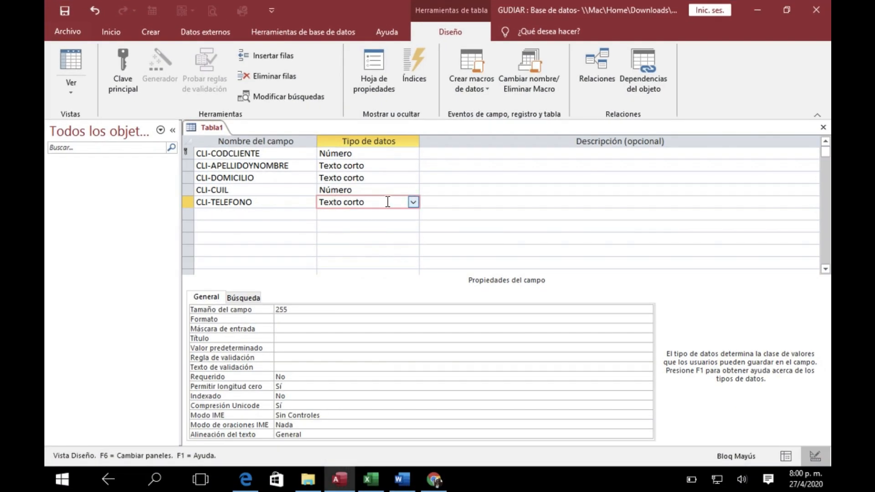
{"action": "left_click", "coordinate": [418, 203]}
{"action": "left_click", "coordinate": [364, 238]}
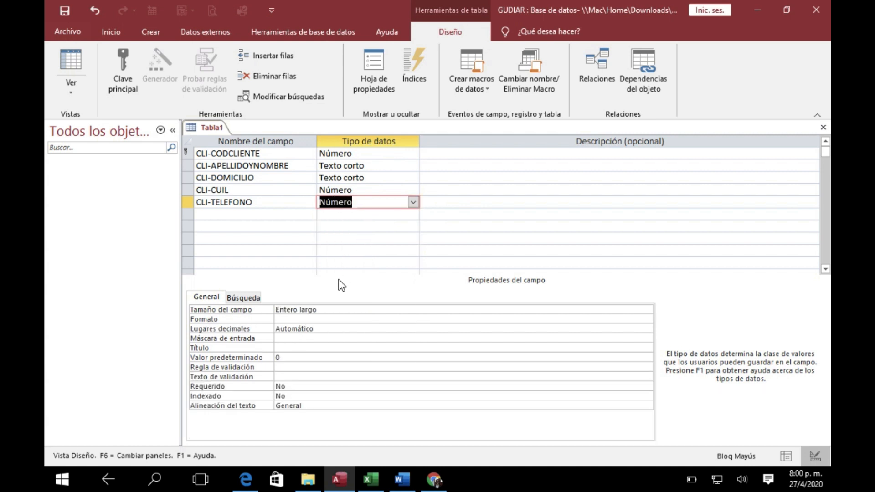
{"action": "left_click", "coordinate": [321, 310]}
{"action": "left_click", "coordinate": [645, 309]}
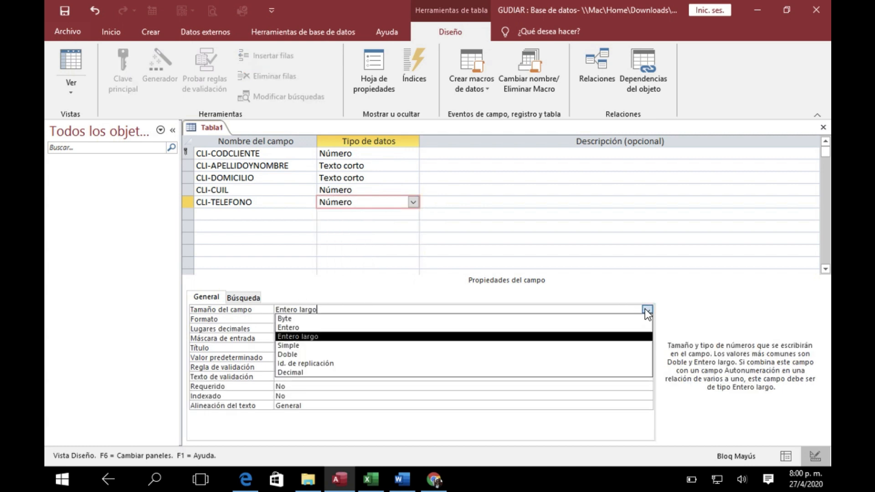
{"action": "left_click", "coordinate": [365, 346]}
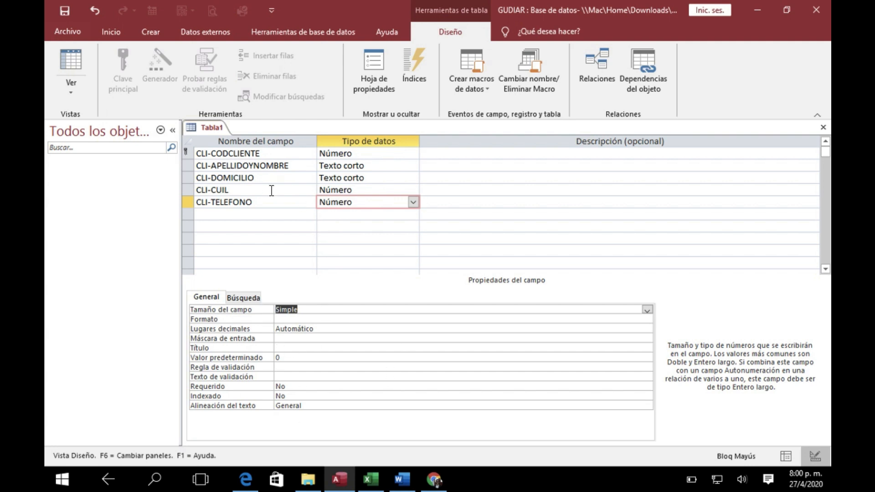
Switch to the Excel design and compare the CLI-PROVINCIA-ID row with the PRO-ID row of the PROVINCIAS table
{"action": "left_click", "coordinate": [218, 213]}
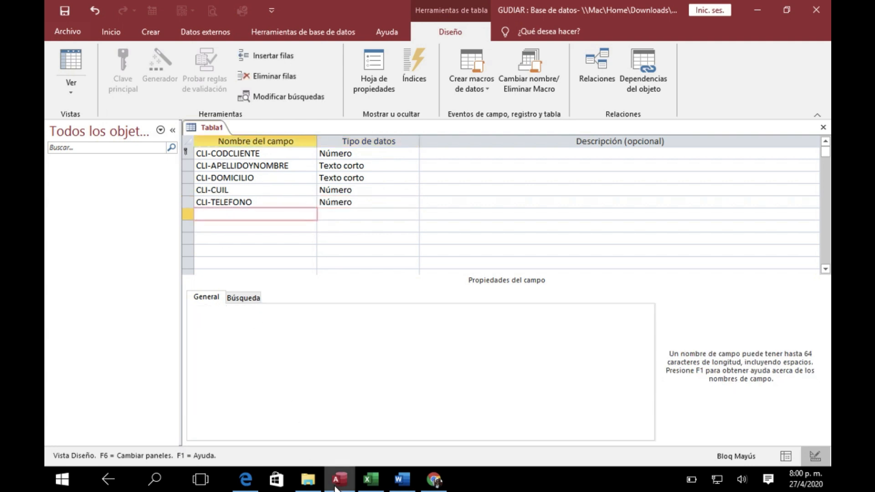
{"action": "left_click", "coordinate": [370, 479]}
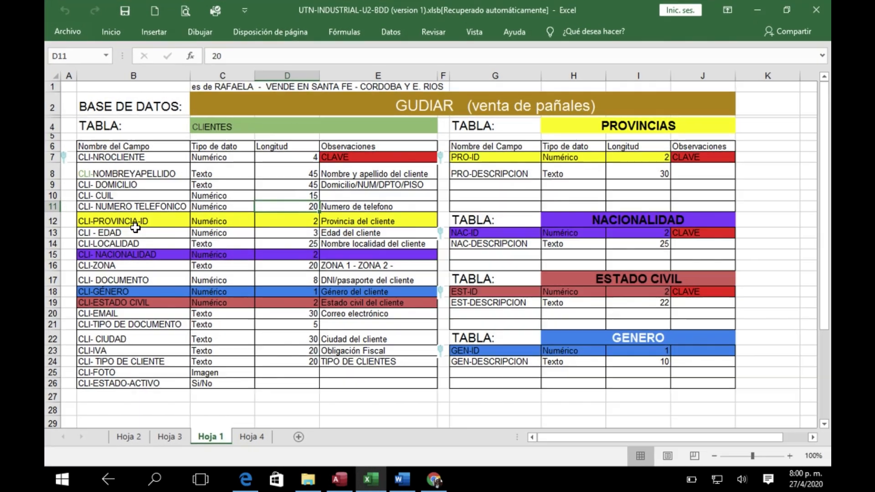
{"action": "left_click", "coordinate": [128, 221]}
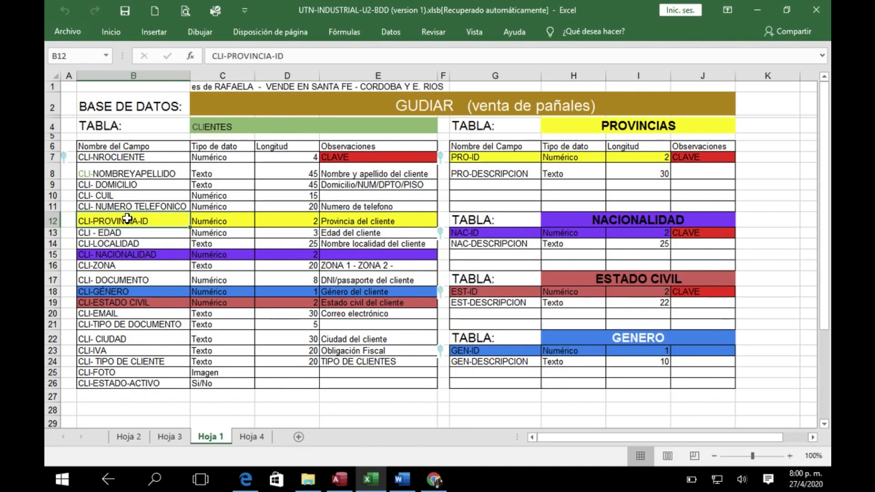
{"action": "left_click_drag", "start_coordinate": [128, 221], "coordinate": [438, 233]}
{"action": "left_click_drag", "start_coordinate": [457, 157], "coordinate": [711, 158]}
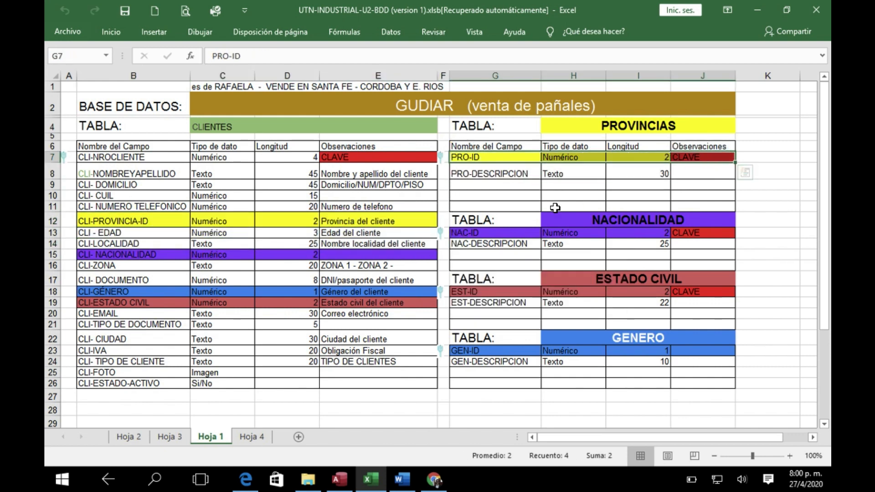
{"action": "left_click", "coordinate": [119, 223]}
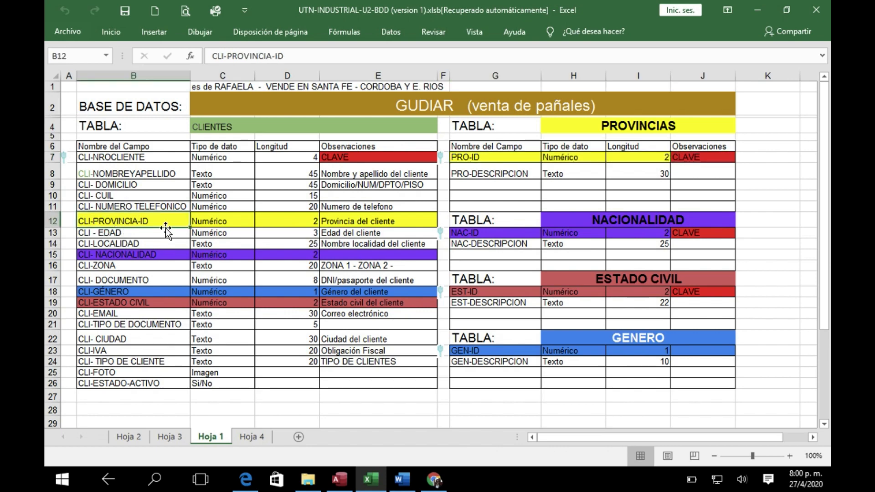
{"action": "left_click", "coordinate": [214, 221]}
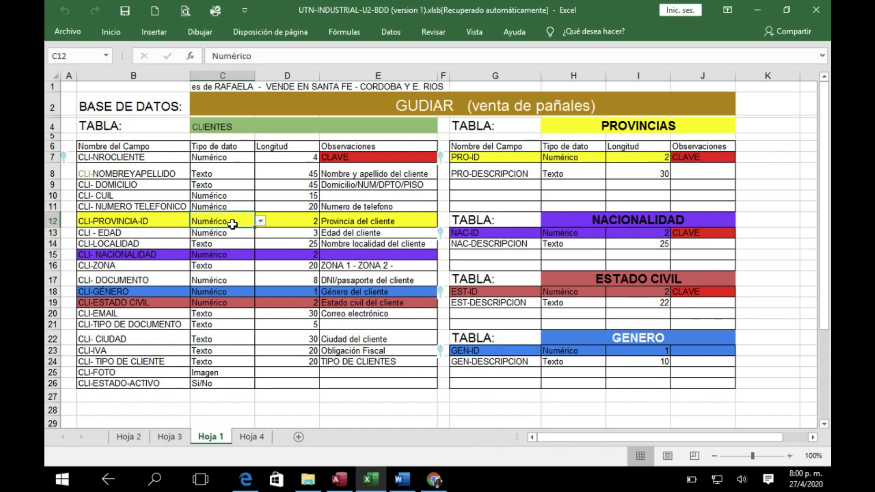
Return to Access and add a sixth field named CLI-COD-PROVICINCIA below CLI-TELEFONO
{"action": "left_click", "coordinate": [337, 484]}
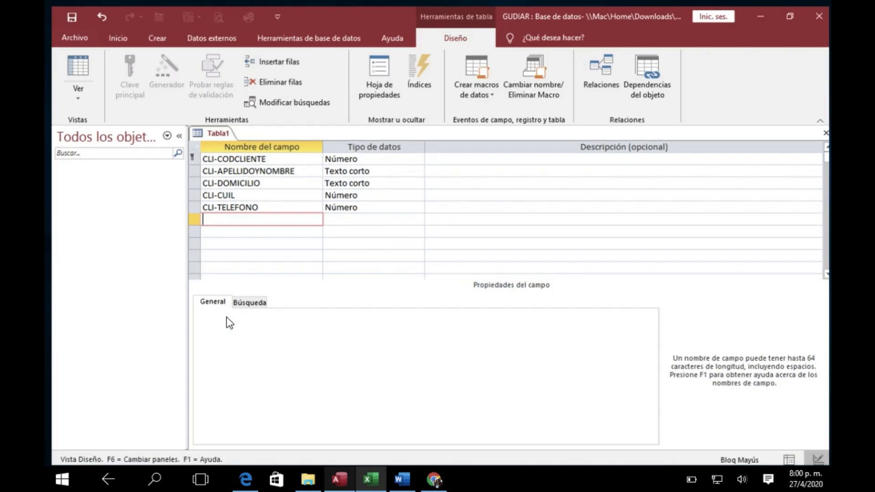
{"action": "key", "text": "Caps_Lock"}
{"action": "type", "text": "cl"}
{"action": "key", "text": "BackSpace"}
{"action": "key", "text": "BackSpace"}
{"action": "key", "text": "Caps_Lock"}
{"action": "type", "text": "CLI-PROVINCIA"}
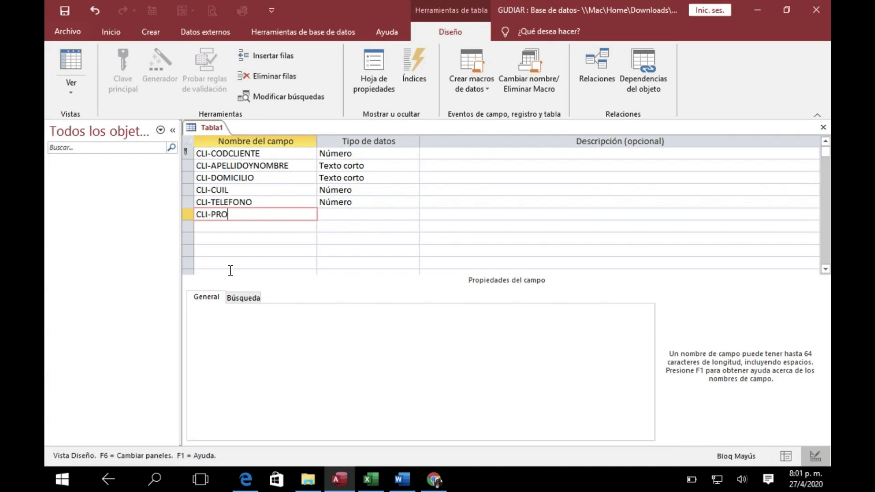
{"action": "key", "text": "BackSpace"}
{"action": "key", "text": "BackSpace"}
{"action": "key", "text": "BackSpace"}
{"action": "key", "text": "BackSpace"}
{"action": "key", "text": "BackSpace"}
{"action": "key", "text": "BackSpace"}
{"action": "key", "text": "BackSpace"}
{"action": "key", "text": "BackSpace"}
{"action": "key", "text": "BackSpace"}
{"action": "type", "text": "COD-PROVICIN"}
{"action": "key", "text": "BackSpace"}
{"action": "type", "text": "NCIA"}
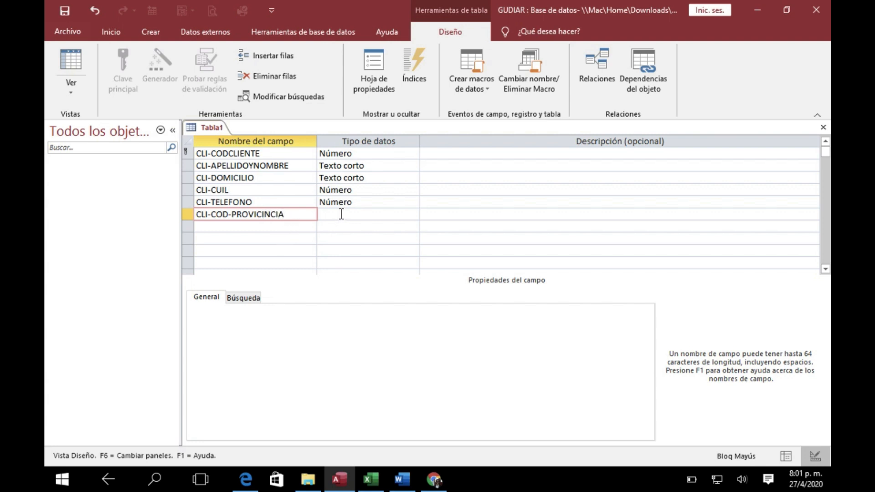
Give the CLI-COD-PROVICINCIA field the data type Número and set its Tamaño del campo to Byte
{"action": "left_click", "coordinate": [342, 214]}
{"action": "left_click", "coordinate": [413, 215]}
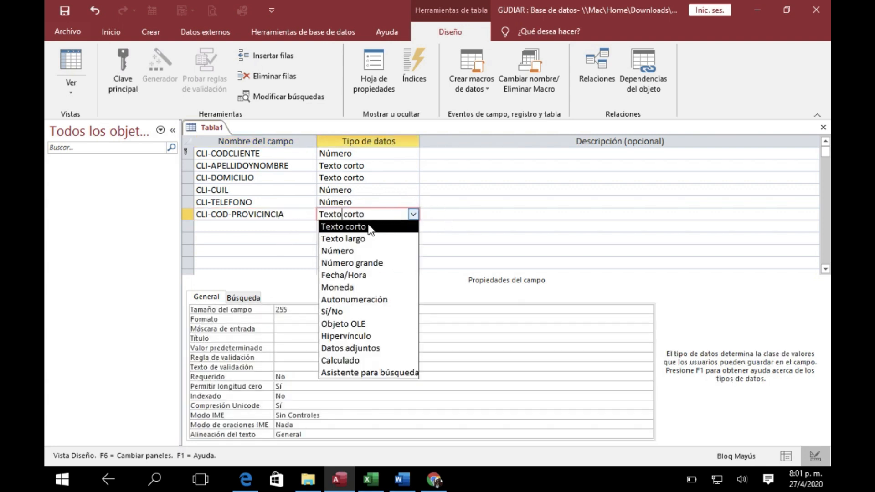
{"action": "left_click", "coordinate": [356, 251]}
{"action": "left_click", "coordinate": [344, 309]}
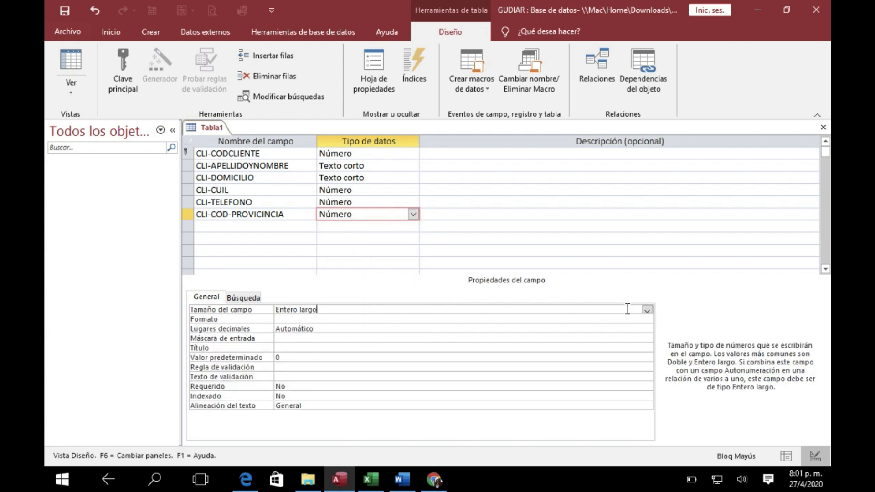
{"action": "left_click", "coordinate": [647, 311]}
{"action": "left_click", "coordinate": [347, 319]}
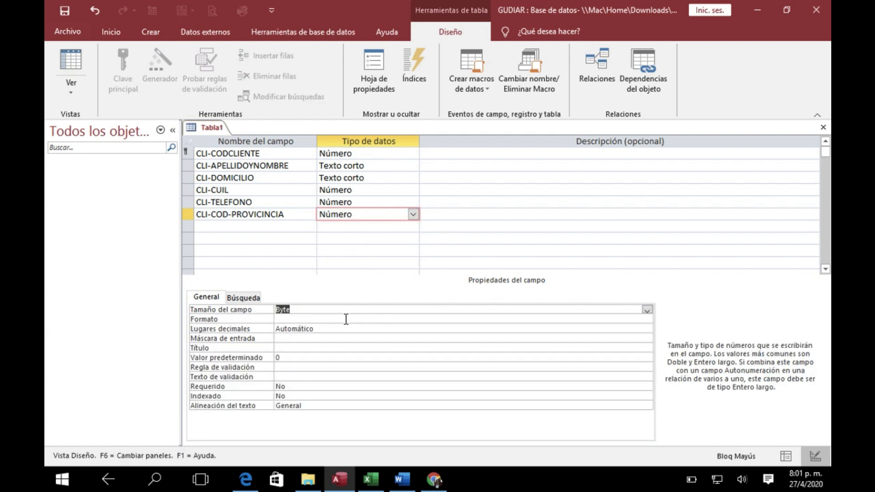
Review the Byte range and the Simple storage size on the FieldSize help page in Chrome, then return to Access
{"action": "left_click", "coordinate": [434, 478]}
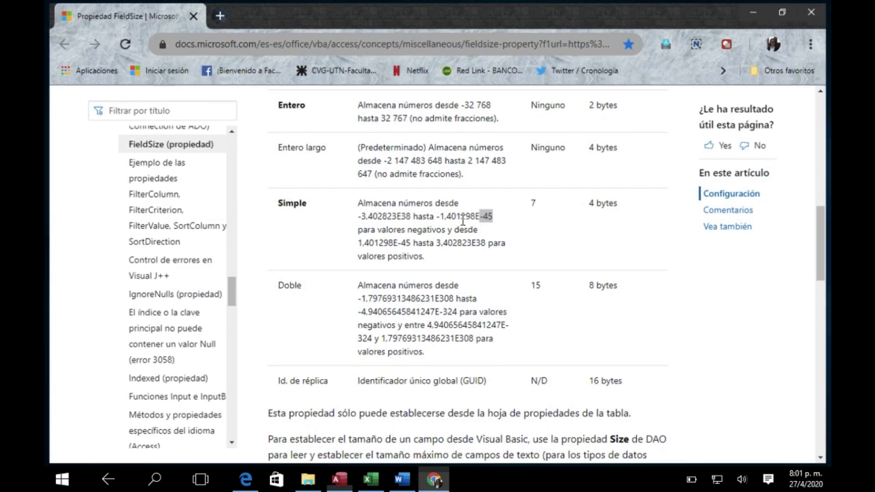
{"action": "scroll", "coordinate": [454, 222], "scroll_direction": "up", "scroll_amount": 3}
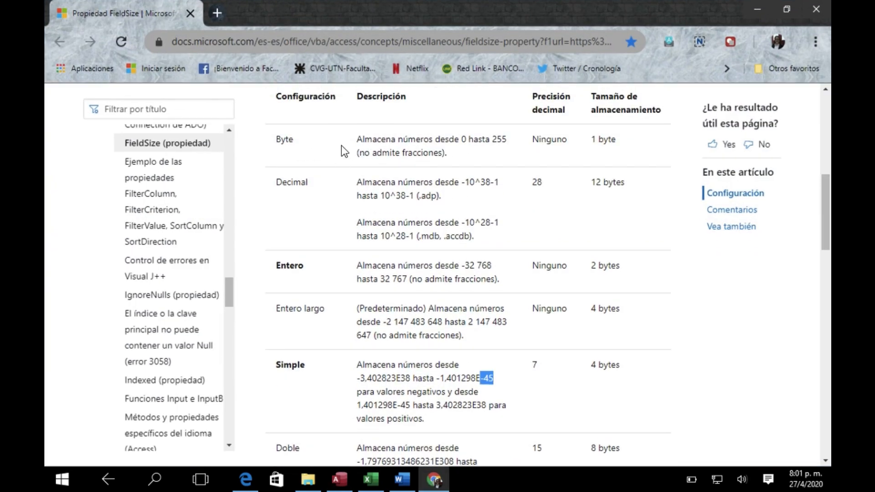
{"action": "left_click", "coordinate": [462, 142]}
{"action": "left_click_drag", "start_coordinate": [462, 142], "coordinate": [490, 141]}
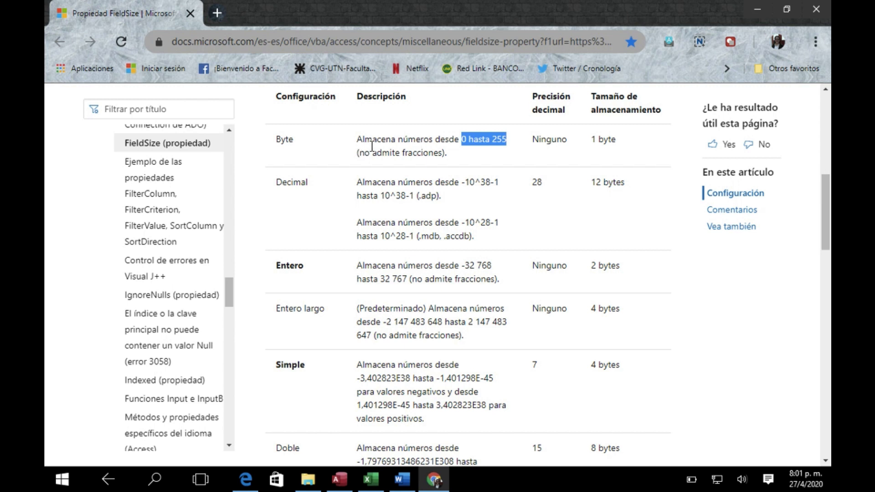
{"action": "left_click", "coordinate": [283, 140]}
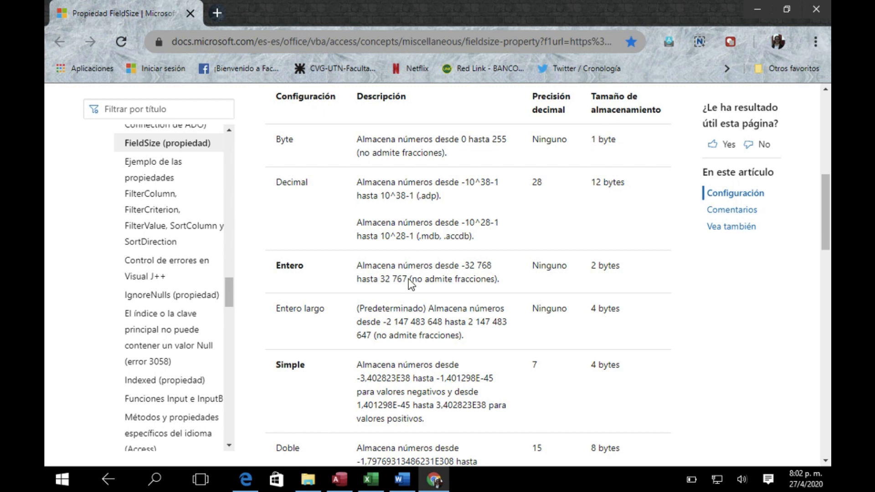
{"action": "scroll", "coordinate": [412, 310], "scroll_direction": "down", "scroll_amount": 2}
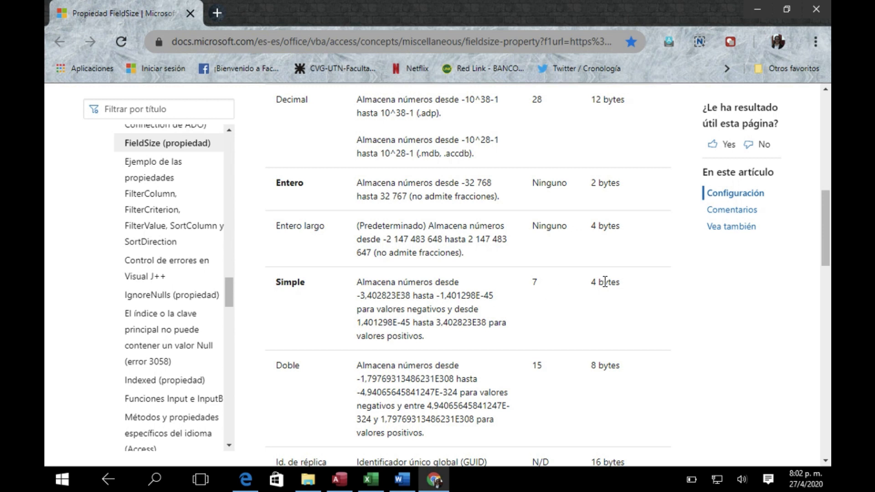
{"action": "left_click_drag", "start_coordinate": [592, 284], "coordinate": [621, 285]}
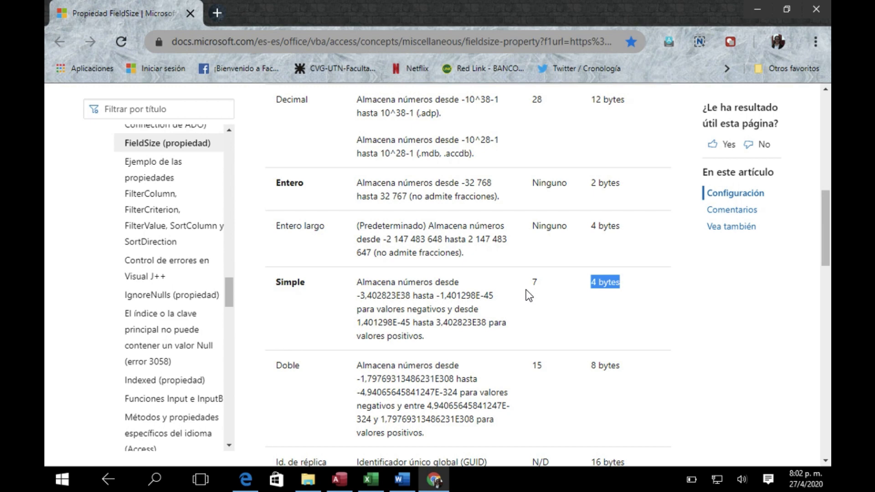
{"action": "left_click", "coordinate": [341, 482]}
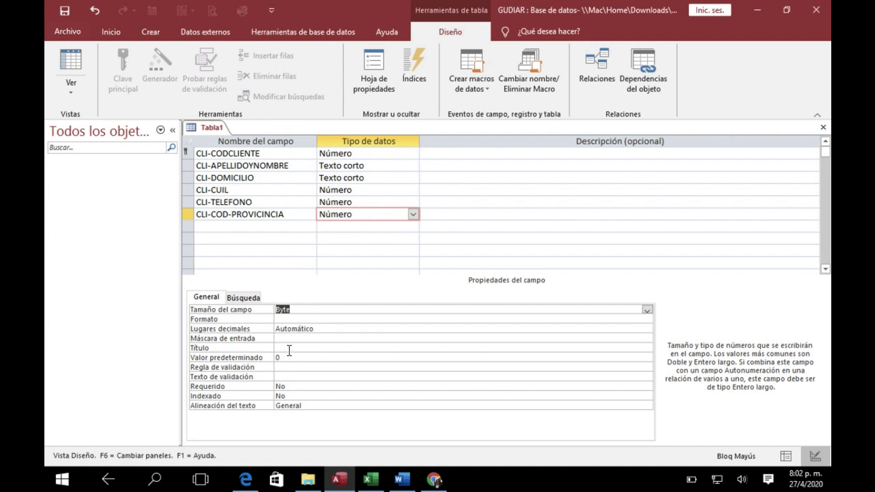
Set the Título property of the CLI-COD-PROVICINCIA field to "Cod. Provincia"
{"action": "left_click", "coordinate": [293, 348]}
{"action": "type", "text": "cO."}
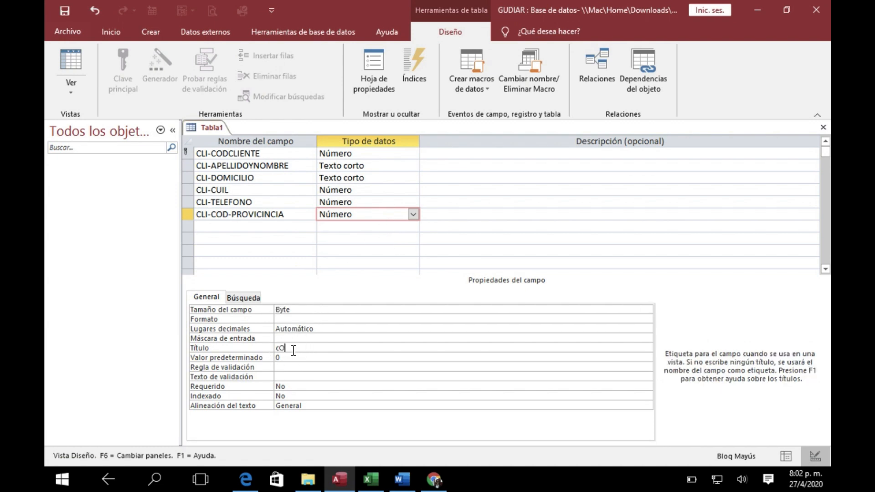
{"action": "left_click", "coordinate": [296, 351]}
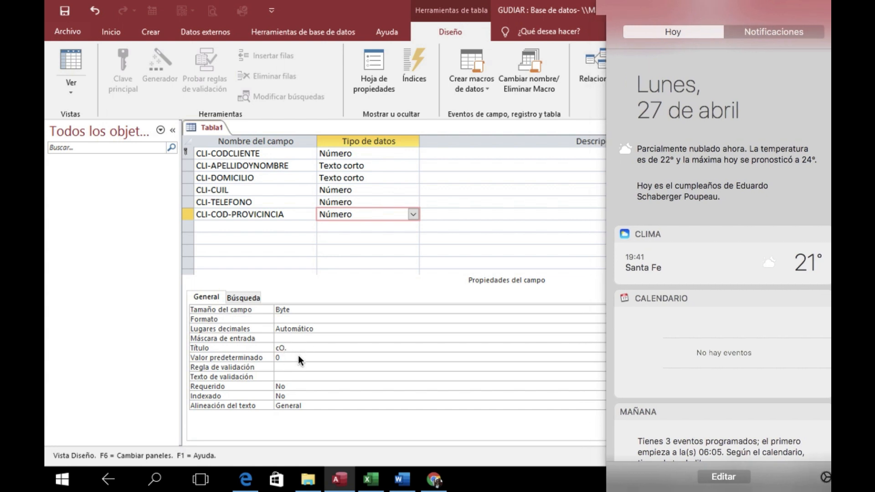
{"action": "key", "text": "BackSpace"}
{"action": "key", "text": "BackSpace"}
{"action": "key", "text": "BackSpace"}
{"action": "type", "text": "cOD. pROCINCIA"}
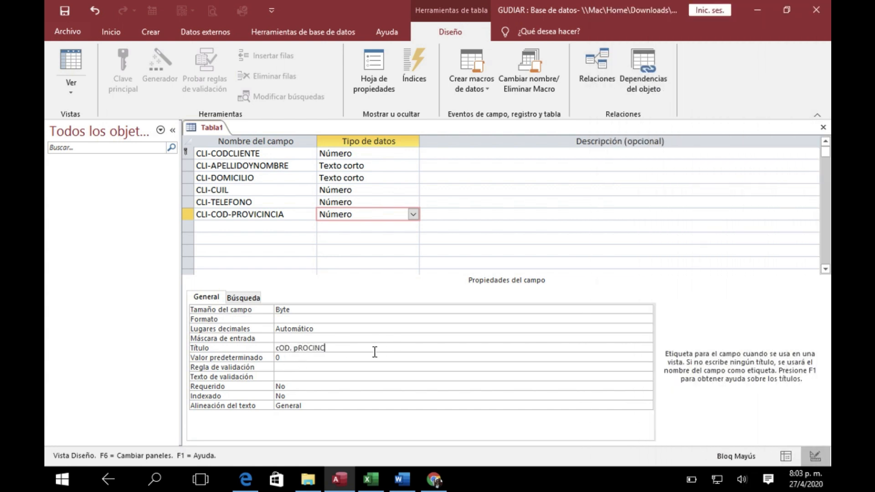
{"action": "key", "text": "BackSpace"}
{"action": "key", "text": "BackSpace"}
{"action": "key", "text": "BackSpace"}
{"action": "key", "text": "BackSpace"}
{"action": "key", "text": "BackSpace"}
{"action": "key", "text": "BackSpace"}
{"action": "key", "text": "BackSpace"}
{"action": "key", "text": "BackSpace"}
{"action": "key", "text": "BackSpace"}
{"action": "key", "text": "BackSpace"}
{"action": "key", "text": "BackSpace"}
{"action": "key", "text": "BackSpace"}
{"action": "key", "text": "BackSpace"}
{"action": "key", "text": "BackSpace"}
{"action": "key", "text": "Caps_Lock"}
{"action": "type", "text": "Cod"}
{"action": "key", "text": "BackSpace"}
{"action": "key", "text": "BackSpace"}
{"action": "key", "text": "BackSpace"}
{"action": "type", "text": "Cod. Provincia"}
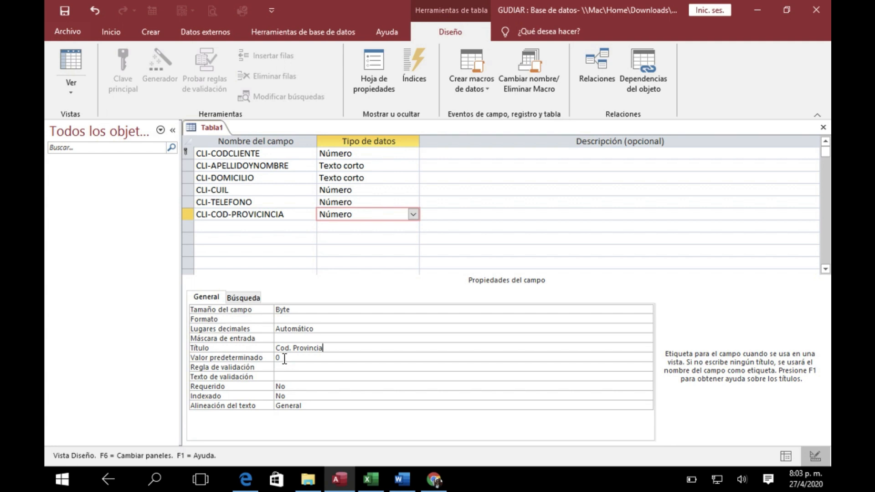
Make the CLI-COD-PROVICINCIA field mandatory by setting its Requerido property to Sí
{"action": "left_click", "coordinate": [284, 358]}
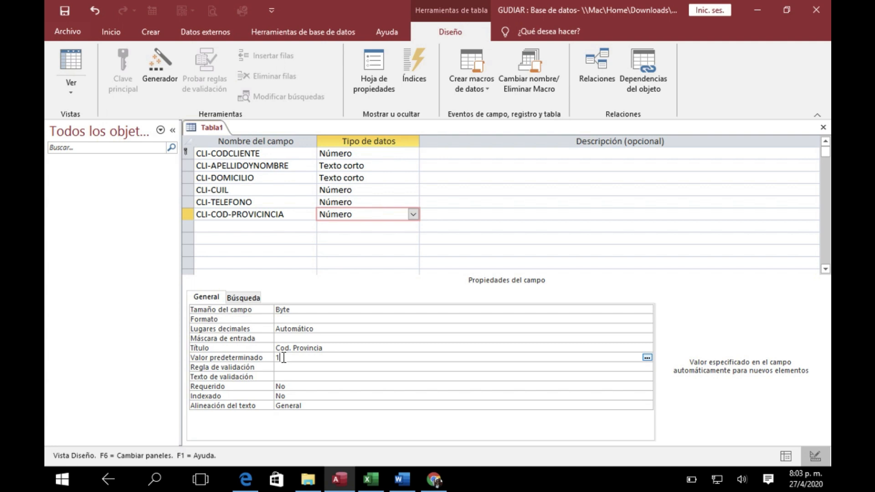
{"action": "left_click", "coordinate": [293, 386]}
{"action": "left_click", "coordinate": [646, 387]}
{"action": "left_click", "coordinate": [300, 394]}
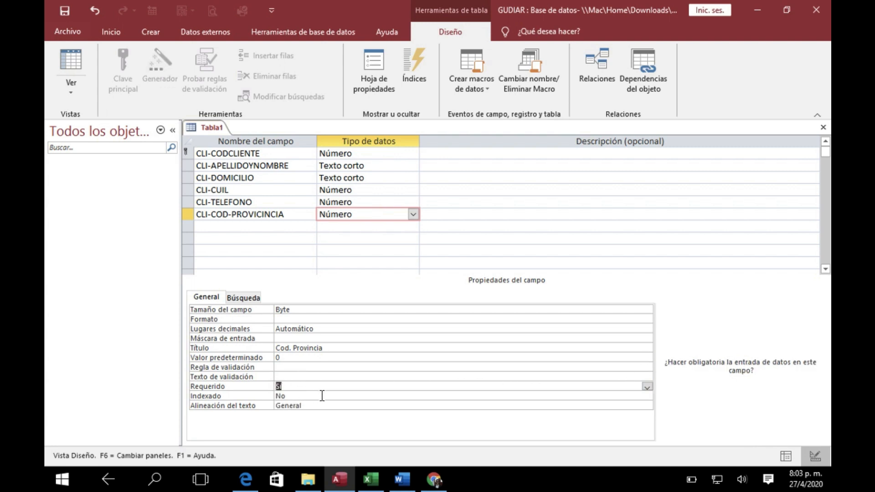
Check the next CLIENTES row in the Excel design, return to Access and add a field named CLI-EDAD below CLI-COD-PROVICINCIA
{"action": "left_click", "coordinate": [370, 483]}
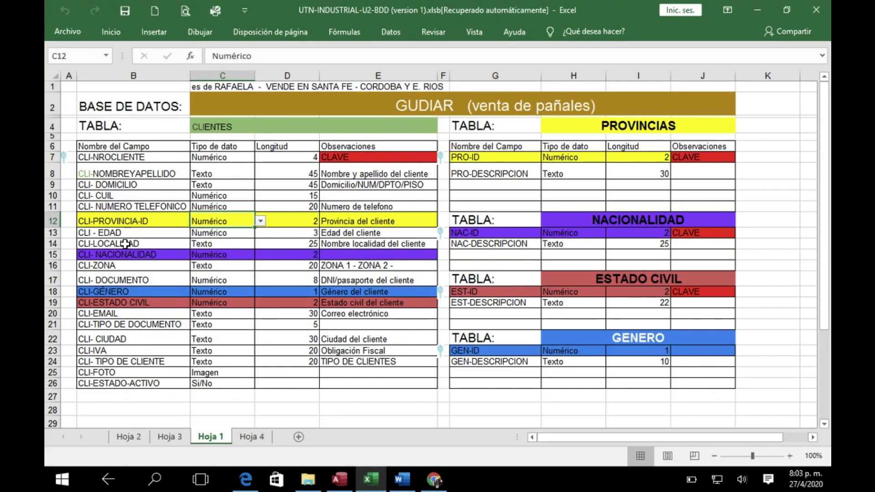
{"action": "left_click", "coordinate": [350, 482]}
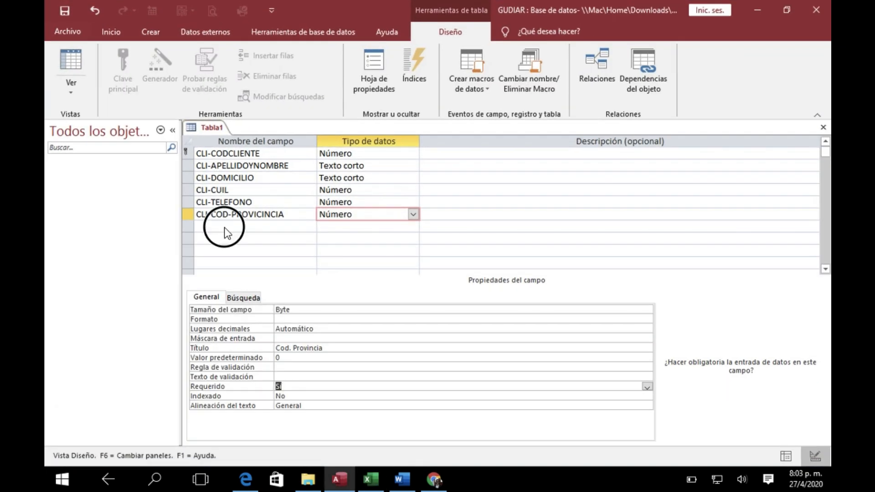
{"action": "left_click", "coordinate": [225, 227]}
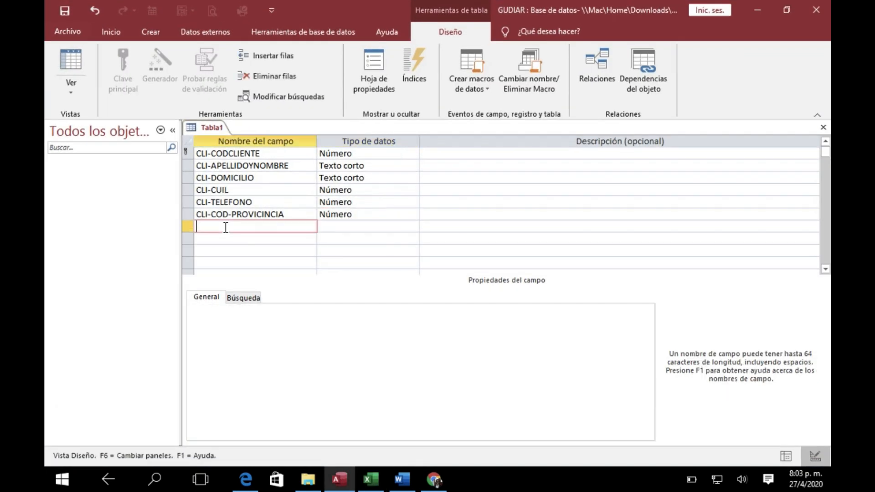
{"action": "type", "text": "cli"}
{"action": "key", "text": "BackSpace"}
{"action": "key", "text": "BackSpace"}
{"action": "key", "text": "BackSpace"}
{"action": "key", "text": "Caps_Lock"}
{"action": "type", "text": "CLI-EDAD"}
Give the CLI-EDAD field the data type Número and set its Tamaño del campo to Byte
{"action": "left_click", "coordinate": [330, 226]}
{"action": "left_click", "coordinate": [413, 226]}
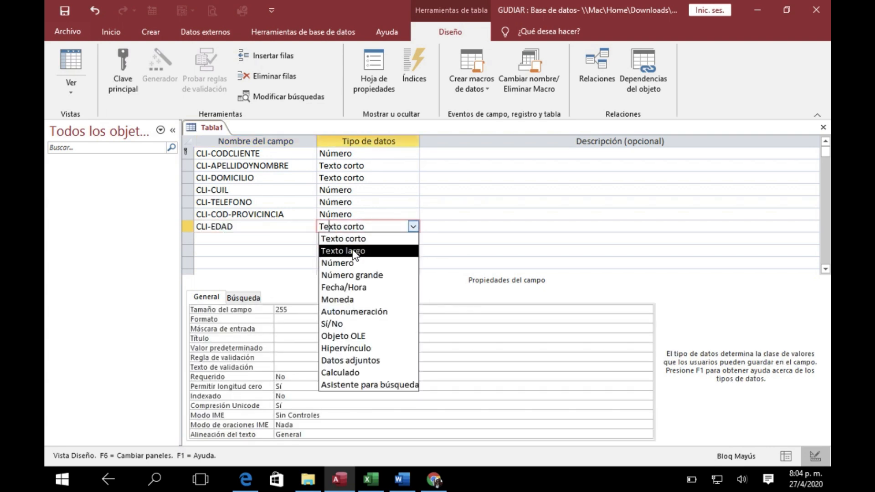
{"action": "left_click", "coordinate": [344, 263]}
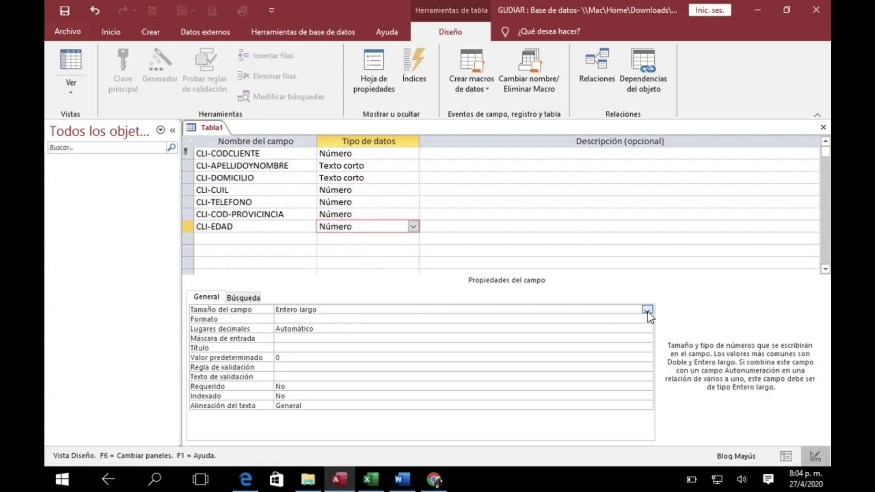
{"action": "left_click", "coordinate": [647, 310]}
{"action": "left_click", "coordinate": [305, 321]}
Set the Título property of the CLI-EDAD field to "Edad"
{"action": "left_click", "coordinate": [293, 349]}
{"action": "key", "text": "Caps_Lock"}
{"action": "type", "text": "Edad"}
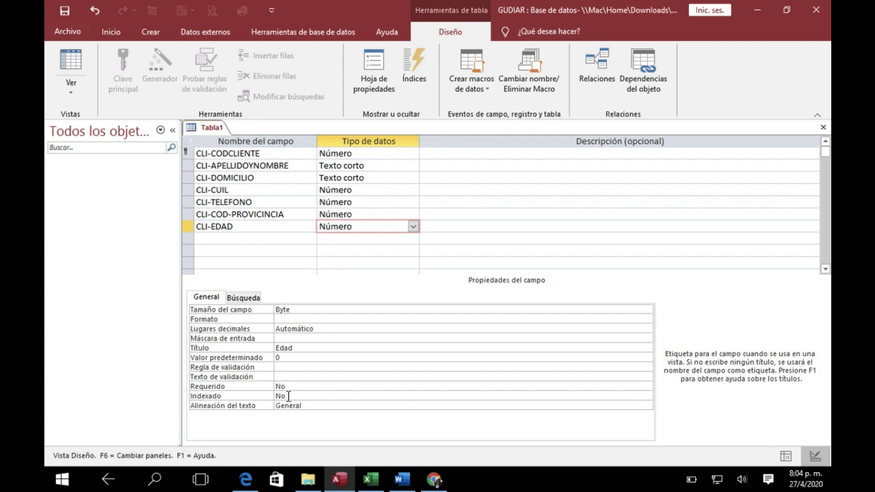
Add a field named CLI-LOCALIDAD below CLI-EDAD with the data type Texto corto
{"action": "left_click", "coordinate": [243, 239]}
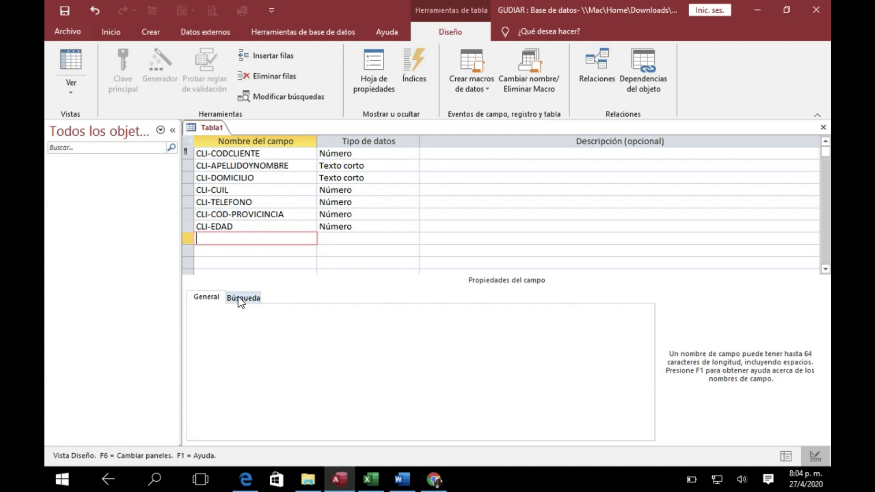
{"action": "key", "text": "Caps_Lock"}
{"action": "type", "text": "CLI-LICALIDA"}
{"action": "key", "text": "BackSpace"}
{"action": "key", "text": "BackSpace"}
{"action": "key", "text": "BackSpace"}
{"action": "key", "text": "BackSpace"}
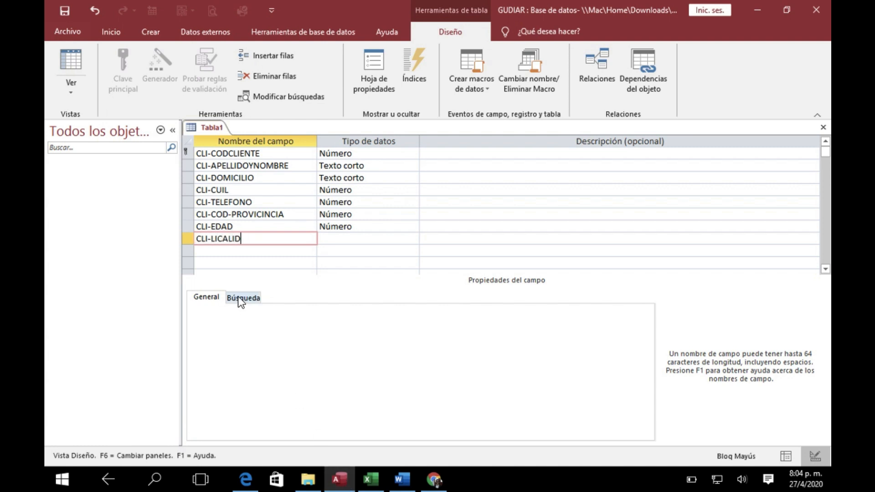
{"action": "key", "text": "BackSpace"}
{"action": "key", "text": "BackSpace"}
{"action": "key", "text": "BackSpace"}
{"action": "key", "text": "BackSpace"}
{"action": "type", "text": "LOCALIDAD"}
{"action": "left_click", "coordinate": [337, 239]}
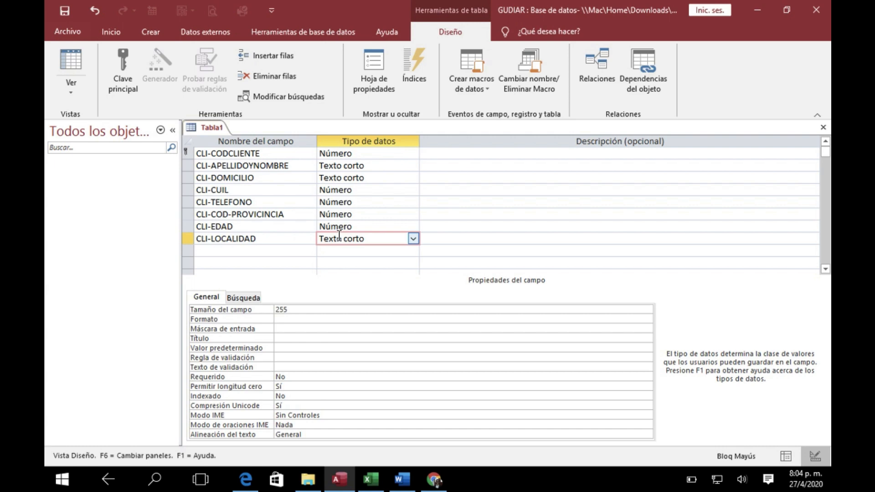
Check the CLI-LOCALIDAD length in the Excel design, return to Access and set the field's Tamaño del campo to 25
{"action": "left_click", "coordinate": [369, 486]}
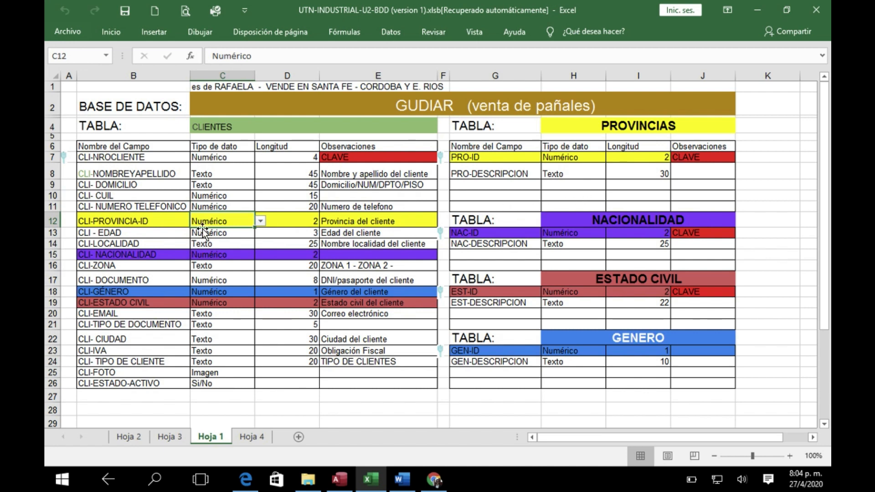
{"action": "left_click", "coordinate": [128, 243]}
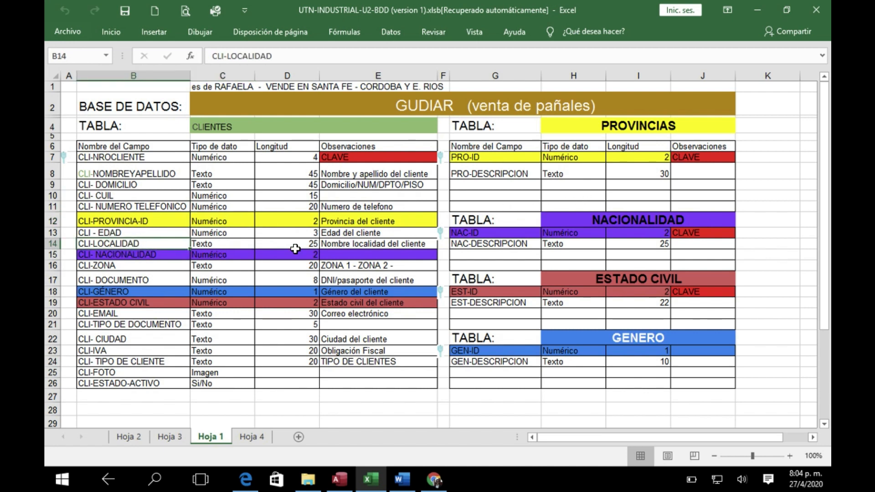
{"action": "left_click", "coordinate": [339, 479]}
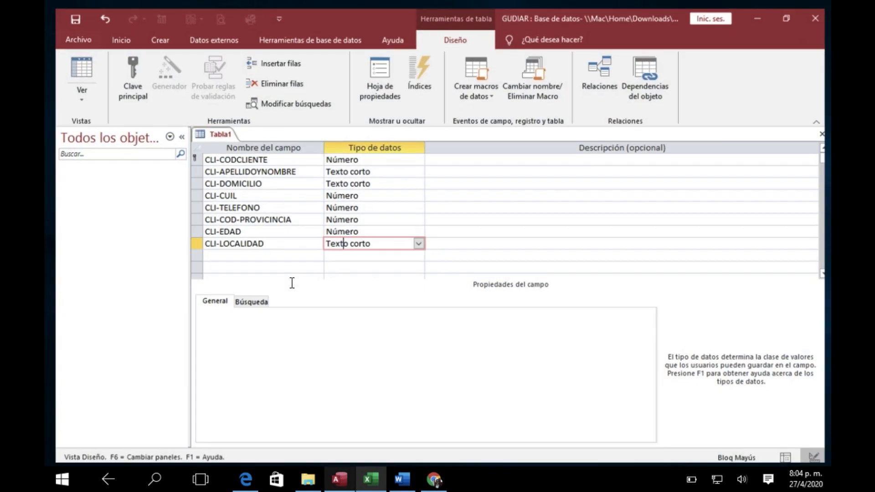
{"action": "left_click", "coordinate": [269, 310]}
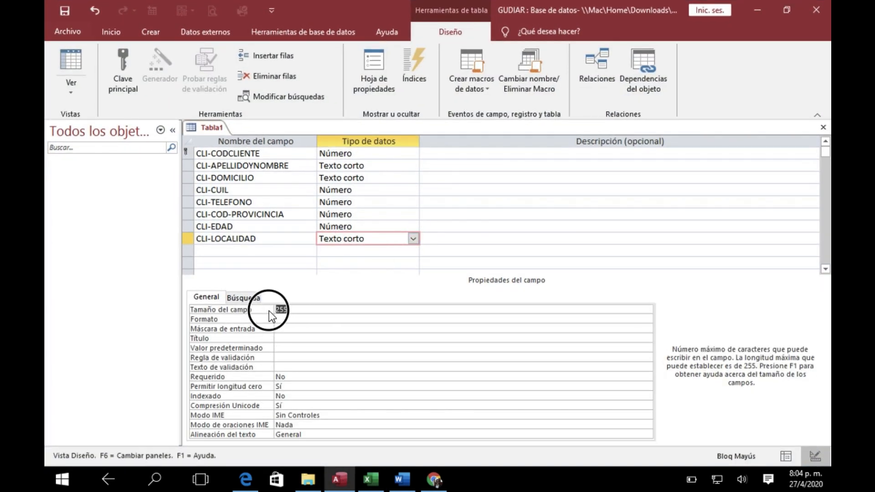
{"action": "type", "text": "25"}
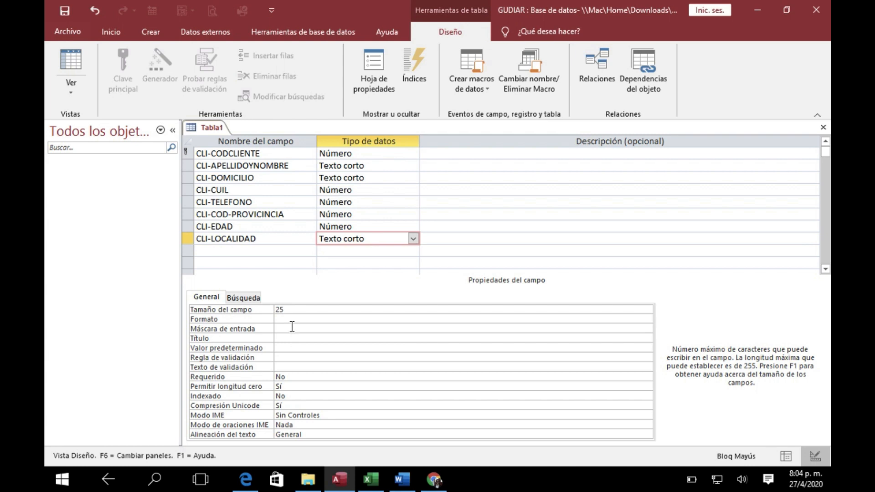
Set the Título property of the CLI-LOCALIDAD field to "Localidad"
{"action": "left_click", "coordinate": [283, 340]}
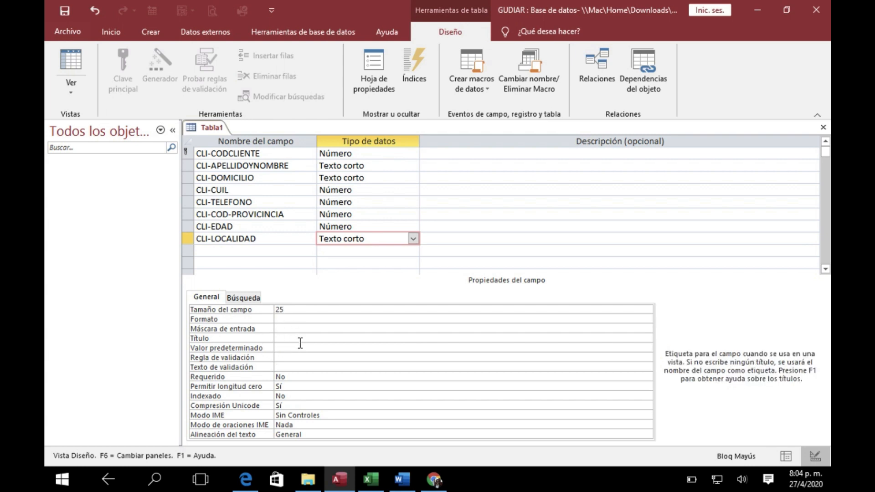
{"action": "key", "text": "Caps_Lock"}
{"action": "type", "text": "Localidad"}
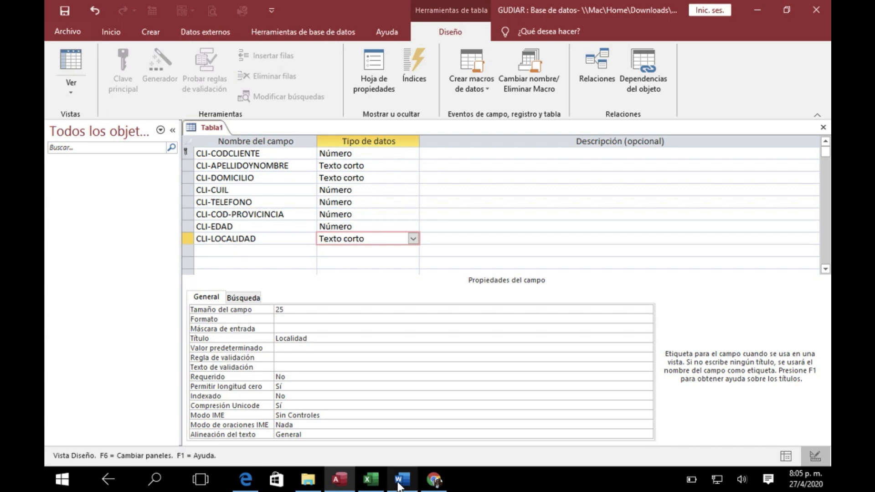
Switch to the Excel design, compare the CLI- NACIONALIDAD row with the NAC-ID row of the NACIONALIDAD table, and return to Access
{"action": "left_click", "coordinate": [344, 483]}
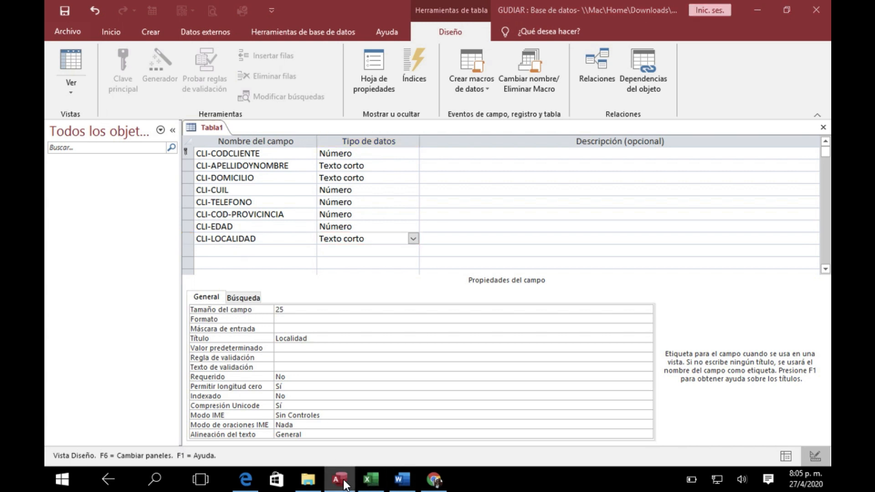
{"action": "left_click", "coordinate": [372, 479]}
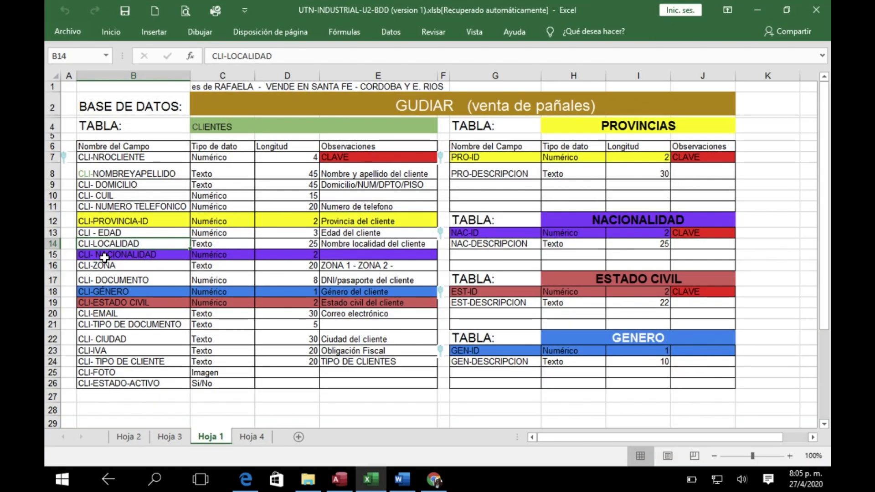
{"action": "left_click", "coordinate": [109, 261]}
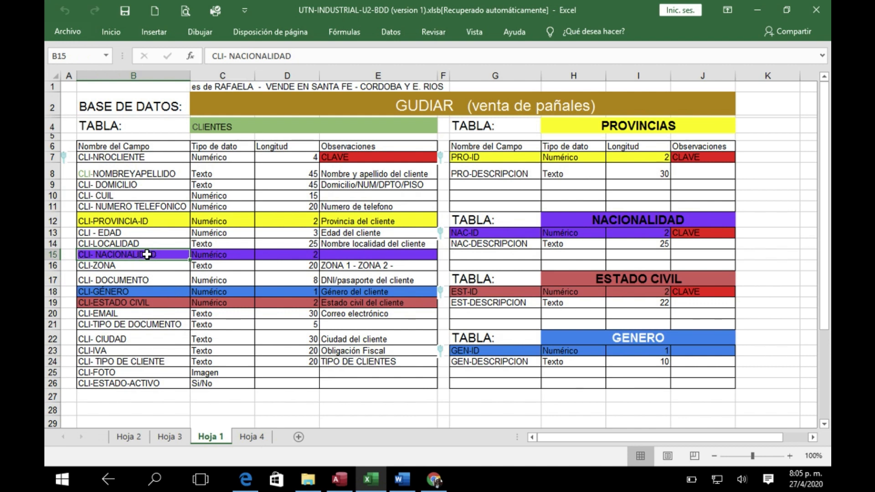
{"action": "left_click_drag", "start_coordinate": [147, 255], "coordinate": [455, 236]}
{"action": "left_click", "coordinate": [475, 231]}
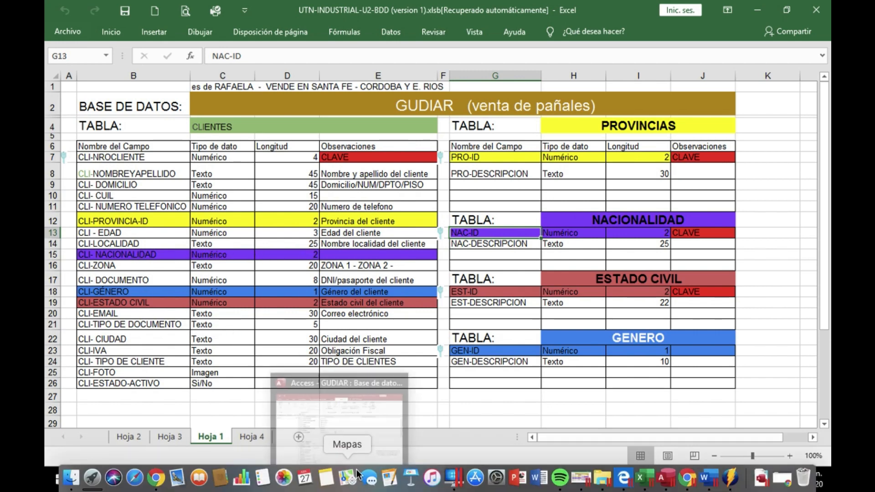
{"action": "left_click", "coordinate": [325, 380]}
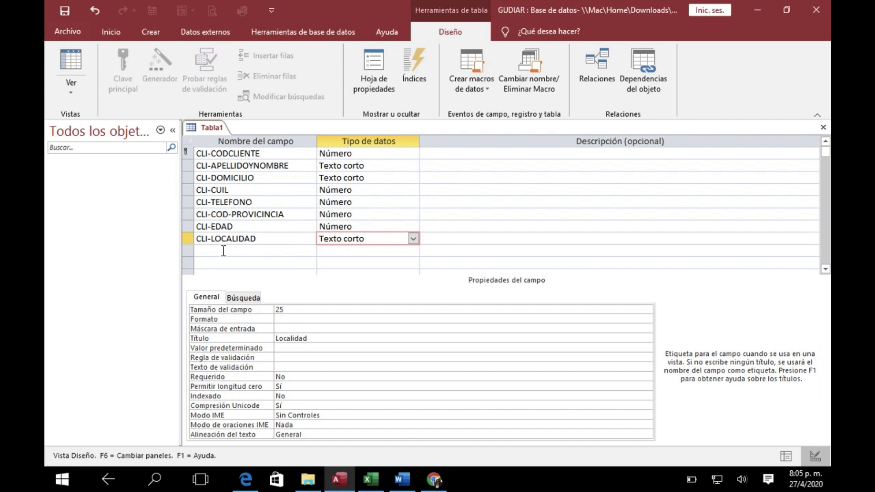
Add a field named CLI-COD-NACIONALIDAD below CLI-LOCALIDAD
{"action": "left_click", "coordinate": [221, 249]}
{"action": "key", "text": "Caps_Lock"}
{"action": "type", "text": "CLI"}
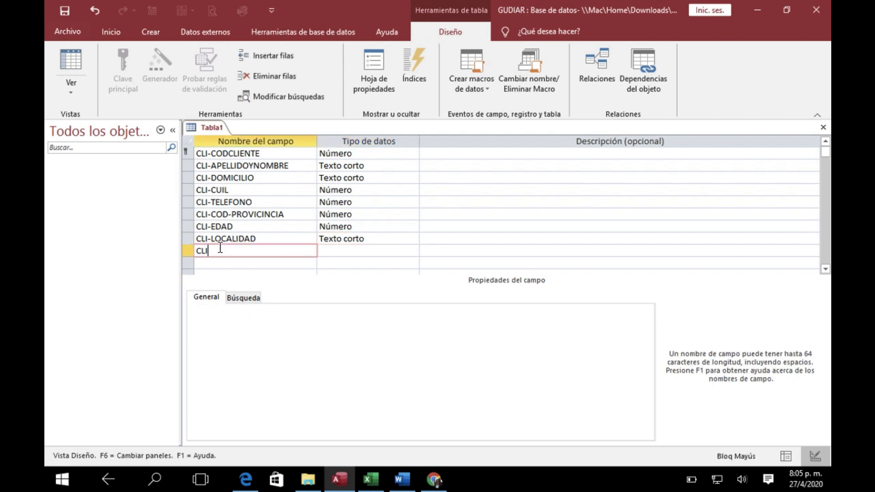
{"action": "type", "text": "COD-NACIONALIDAD"}
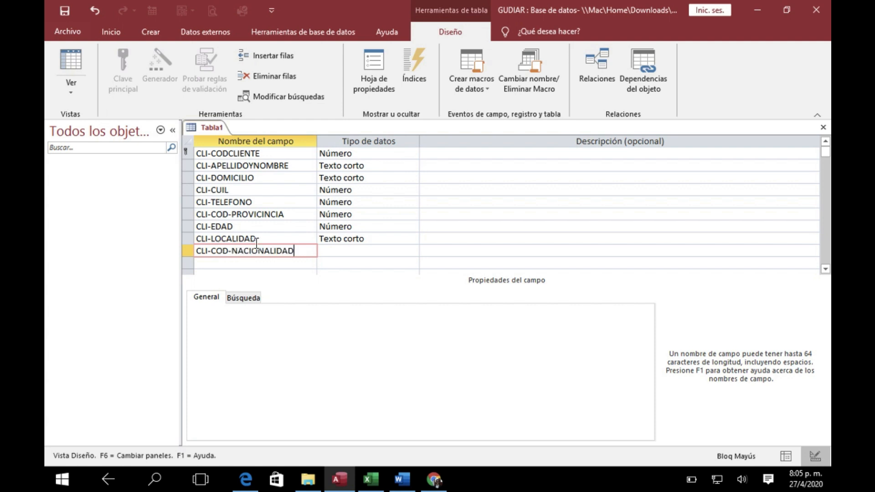
Give the CLI-COD-NACIONALIDAD field the data type Número and set its Tamaño del campo to Byte
{"action": "left_click", "coordinate": [361, 253]}
{"action": "left_click", "coordinate": [412, 251]}
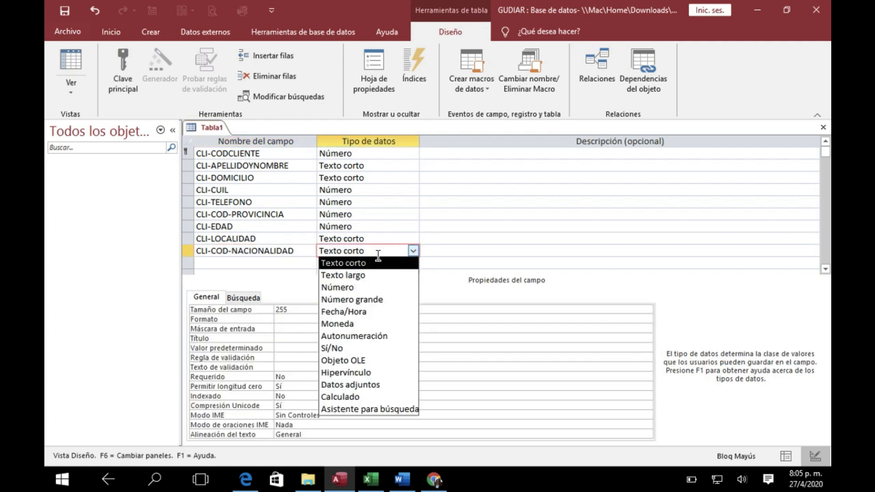
{"action": "left_click", "coordinate": [360, 287]}
{"action": "left_click", "coordinate": [643, 311]}
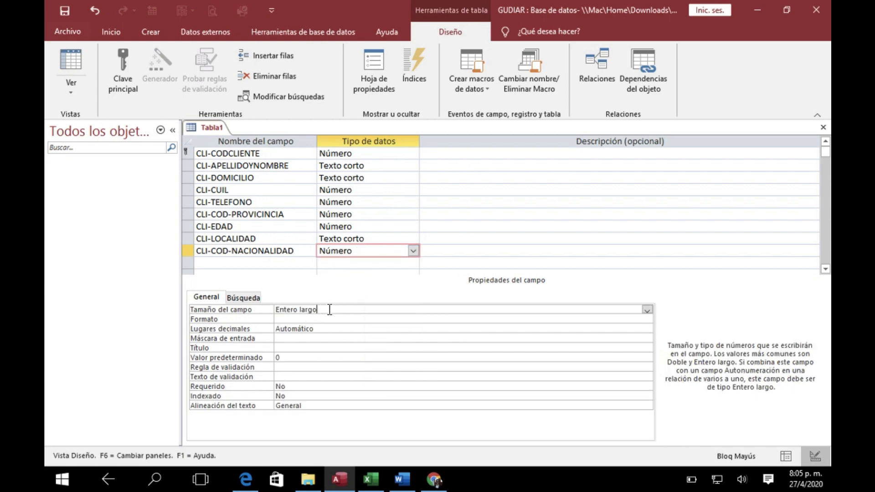
{"action": "left_click", "coordinate": [646, 310]}
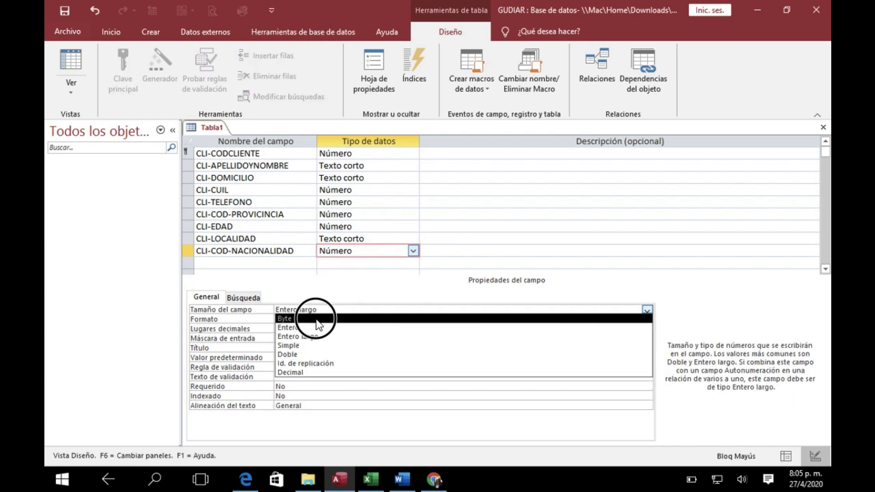
{"action": "left_click", "coordinate": [302, 315]}
Switch to the FieldSize help page in Chrome and highlight the range of numbers that the Byte setting stores
{"action": "left_click", "coordinate": [432, 479]}
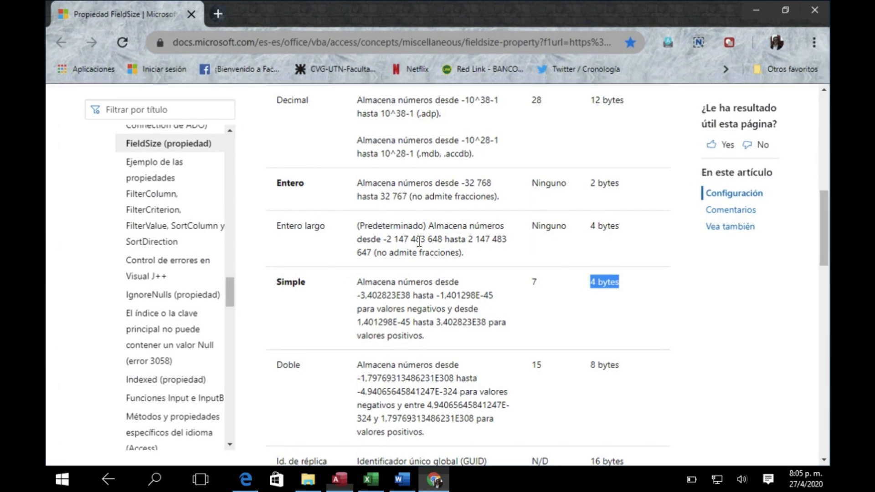
{"action": "scroll", "coordinate": [351, 196], "scroll_direction": "up", "scroll_amount": 3}
{"action": "scroll", "coordinate": [351, 196], "scroll_direction": "up", "scroll_amount": 2}
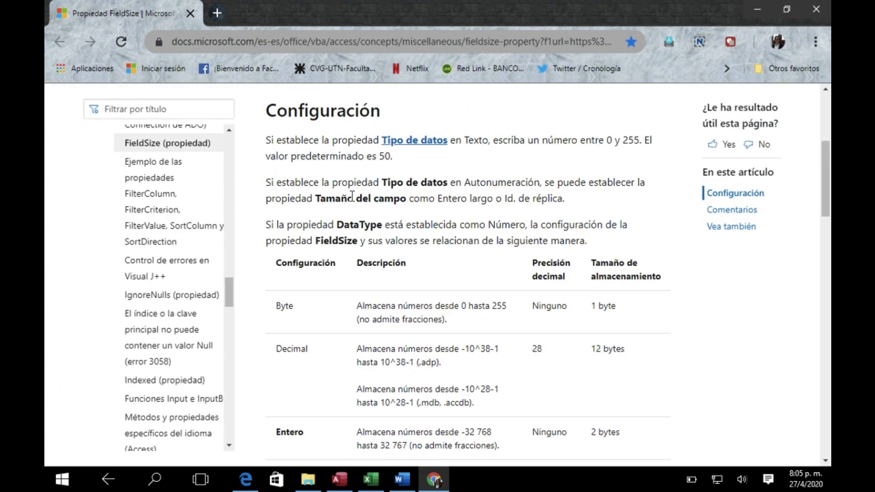
{"action": "double_click", "coordinate": [302, 308]}
{"action": "left_click", "coordinate": [359, 312]}
{"action": "left_click_drag", "start_coordinate": [359, 313], "coordinate": [512, 314]}
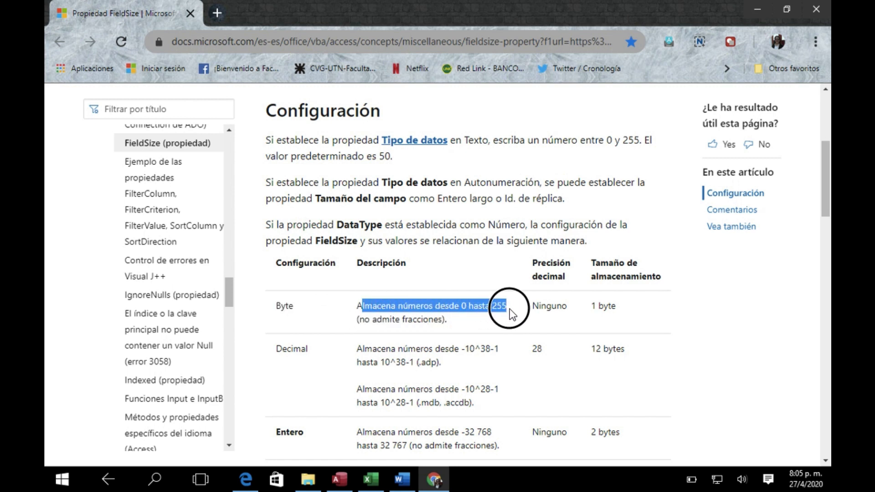
Return to Access and add a CLI-ZONA field with the data type Texto corto below CLI-COD-NACIONALIDAD
{"action": "left_click", "coordinate": [484, 312]}
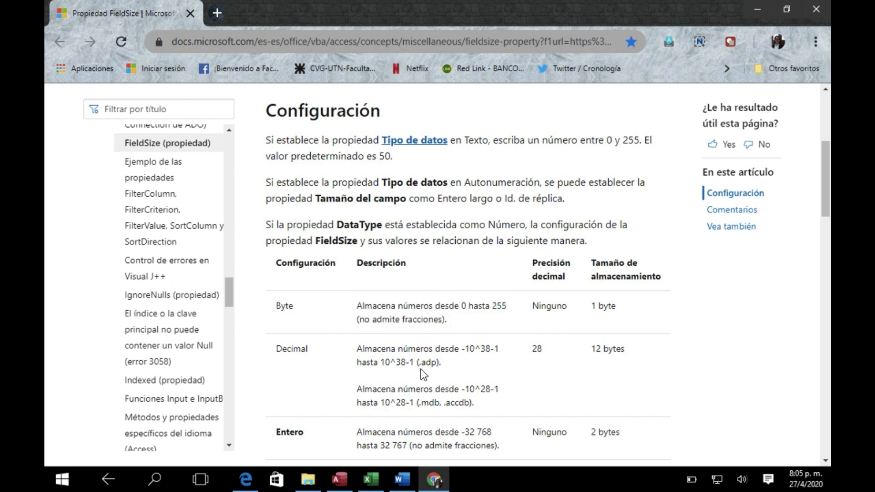
{"action": "left_click", "coordinate": [334, 478]}
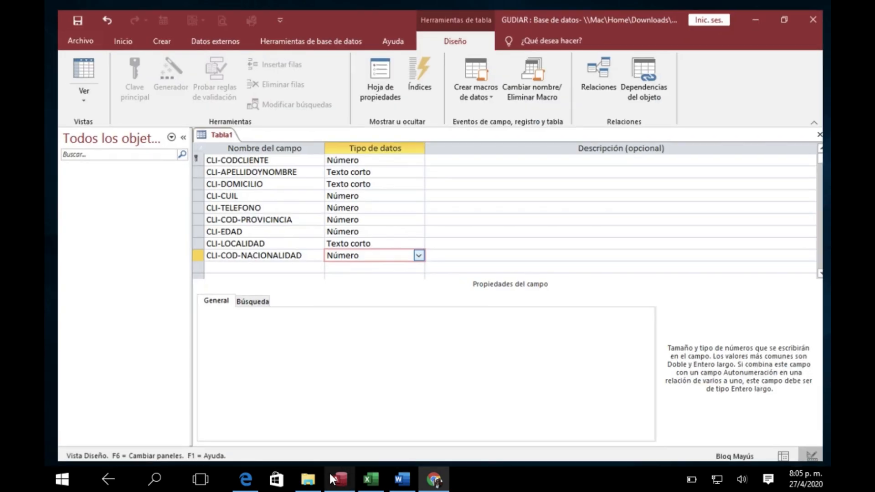
{"action": "left_click", "coordinate": [220, 263]}
{"action": "type", "text": "CLI-ZONA"}
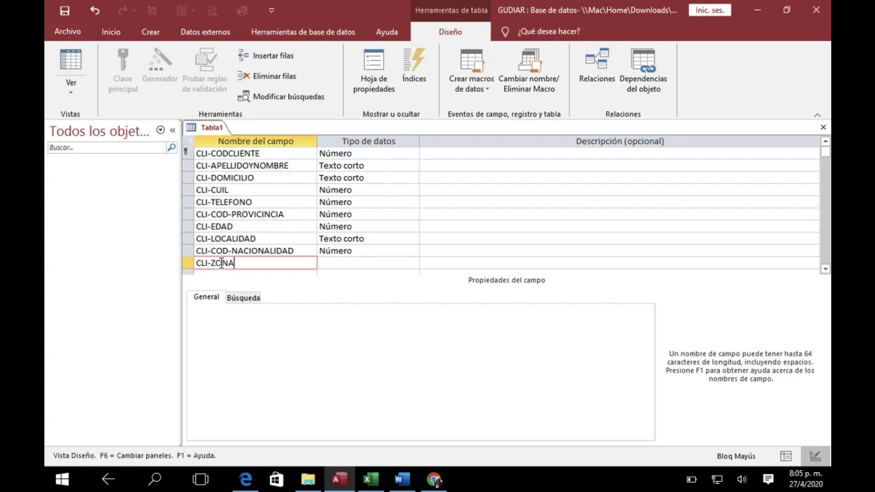
{"action": "left_click", "coordinate": [325, 261]}
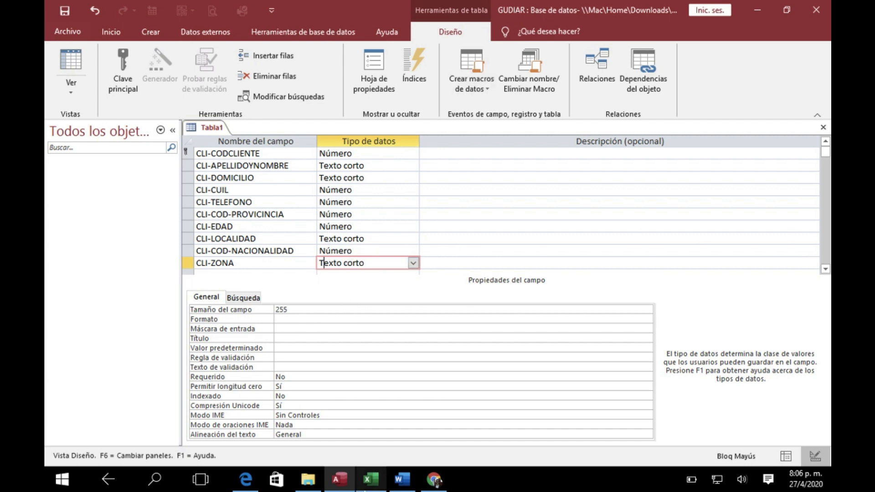
Check the CLI-ZONA row in the Excel design, then set the Access field's Tamaño del campo to 20 and its Título to Zona
{"action": "left_click", "coordinate": [371, 479]}
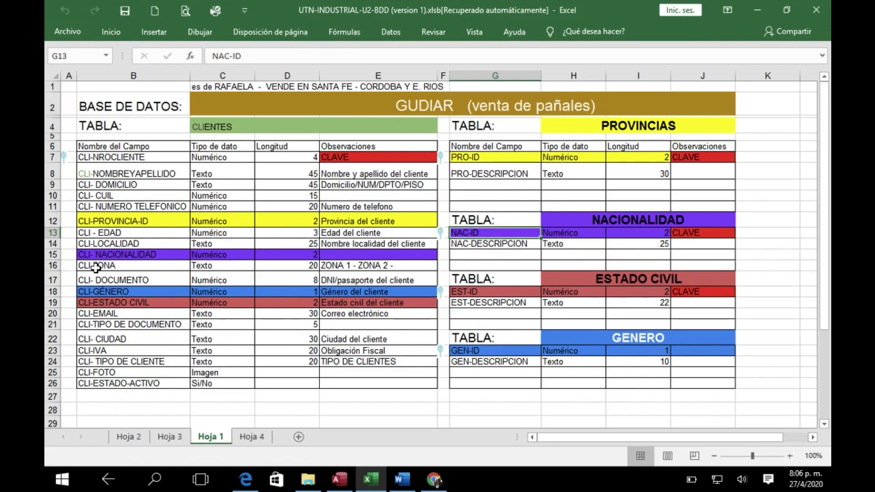
{"action": "left_click", "coordinate": [338, 480]}
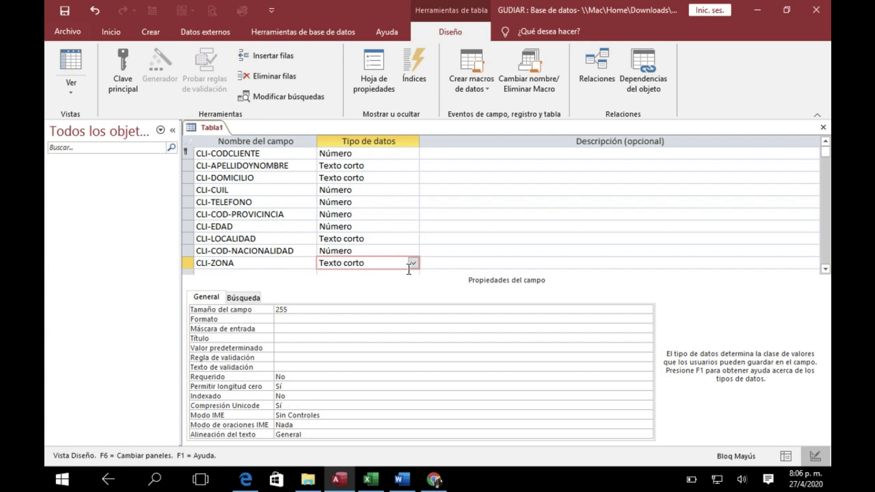
{"action": "double_click", "coordinate": [277, 309]}
{"action": "type", "text": "20"}
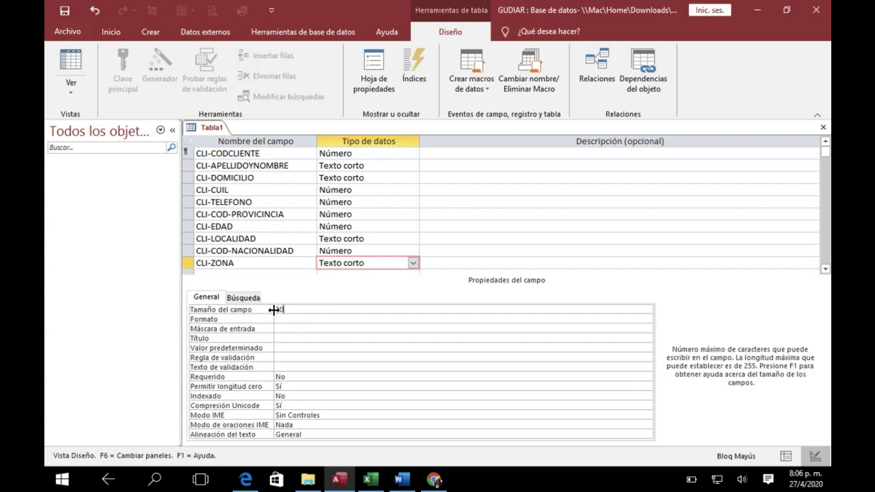
{"action": "left_click", "coordinate": [286, 338]}
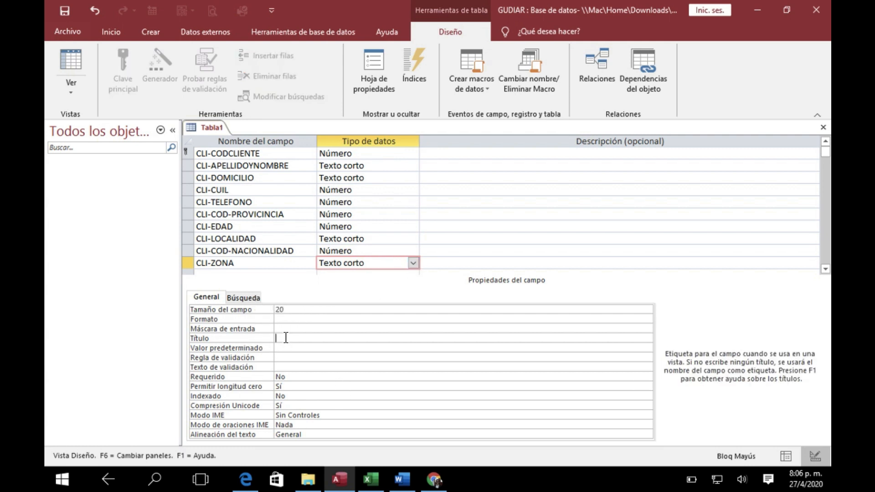
{"action": "key", "text": "Caps_Lock"}
{"action": "type", "text": "Zona"}
Go through the fields from CLI-CODCLIENTE down to CLI-ZONA to review their data types and properties
{"action": "left_click", "coordinate": [366, 157]}
{"action": "key", "text": "Down"}
{"action": "key", "text": "Down"}
{"action": "key", "text": "Down"}
{"action": "key", "text": "Down"}
{"action": "key", "text": "Down"}
{"action": "key", "text": "Down"}
{"action": "key", "text": "Down"}
{"action": "key", "text": "Down"}
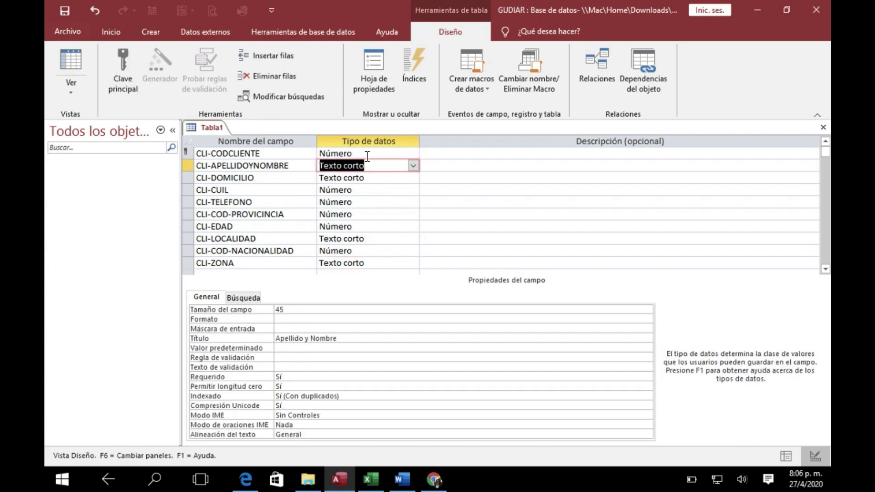
{"action": "key", "text": "Down"}
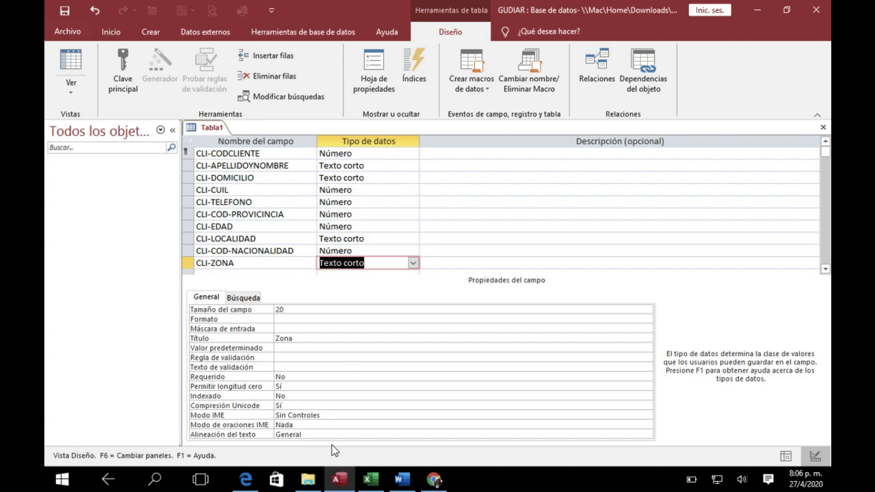
Switch to the Excel design, look at the CLI-FOTO row of the CLIENTES table, and return to Access
{"action": "mouse_move", "coordinate": [372, 484]}
{"action": "left_click", "coordinate": [354, 439]}
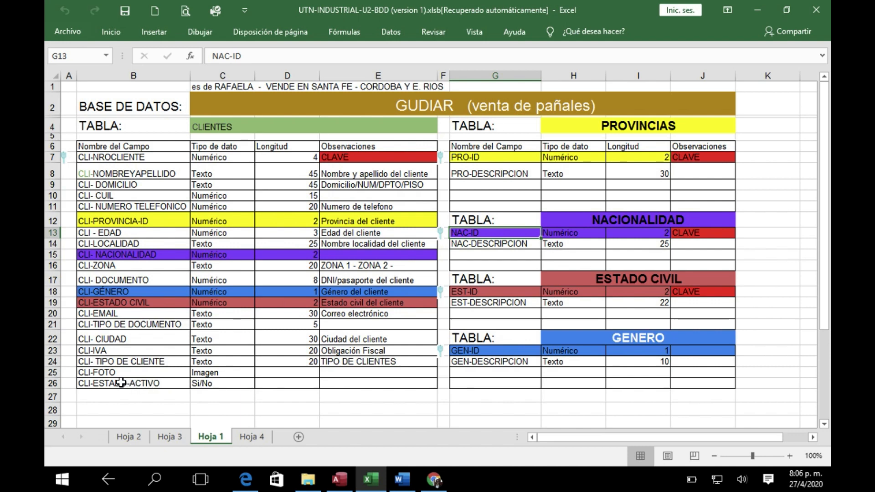
{"action": "left_click", "coordinate": [110, 372]}
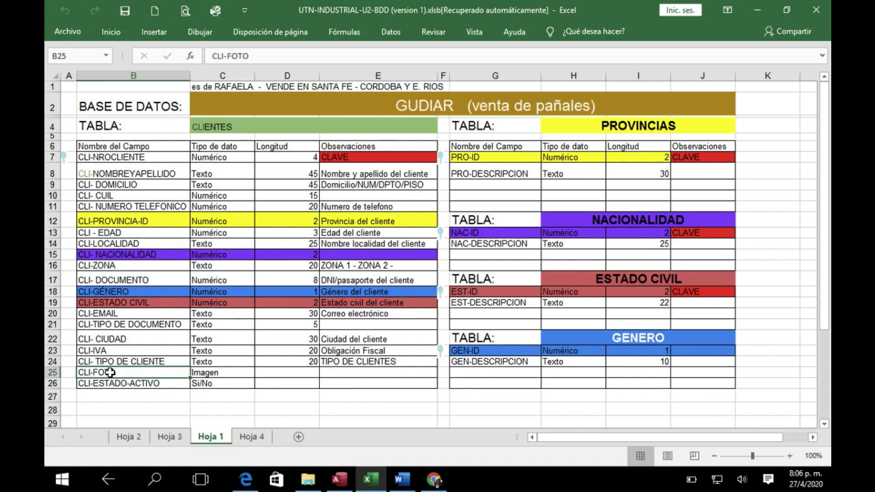
{"action": "left_click", "coordinate": [341, 486]}
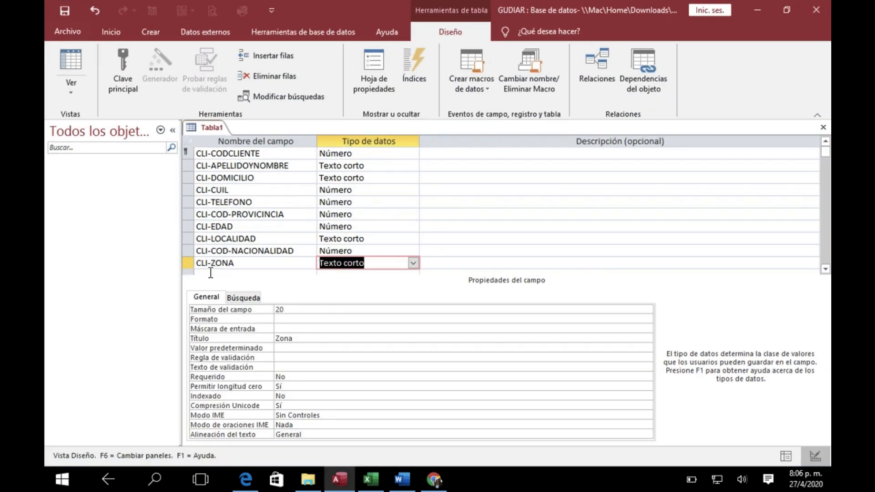
Add a field named CLI-FOTO below CLI-ZONA and give it the data type Datos adjuntos
{"action": "left_click", "coordinate": [211, 272]}
{"action": "type", "text": "cli"}
{"action": "key", "text": "BackSpace"}
{"action": "key", "text": "BackSpace"}
{"action": "key", "text": "Caps_Lock"}
{"action": "type", "text": "CLI"}
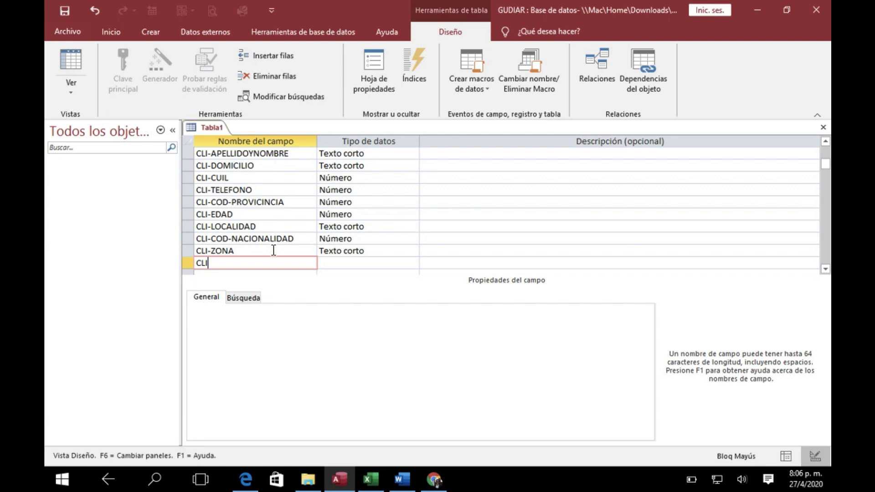
{"action": "type", "text": "-FOTO"}
{"action": "key", "text": "BackSpace"}
{"action": "type", "text": "O"}
{"action": "left_click", "coordinate": [337, 259]}
{"action": "left_click", "coordinate": [413, 263]}
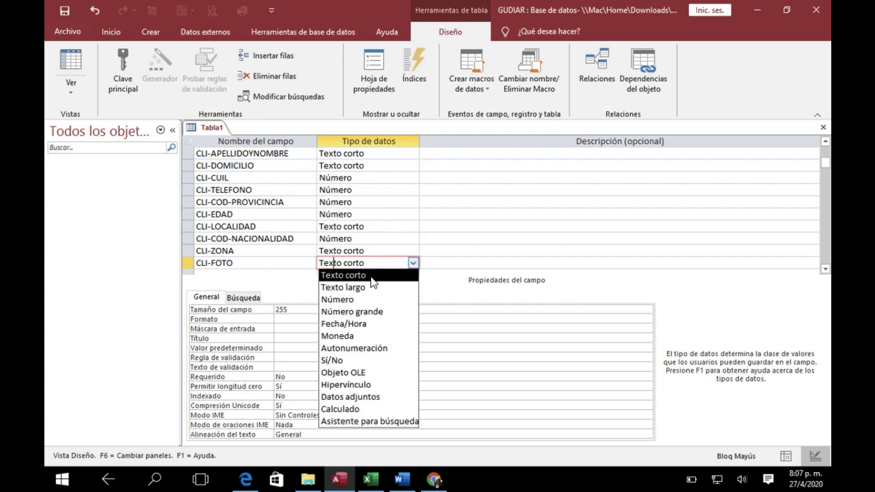
{"action": "left_click", "coordinate": [346, 396]}
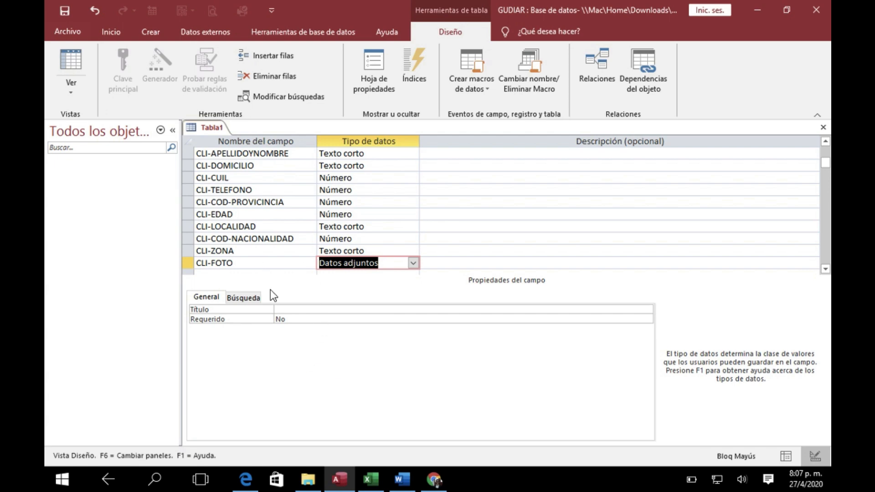
Switch to the Excel design, check the CLI-ESTADO-ACTIVO row and its data type, and return to Access
{"action": "mouse_move", "coordinate": [435, 484]}
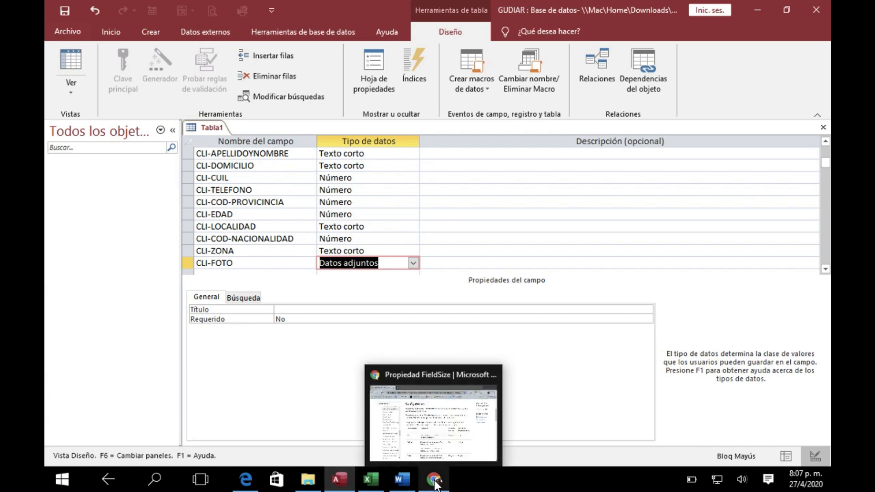
{"action": "left_click", "coordinate": [368, 481]}
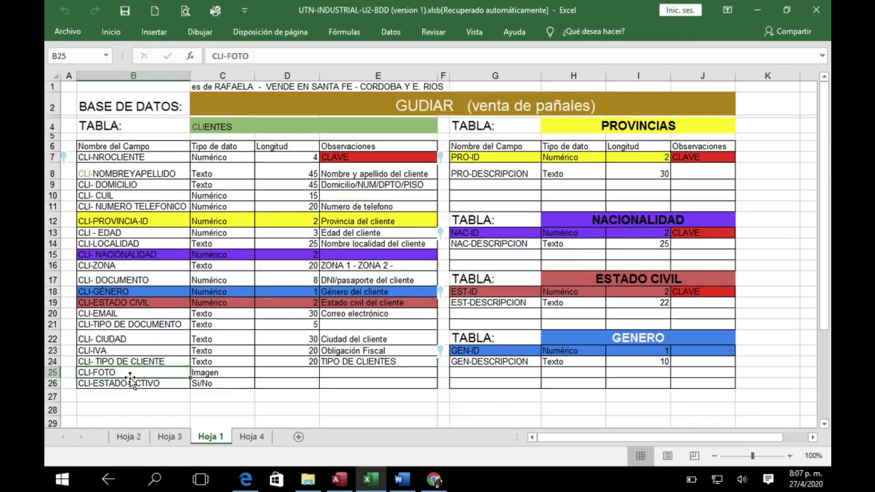
{"action": "left_click", "coordinate": [109, 383]}
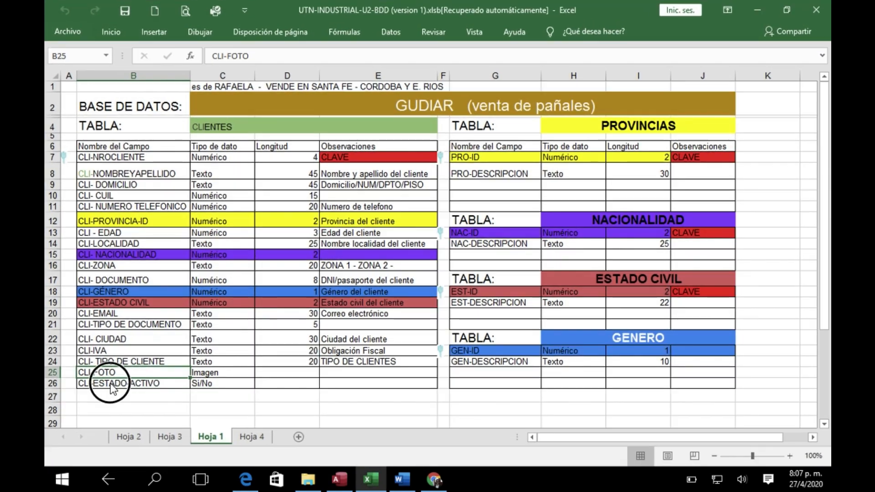
{"action": "left_click", "coordinate": [222, 384]}
{"action": "left_click", "coordinate": [340, 479]}
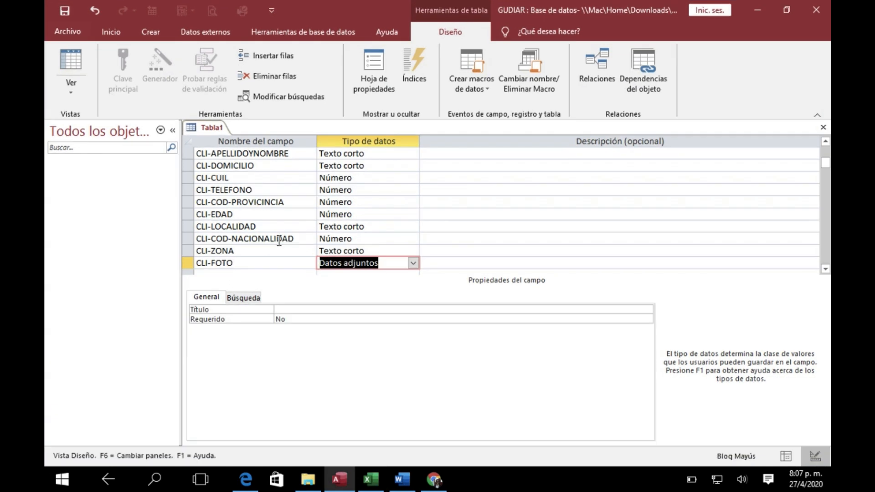
Add a field named CLI-ESTADO below CLI-FOTO
{"action": "left_click", "coordinate": [822, 268]}
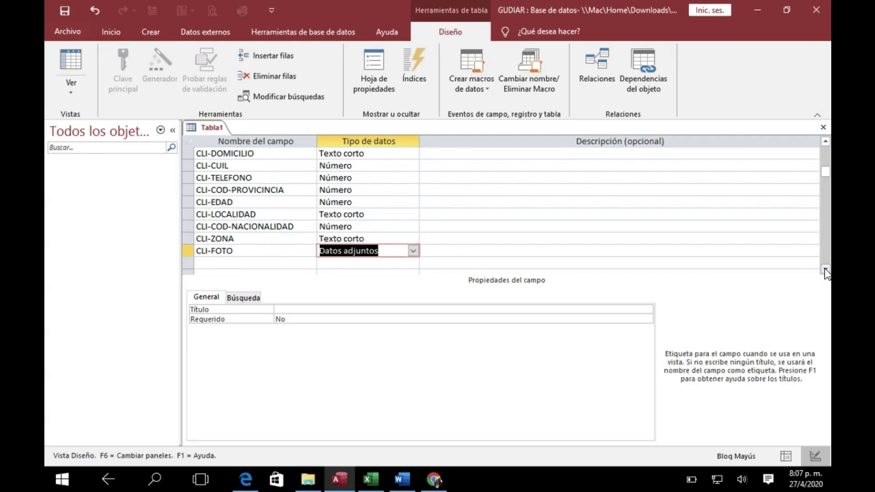
{"action": "left_click", "coordinate": [270, 263]}
{"action": "type", "text": "cli"}
{"action": "key", "text": "BackSpace"}
{"action": "key", "text": "BackSpace"}
{"action": "key", "text": "BackSpace"}
{"action": "key", "text": "Caps_Lock"}
{"action": "type", "text": "cli"}
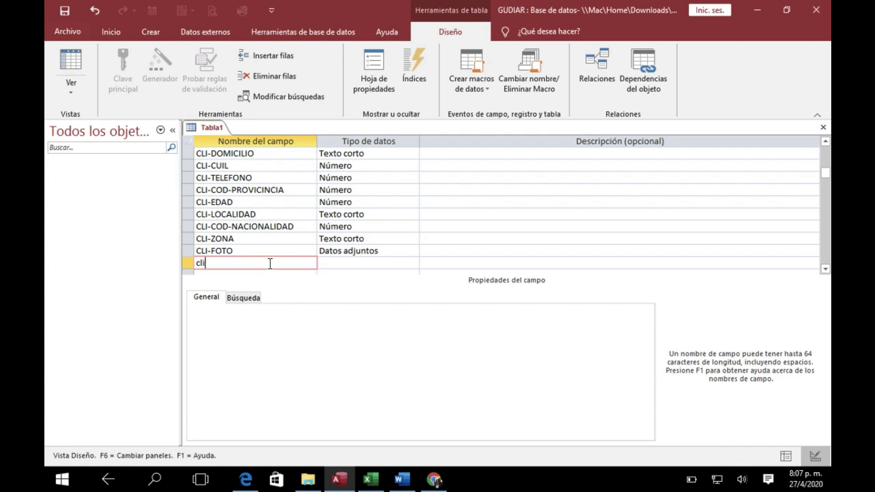
{"action": "key", "text": "BackSpace"}
{"action": "key", "text": "BackSpace"}
{"action": "key", "text": "Caps_Lock"}
{"action": "type", "text": "CLI-ESTADO"}
Give the CLI-ESTADO field the data type Sí/No
{"action": "left_click", "coordinate": [405, 265]}
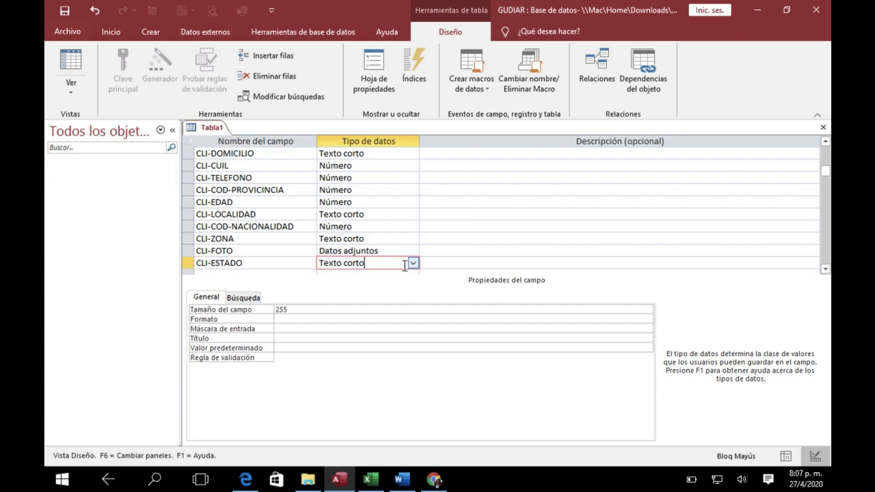
{"action": "left_click", "coordinate": [413, 263]}
{"action": "left_click", "coordinate": [366, 359]}
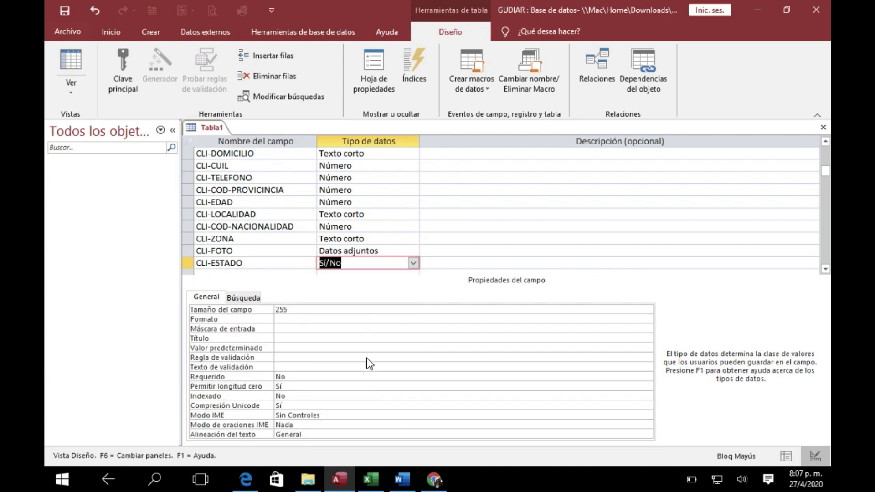
Set the Título of the CLI-ESTADO field to "No activo"
{"action": "left_click", "coordinate": [307, 319]}
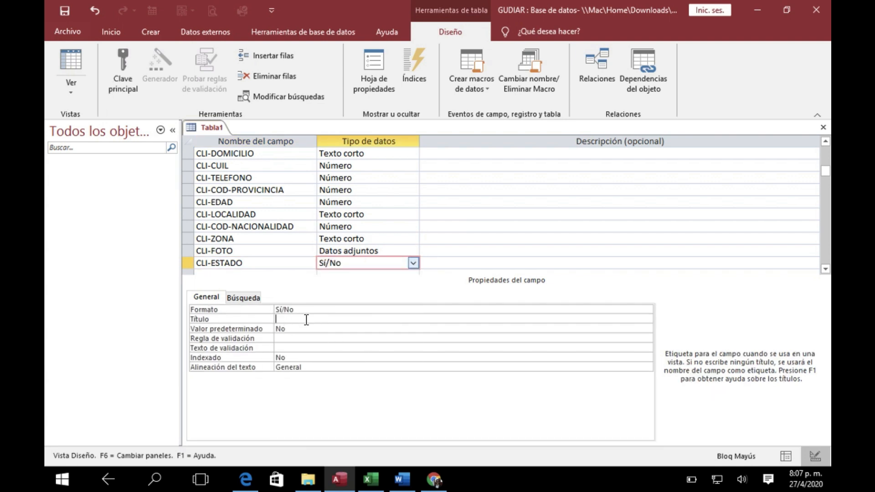
{"action": "key", "text": "Caps_Lock"}
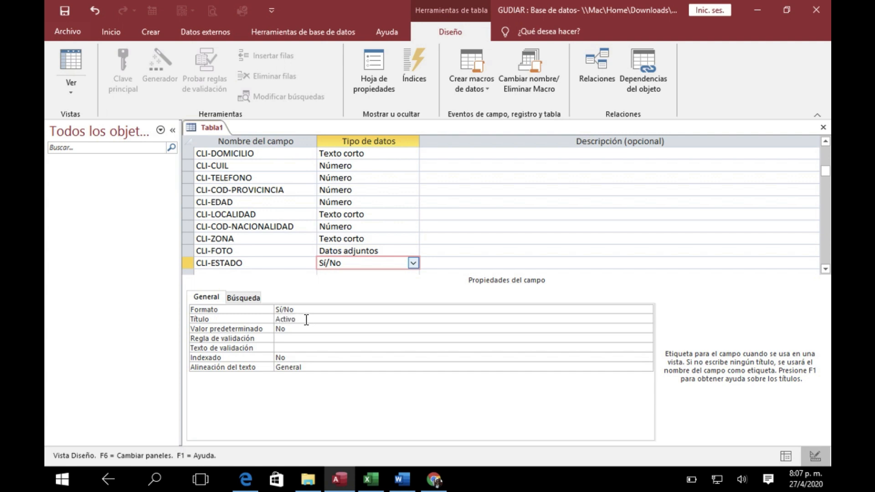
{"action": "left_click", "coordinate": [286, 318]}
{"action": "key", "text": "BackSpace"}
{"action": "key", "text": "BackSpace"}
{"action": "type", "text": "No actico"}
Enter the description "Cuando NO ESTA ACTIVO se marca con la Tilde" for the CLI-ESTADO field
{"action": "left_click", "coordinate": [433, 262]}
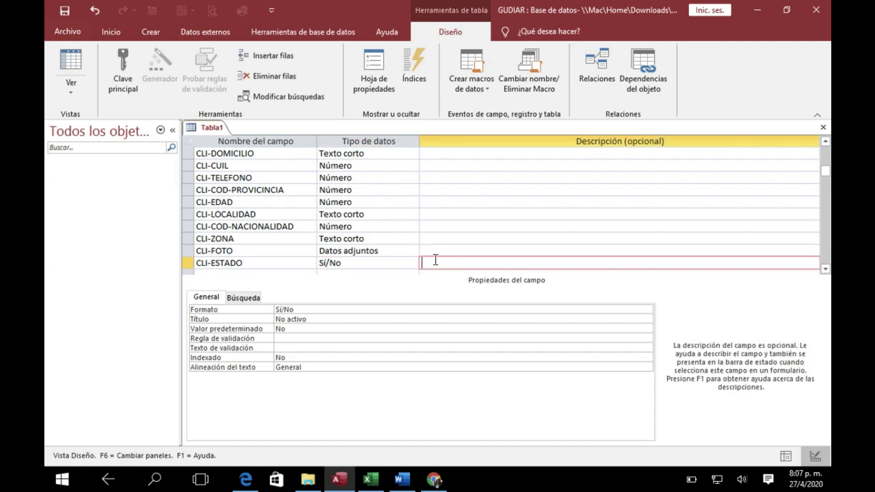
{"action": "type", "text": "Cuando no"}
{"action": "key", "text": "BackSpace"}
{"action": "key", "text": "Caps_Lock"}
{"action": "type", "text": "NO ESTA ACTIVO"}
{"action": "key", "text": "Caps_Lock"}
{"action": "type", "text": "se tilas"}
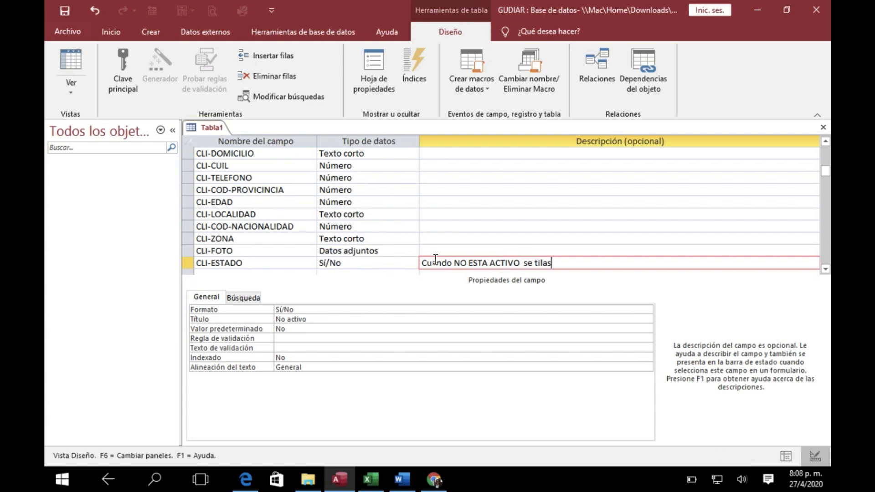
{"action": "type", "text": "da"}
{"action": "key", "text": "BackSpace"}
{"action": "key", "text": "BackSpace"}
{"action": "key", "text": "BackSpace"}
{"action": "key", "text": "BackSpace"}
{"action": "key", "text": "BackSpace"}
{"action": "key", "text": "BackSpace"}
{"action": "key", "text": "BackSpace"}
{"action": "type", "text": "se marca con la Tilde"}
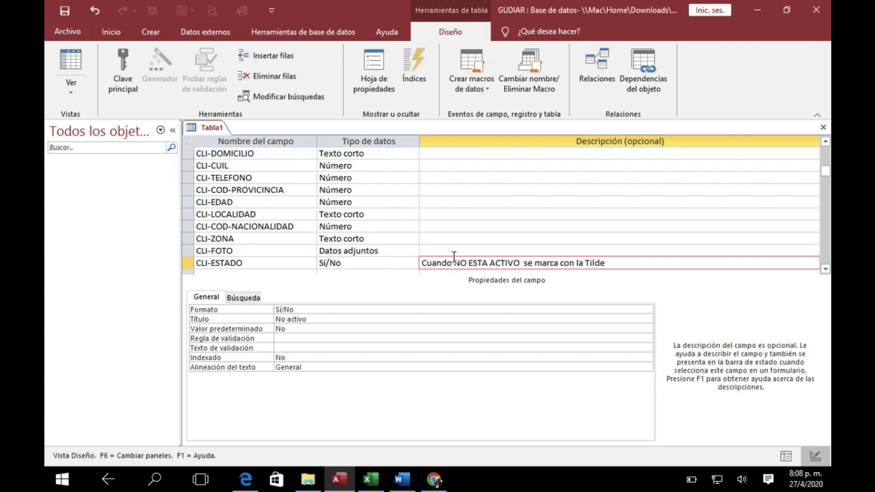
{"action": "left_click", "coordinate": [372, 211]}
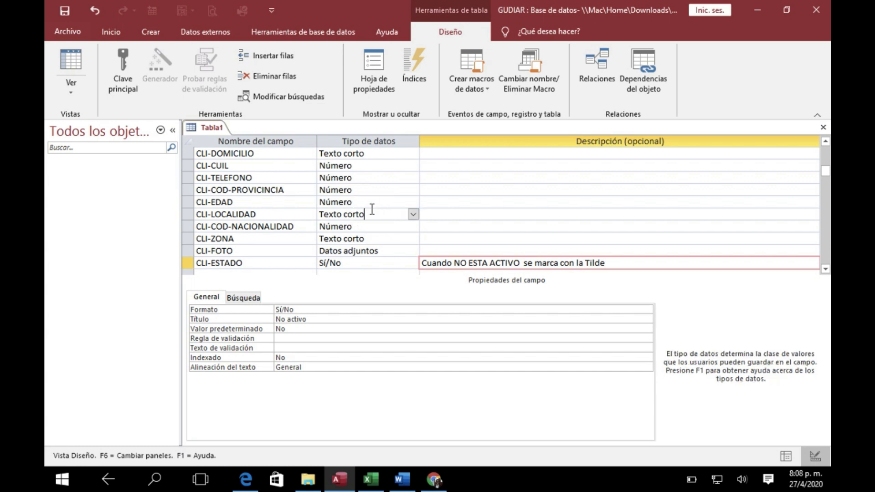
{"action": "left_click", "coordinate": [384, 177]}
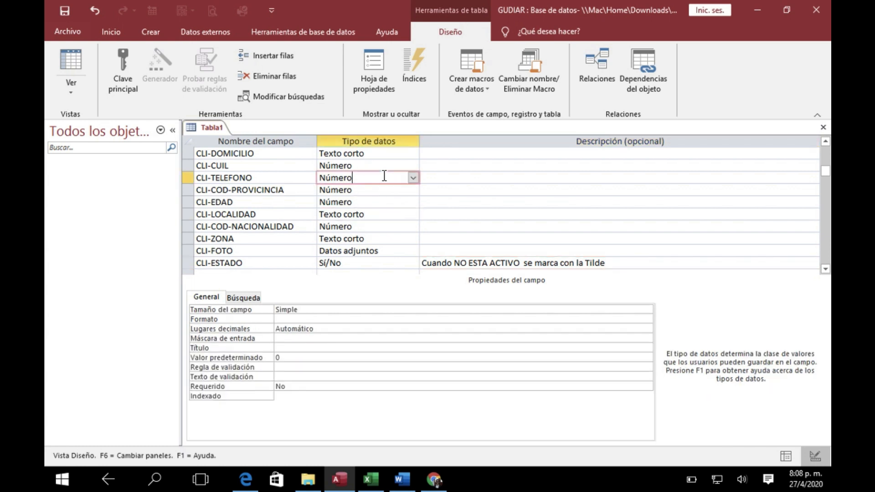
Save the table under the name CLIENTE
{"action": "left_click", "coordinate": [65, 11]}
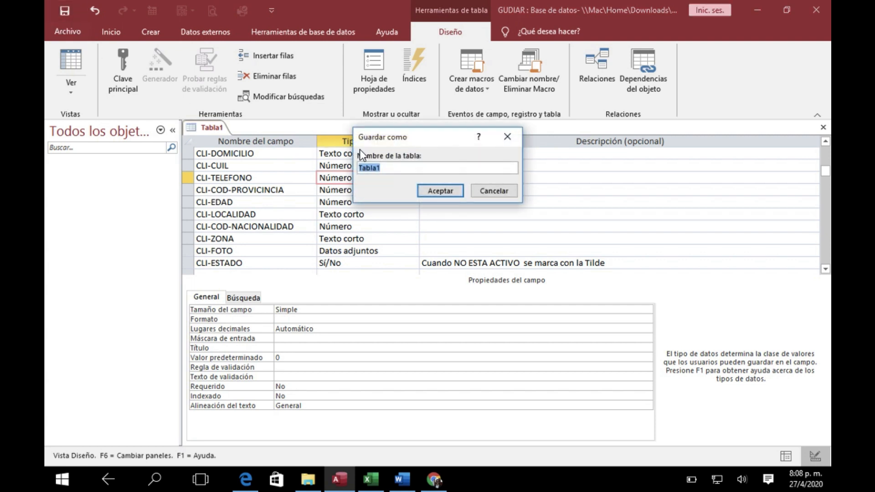
{"action": "key", "text": "Caps_Lock"}
{"action": "type", "text": "CLIENTE"}
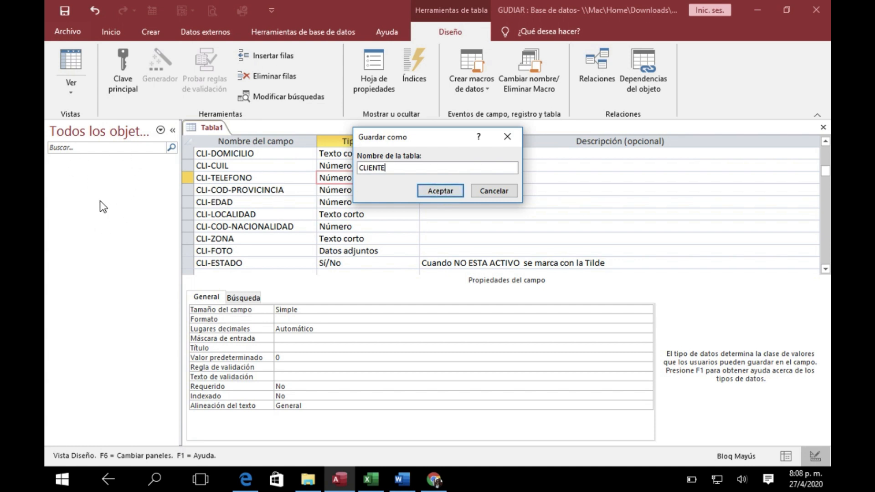
{"action": "left_click", "coordinate": [429, 191]}
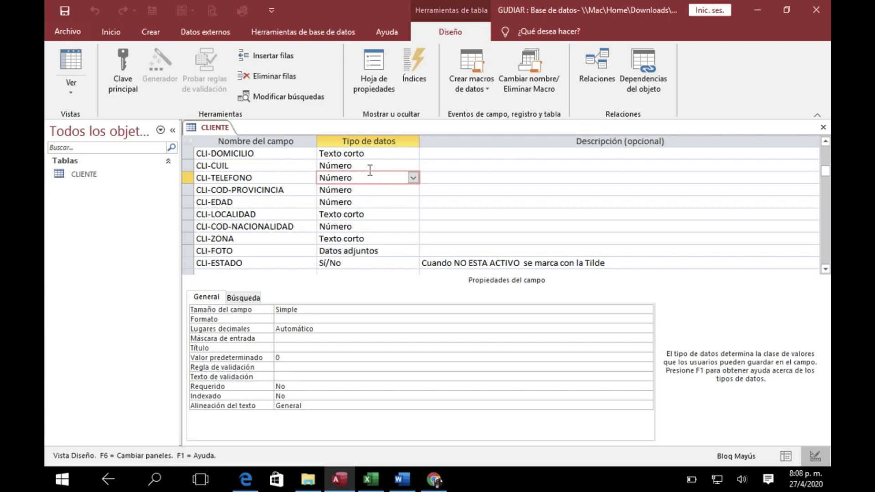
Remove the primary key from the CLI-CODCLIENTE field and assign it to that field again
{"action": "scroll", "coordinate": [359, 144], "scroll_direction": "up", "scroll_amount": 1}
{"action": "left_click", "coordinate": [361, 155]}
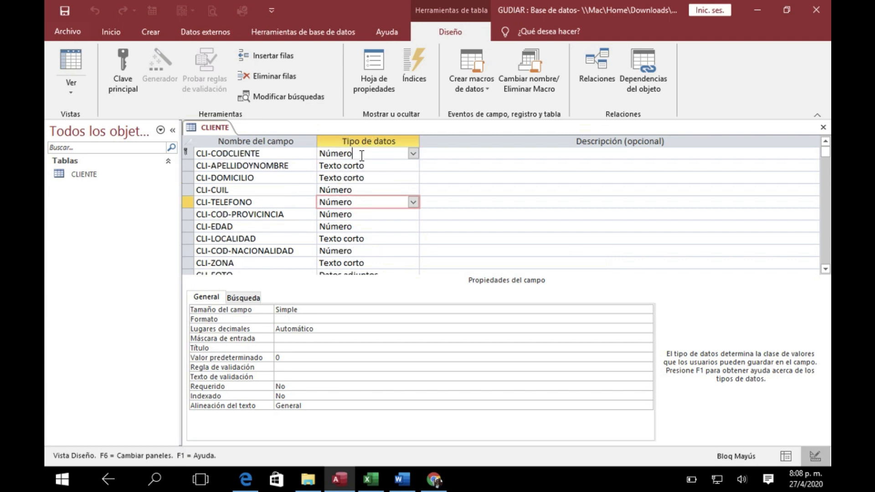
{"action": "key", "text": "Down"}
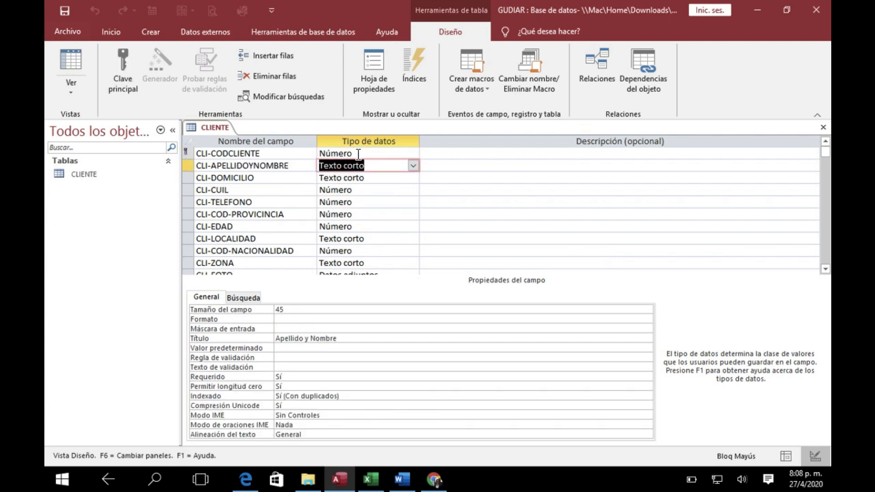
{"action": "left_click", "coordinate": [358, 155]}
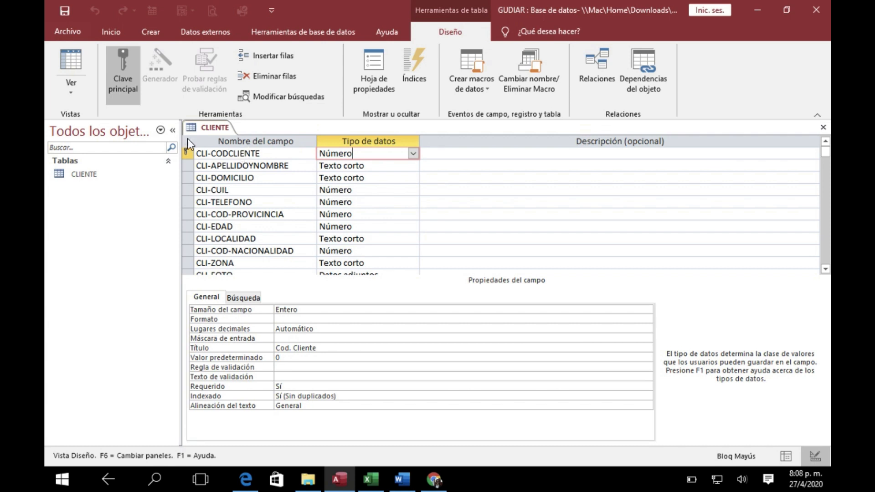
{"action": "left_click", "coordinate": [127, 67]}
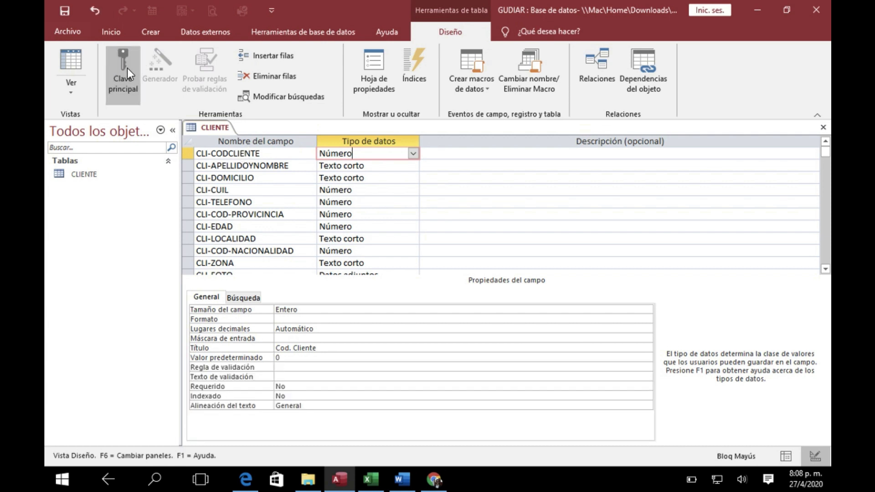
{"action": "left_click", "coordinate": [234, 153]}
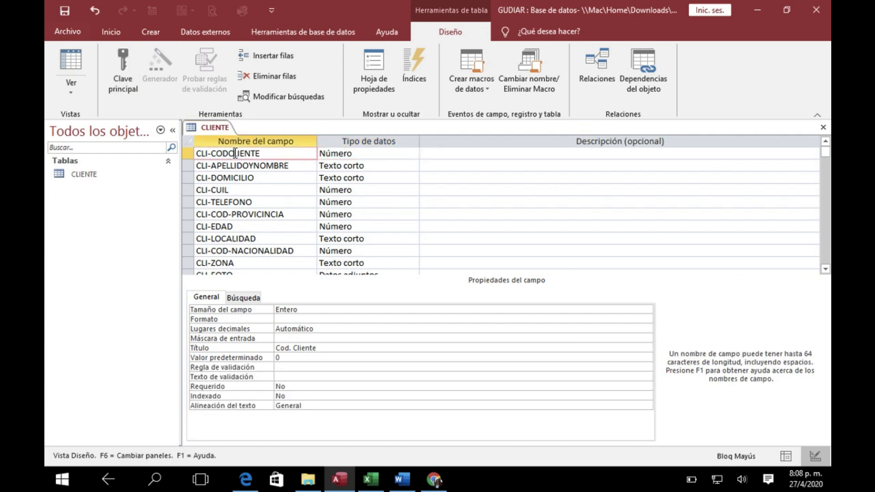
{"action": "left_click", "coordinate": [122, 62]}
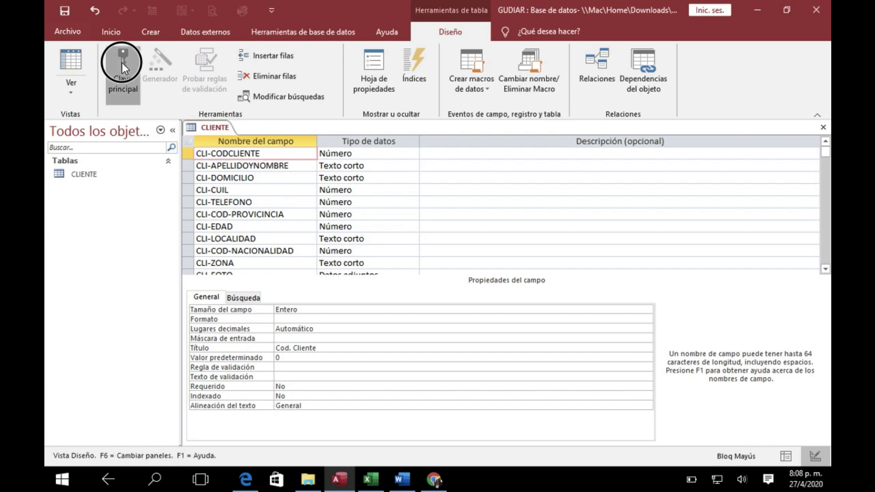
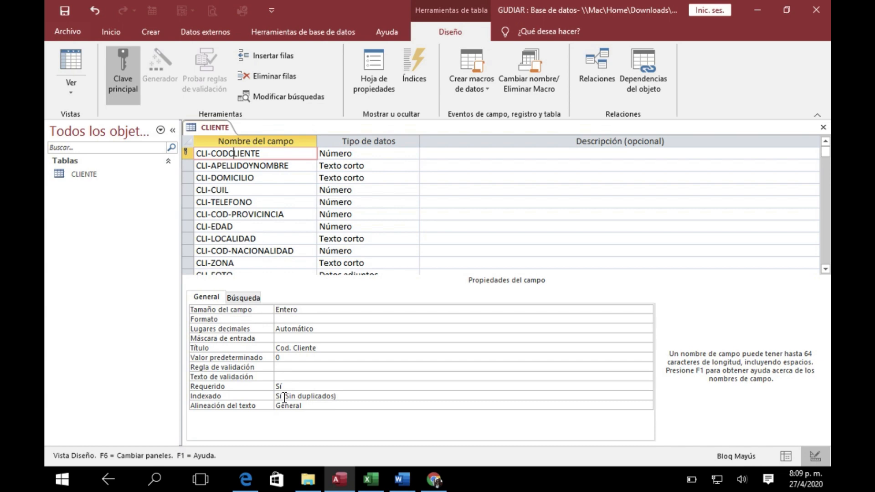
Check the PRO-ID and NAC-ID key fields in the Excel design, and close the CLIENTE table in Access, saving its design changes
{"action": "left_click", "coordinate": [370, 479]}
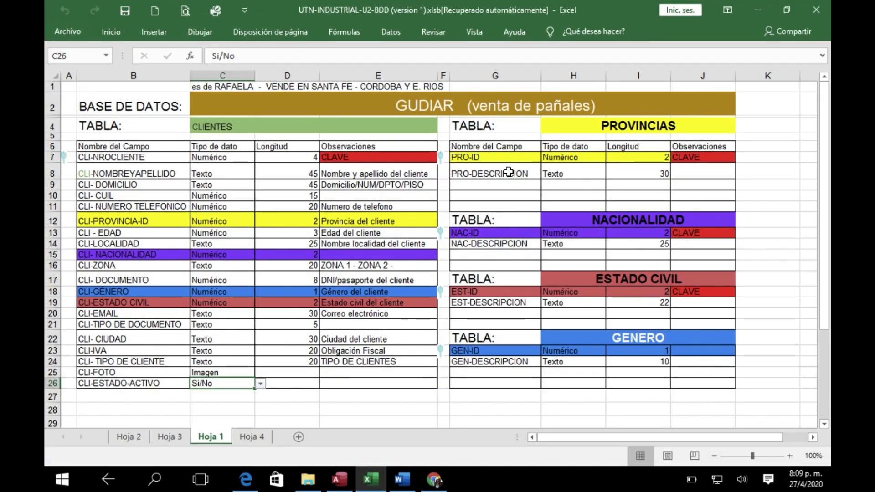
{"action": "left_click", "coordinate": [496, 158]}
{"action": "left_click", "coordinate": [497, 232]}
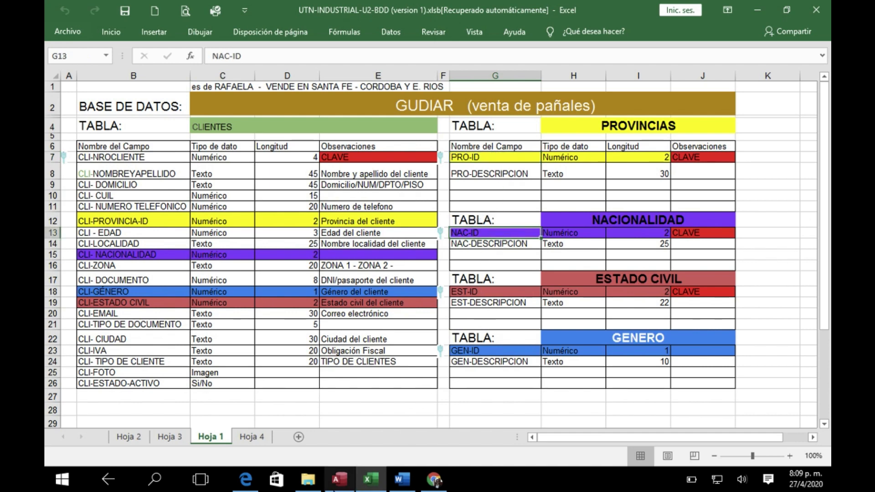
{"action": "left_click", "coordinate": [348, 482]}
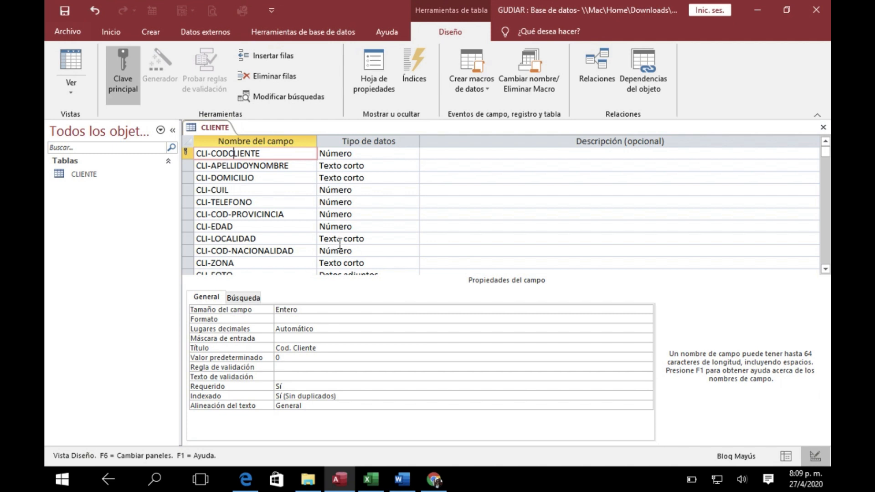
{"action": "left_click", "coordinate": [823, 128]}
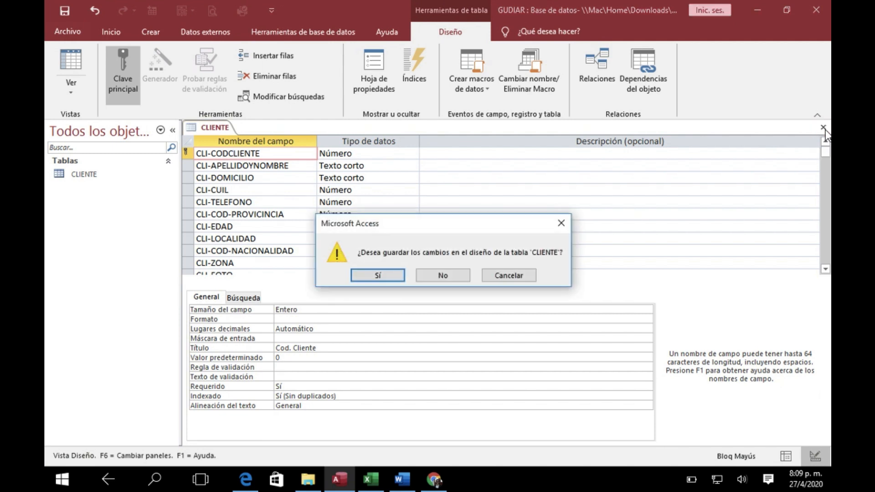
{"action": "left_click", "coordinate": [390, 276]}
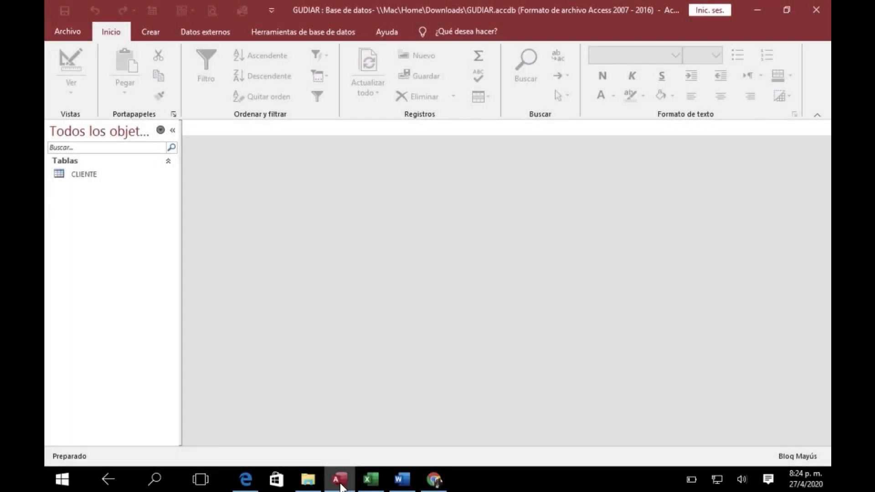
Check the PROVINCIAS table in the Excel design and create a new blank table in design view in Access
{"action": "mouse_move", "coordinate": [339, 485]}
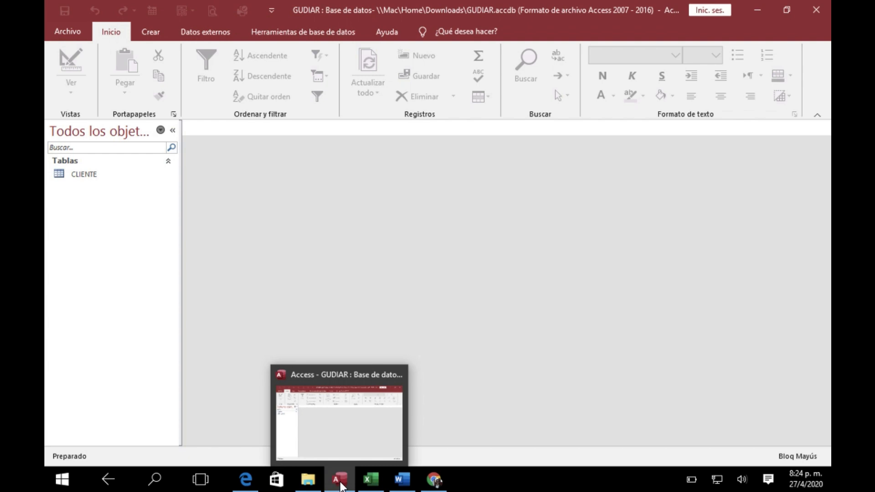
{"action": "left_click", "coordinate": [371, 480]}
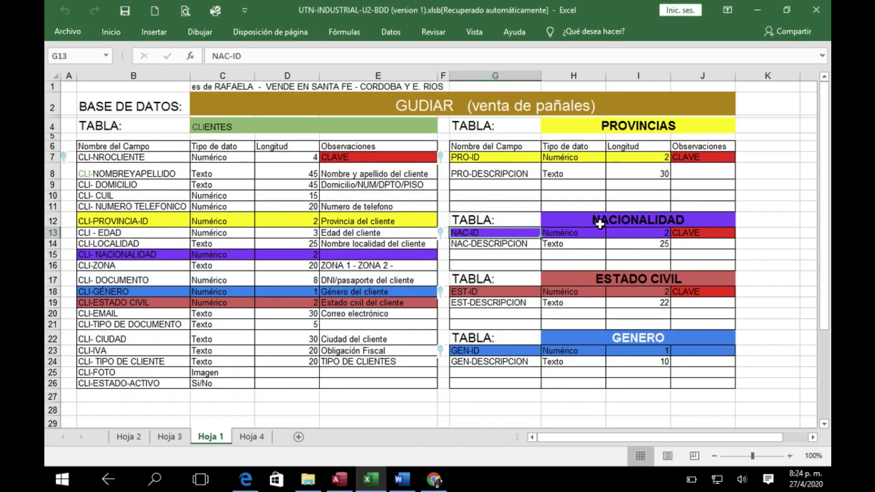
{"action": "left_click", "coordinate": [599, 221]}
{"action": "left_click", "coordinate": [610, 128]}
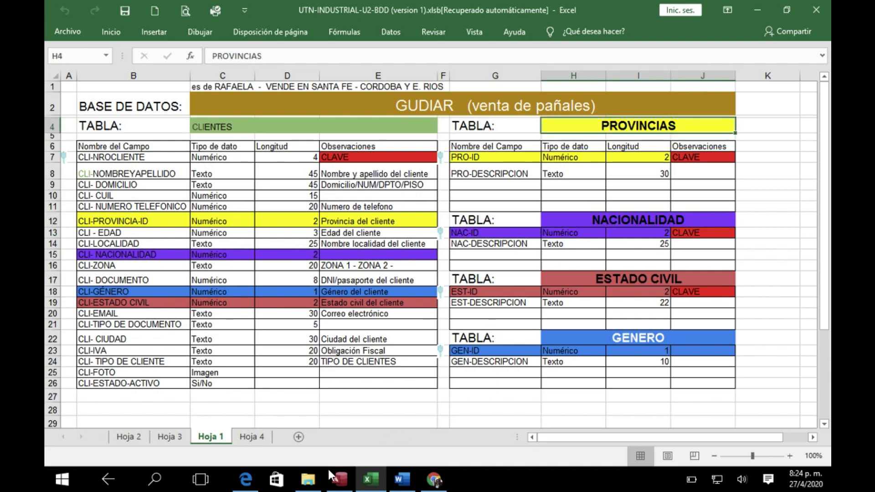
{"action": "left_click", "coordinate": [344, 481]}
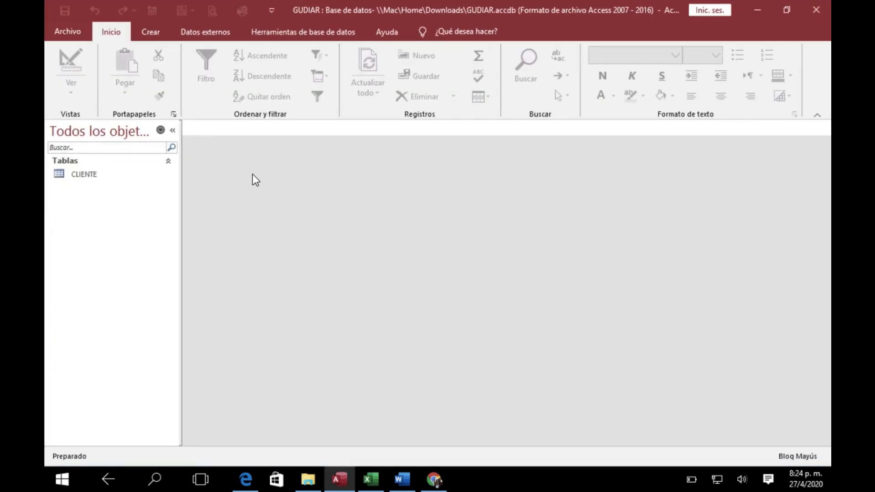
{"action": "left_click", "coordinate": [154, 31]}
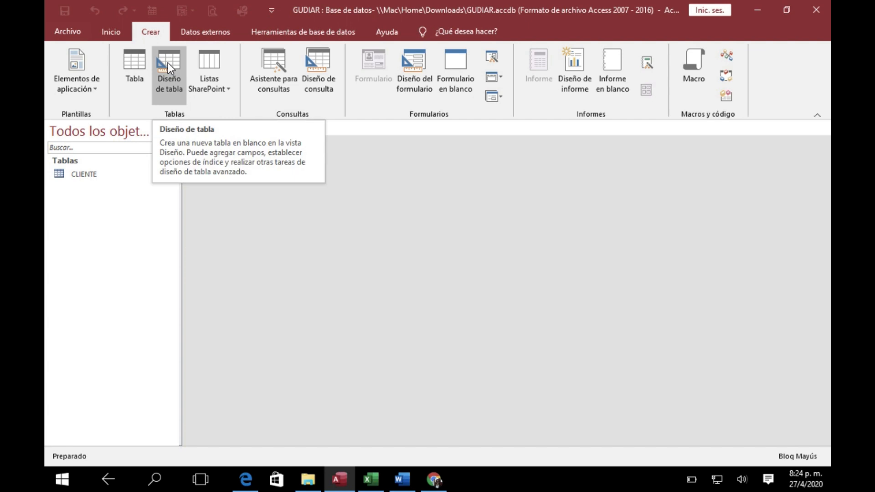
{"action": "left_click", "coordinate": [167, 63]}
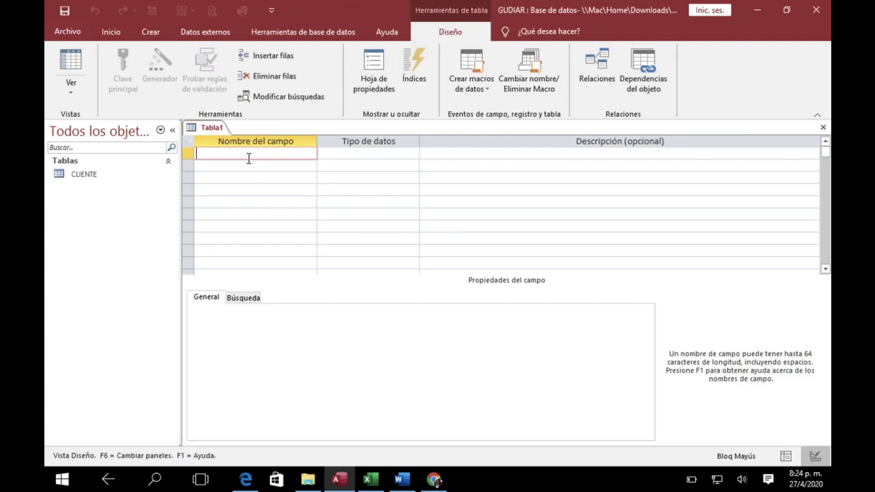
Add a first field named PRO-COD-PROVINCIA with the data type Número
{"action": "type", "text": "PRO-COD-PROVINCIA"}
{"action": "left_click", "coordinate": [328, 153]}
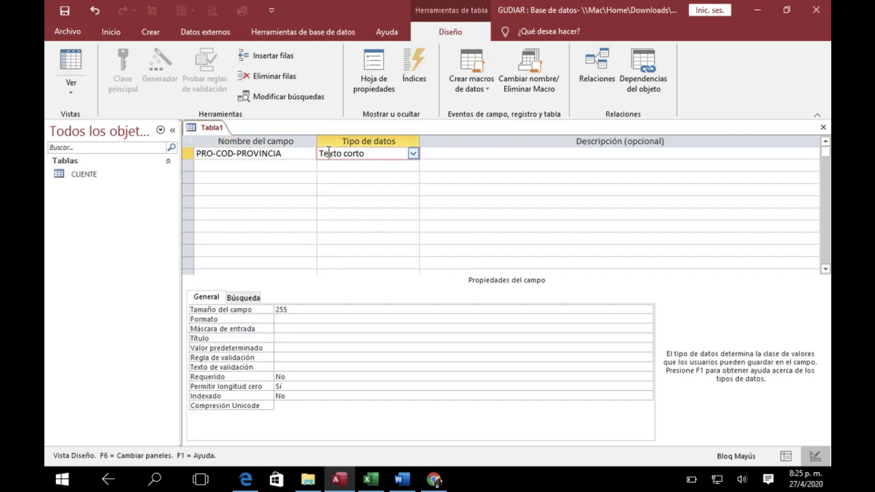
{"action": "left_click", "coordinate": [413, 153]}
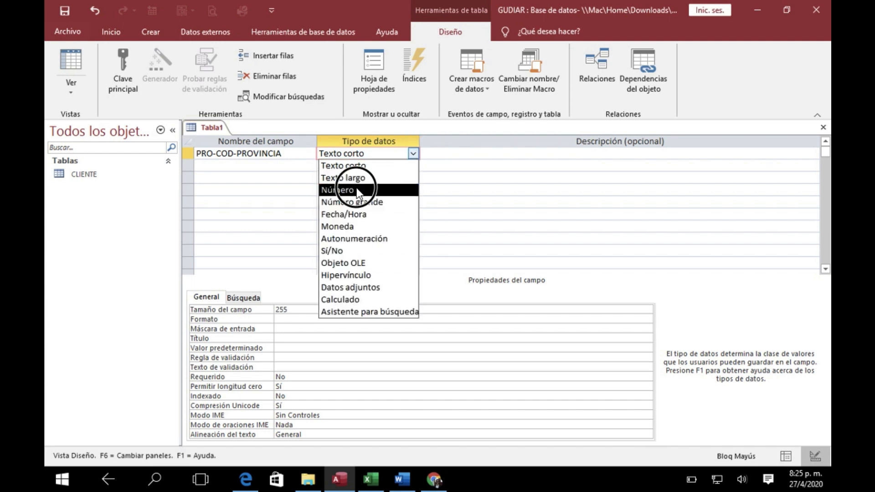
{"action": "left_click", "coordinate": [356, 190]}
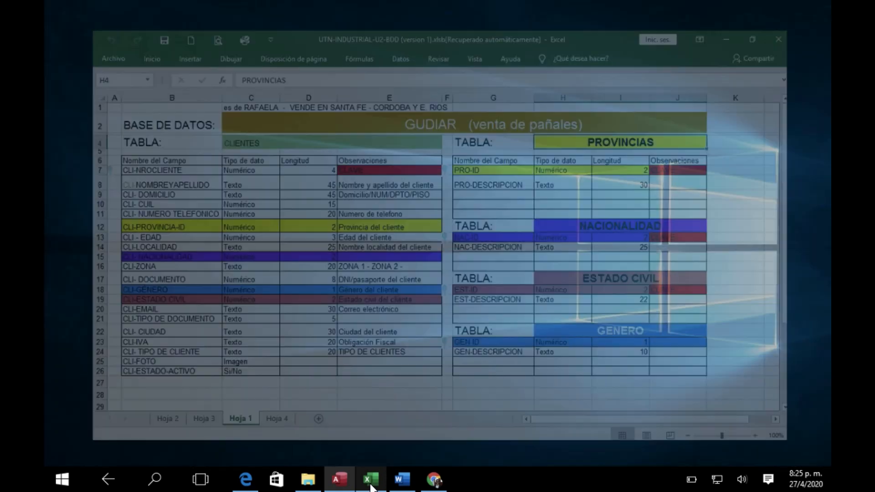
Switch to the Excel design and set the Longitud of CLI-PROVINCIA-ID in the CLIENTES table to "byte"
{"action": "left_click", "coordinate": [369, 460]}
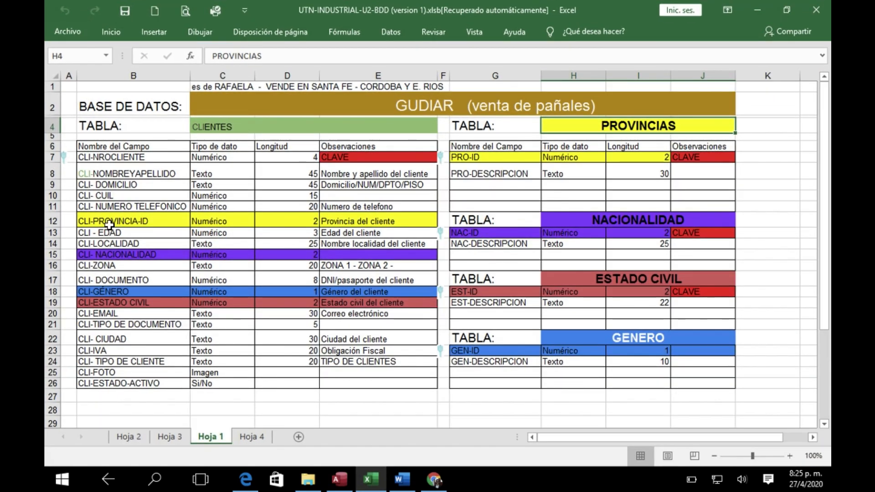
{"action": "left_click", "coordinate": [209, 228]}
{"action": "left_click", "coordinate": [285, 219]}
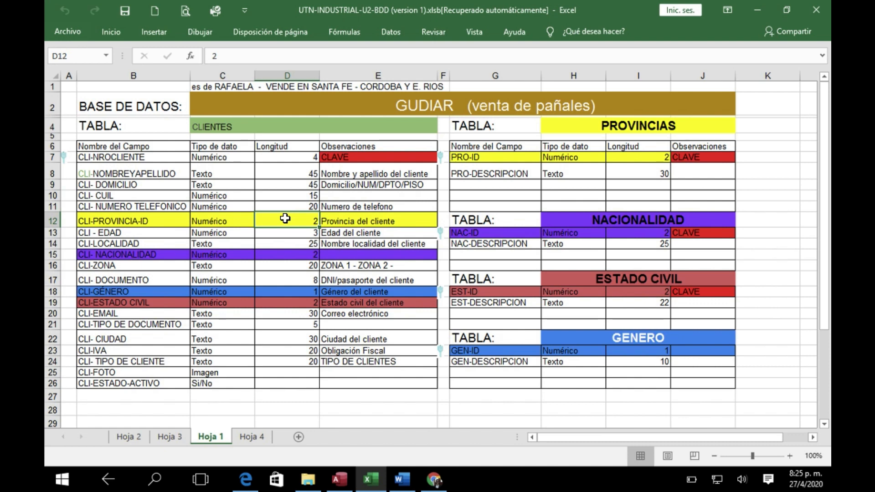
{"action": "type", "text": "byte"}
{"action": "key", "text": "Return"}
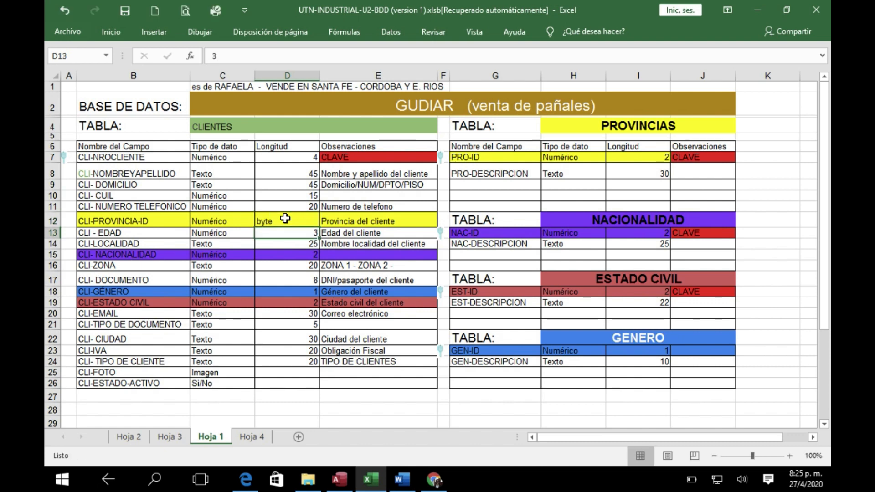
Set the Longitud of PRO-ID in the PROVINCIAS table to "byte"
{"action": "left_click", "coordinate": [630, 159]}
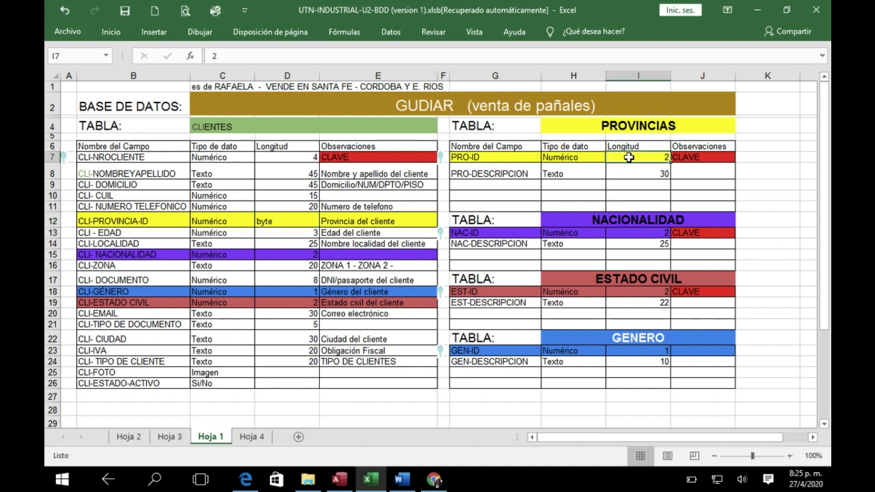
{"action": "type", "text": "bute"}
{"action": "key", "text": "Return"}
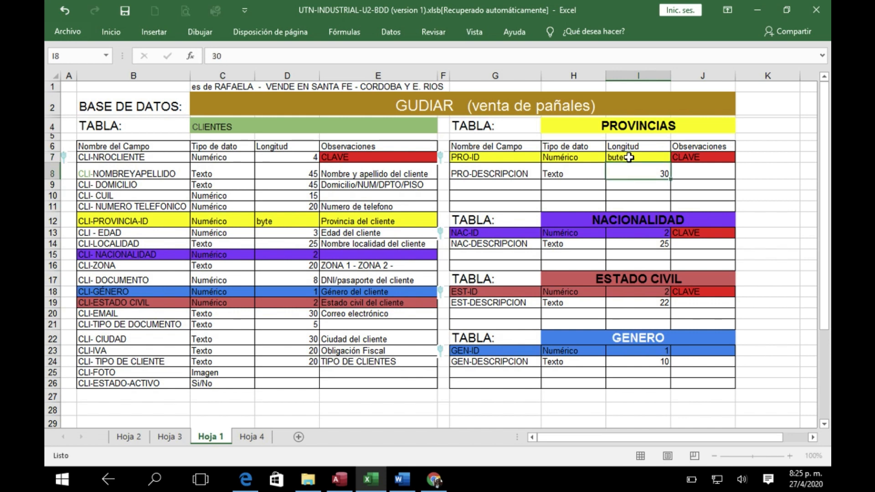
{"action": "left_click", "coordinate": [629, 157]}
{"action": "type", "text": "byte"}
{"action": "key", "text": "Return"}
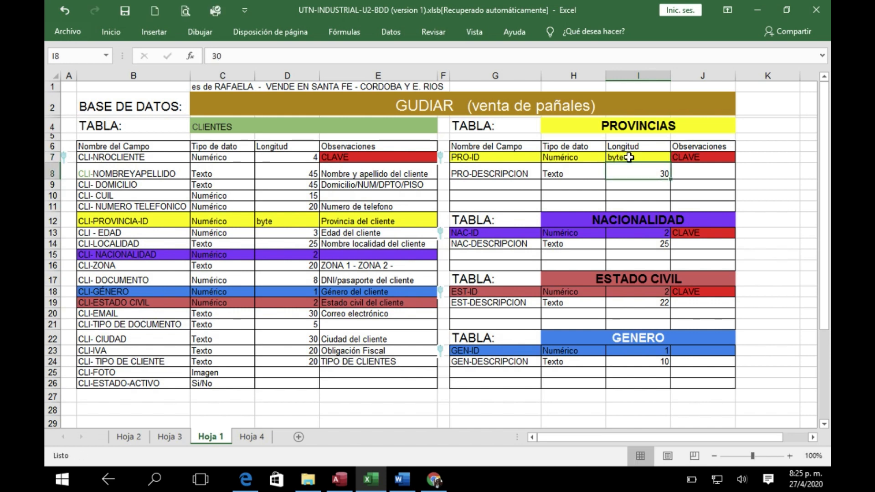
{"action": "left_click", "coordinate": [628, 158]}
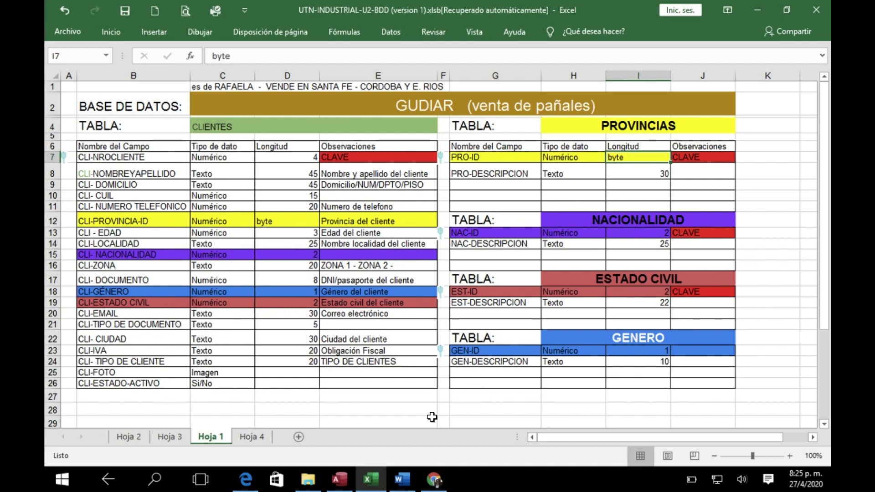
Return to Access and set the Tamaño del campo of PRO-COD-PROVINCIA to Byte
{"action": "left_click", "coordinate": [339, 479]}
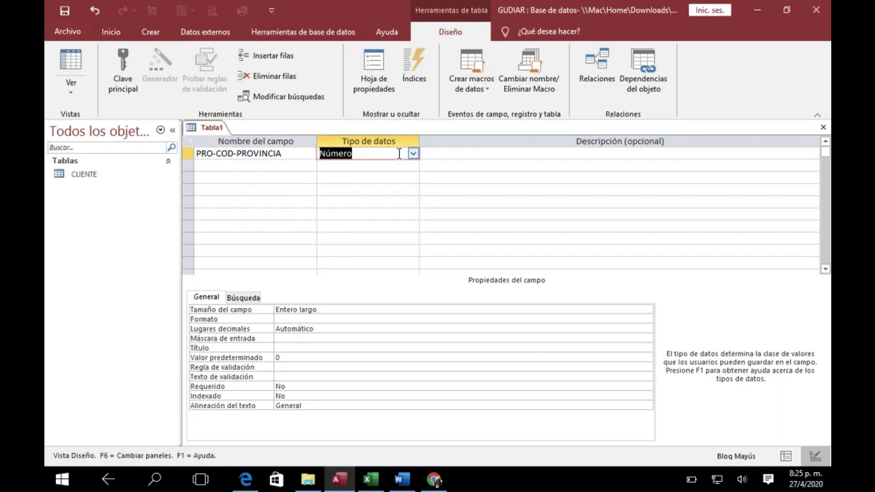
{"action": "left_click", "coordinate": [324, 315]}
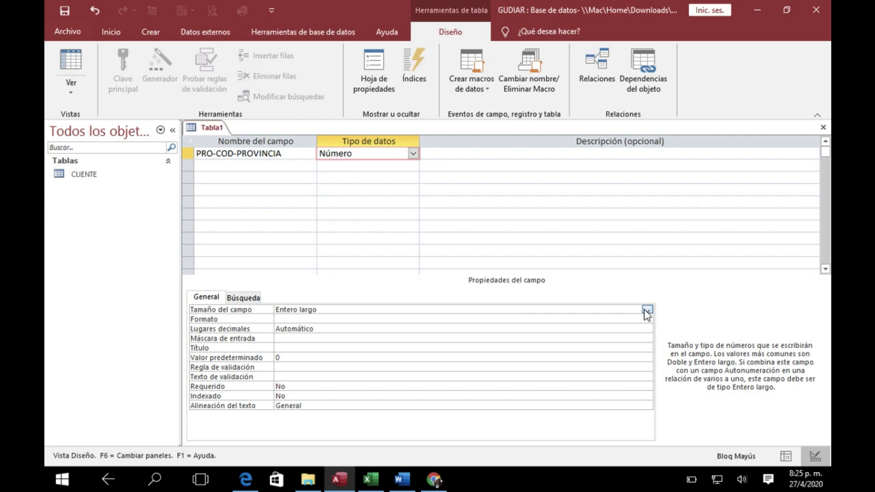
{"action": "left_click", "coordinate": [647, 310]}
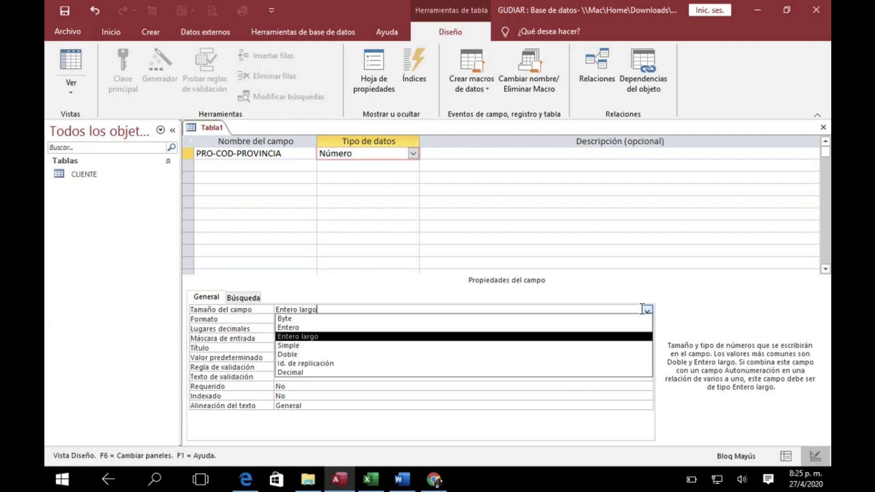
{"action": "left_click", "coordinate": [337, 318]}
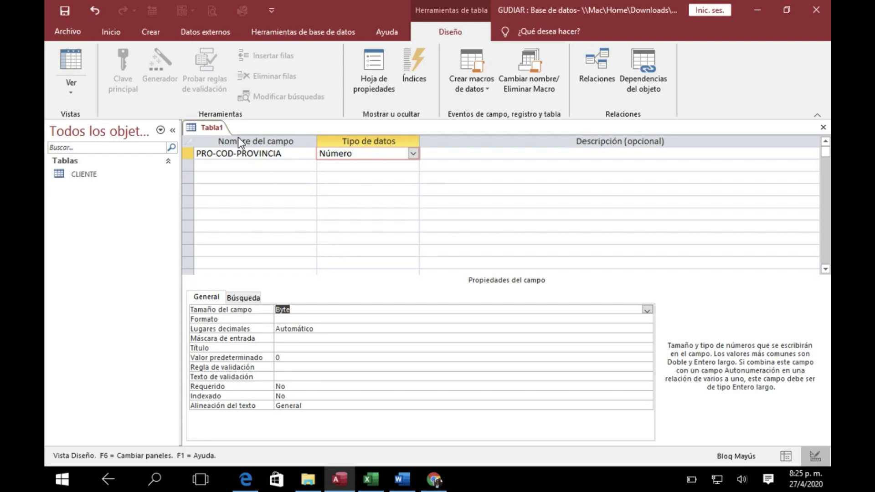
Make the PRO-COD-PROVINCIA field the primary key of the new table
{"action": "left_click", "coordinate": [250, 154]}
{"action": "left_click", "coordinate": [299, 310]}
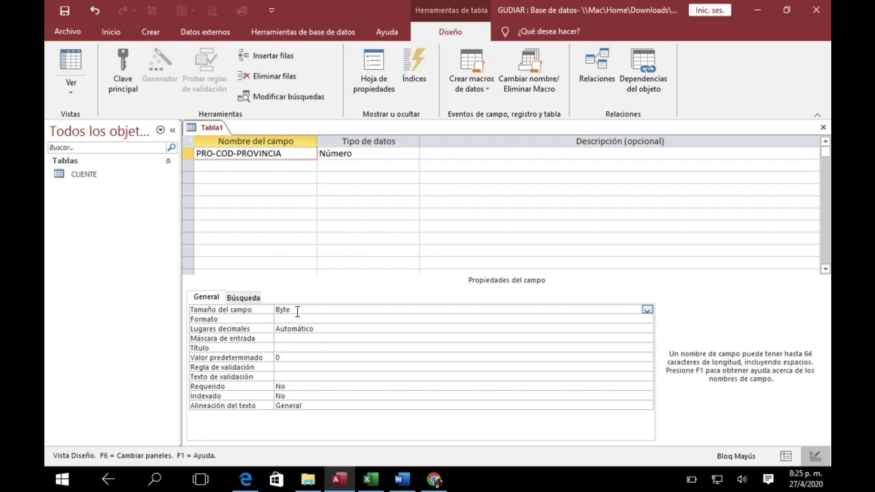
{"action": "left_click", "coordinate": [254, 154]}
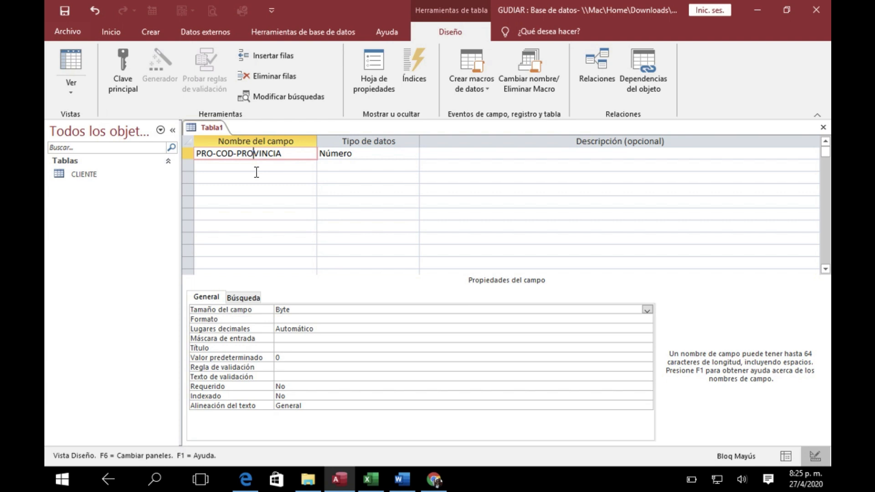
{"action": "left_click", "coordinate": [122, 75]}
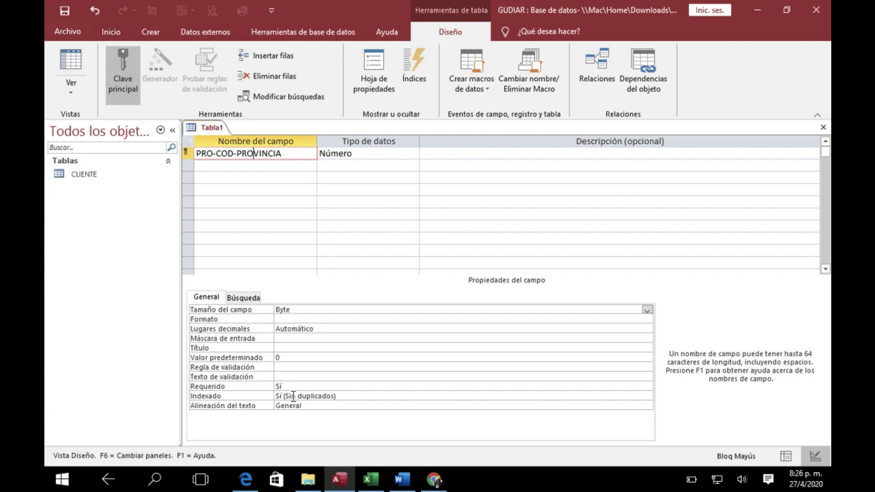
Check the PROVINCIAS fields in the Excel design and add a second field named PRO-DESCRIPCION in Access
{"action": "left_click", "coordinate": [203, 164]}
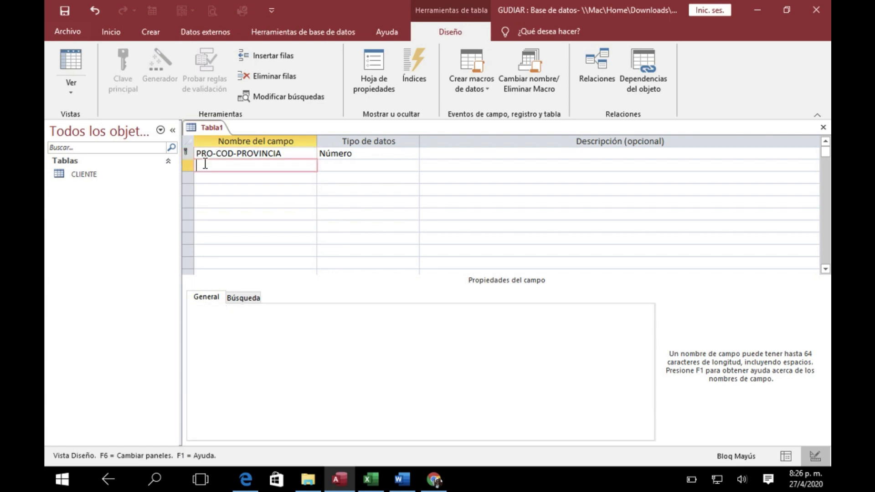
{"action": "left_click", "coordinate": [343, 482]}
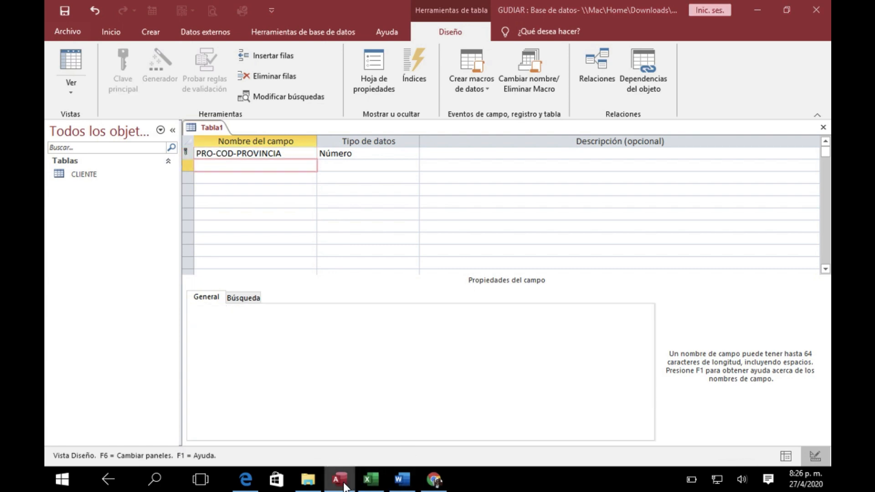
{"action": "left_click", "coordinate": [370, 480]}
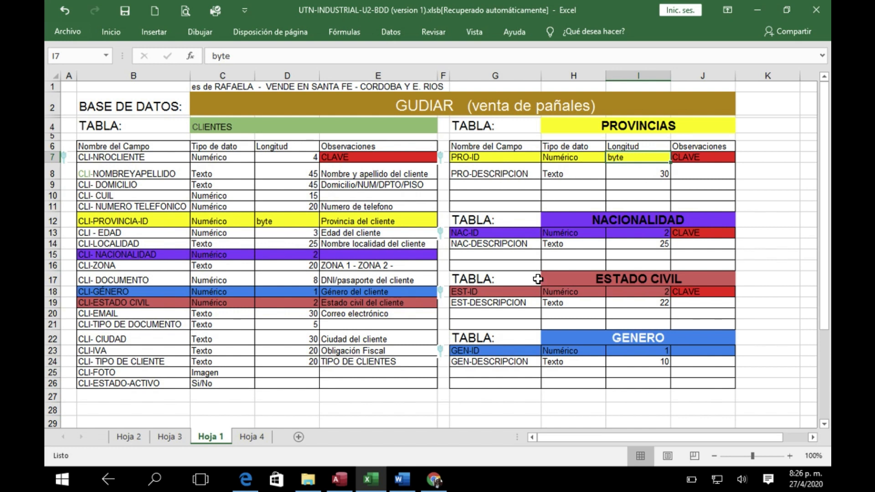
{"action": "left_click", "coordinate": [352, 487]}
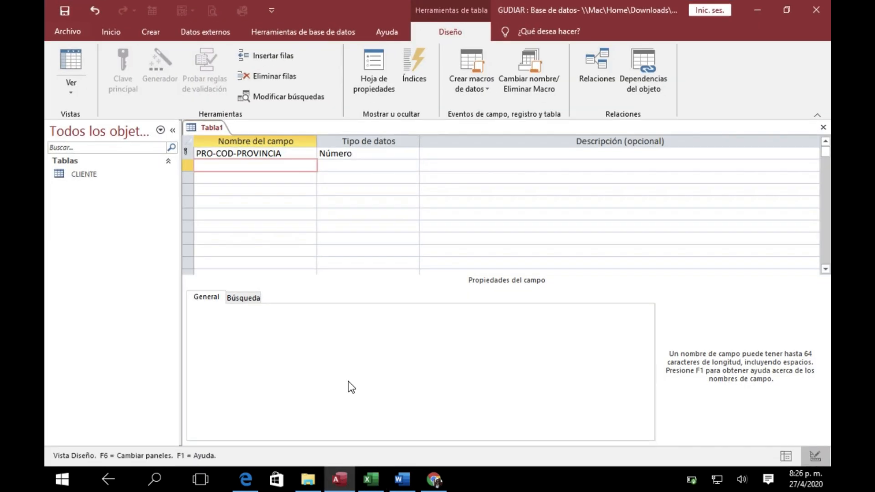
{"action": "type", "text": "pro"}
{"action": "key", "text": "BackSpace"}
{"action": "key", "text": "BackSpace"}
{"action": "key", "text": "BackSpace"}
{"action": "key", "text": "Caps_Lock"}
{"action": "type", "text": "PRO-DESCRIP"}
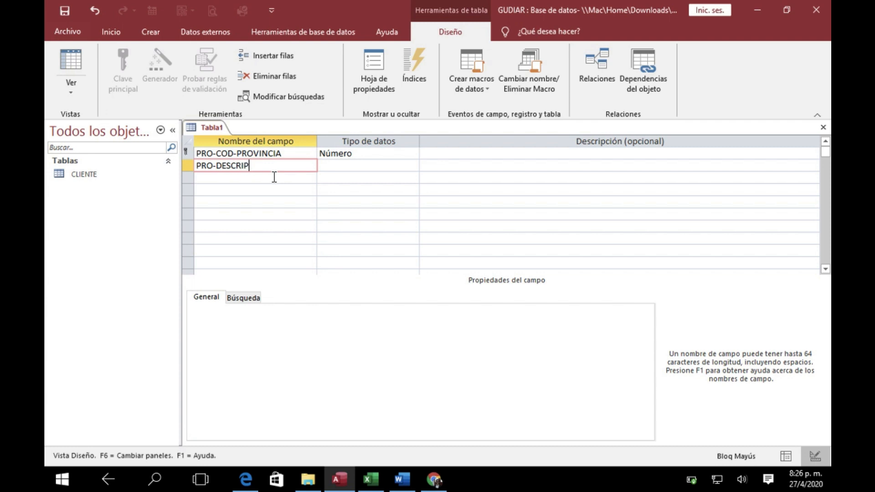
{"action": "key", "text": "BackSpace"}
{"action": "type", "text": "PCION"}
Give the PRO-DESCRIPCION field the data type Texto corto with a Tamaño del campo of 30
{"action": "left_click", "coordinate": [354, 167]}
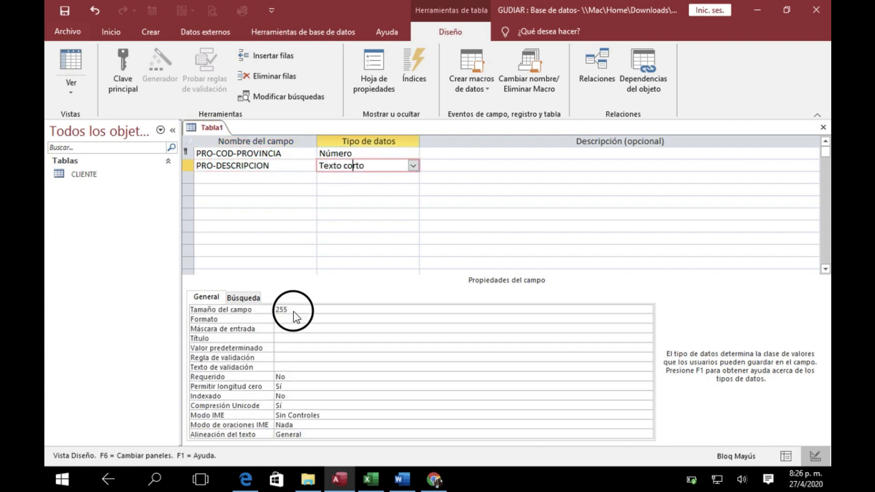
{"action": "double_click", "coordinate": [293, 311]}
{"action": "type", "text": "30"}
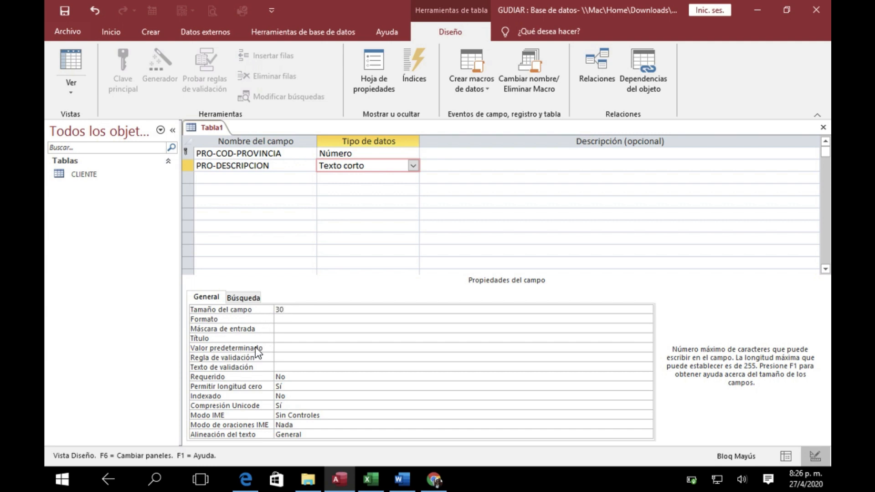
Set the Título of the PRO-DESCRIPCION field to Descripcion
{"action": "left_click", "coordinate": [289, 338]}
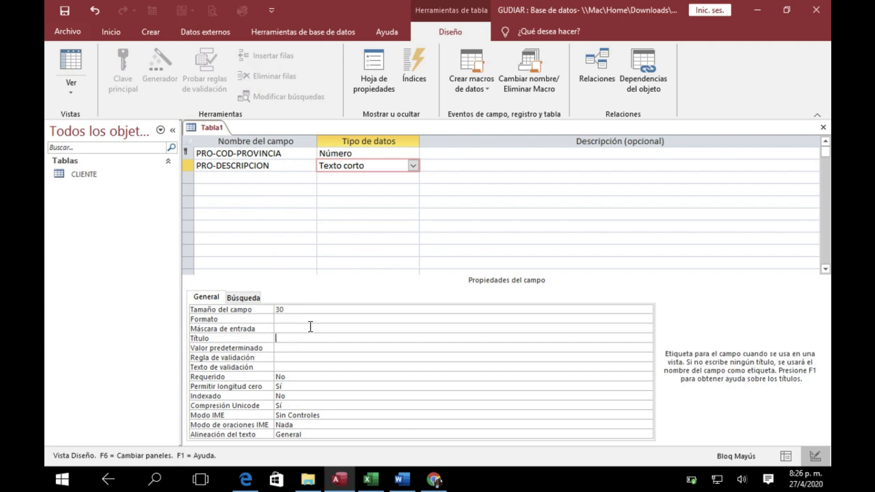
{"action": "key", "text": "Caps_Lock"}
{"action": "type", "text": "Descripcion"}
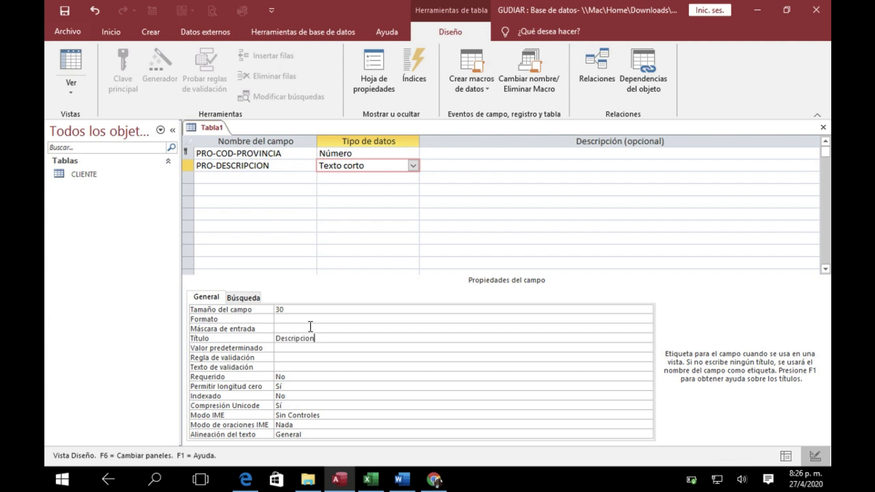
Make the PRO-DESCRIPCION field mandatory by setting its Requerido property to Sí
{"action": "left_click", "coordinate": [300, 376]}
{"action": "double_click", "coordinate": [280, 376]}
{"action": "type", "text": "si"}
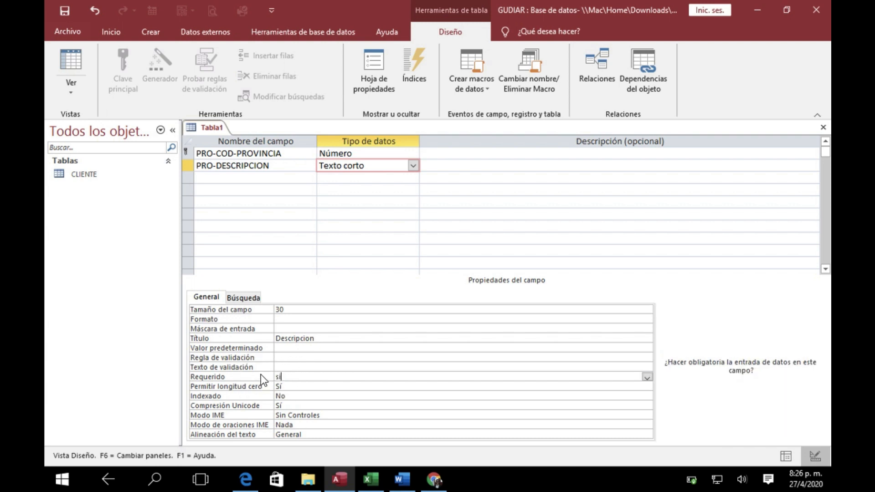
{"action": "left_click", "coordinate": [337, 405]}
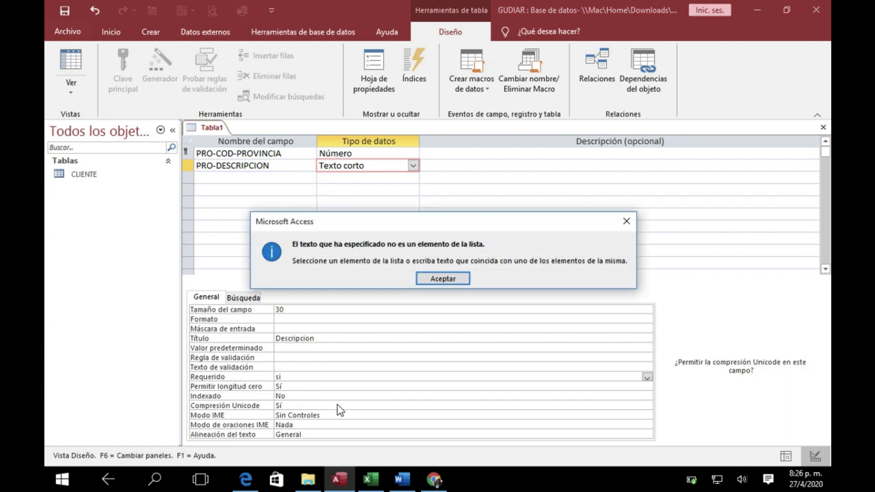
{"action": "key", "text": "Return"}
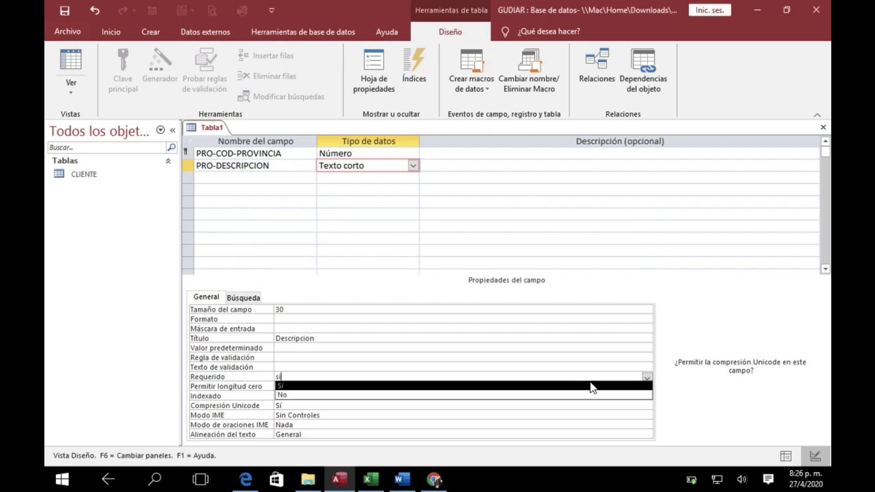
{"action": "left_click", "coordinate": [647, 376]}
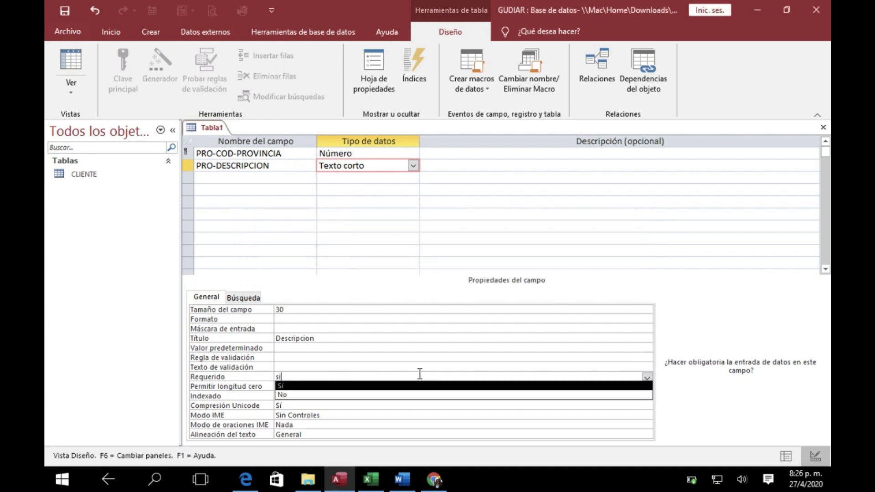
{"action": "left_click", "coordinate": [326, 386]}
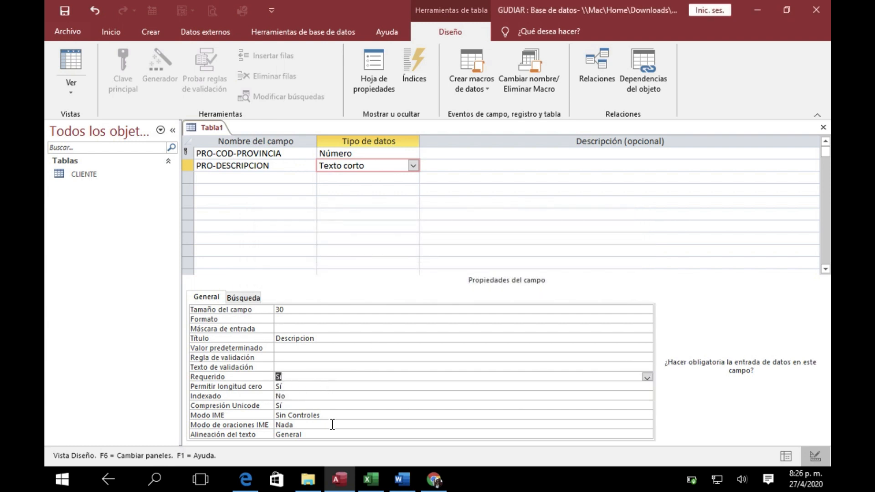
Set the Título of the PRO-COD-PROVINCIA field to Cod. Prov
{"action": "left_click", "coordinate": [286, 154]}
{"action": "left_click", "coordinate": [298, 349]}
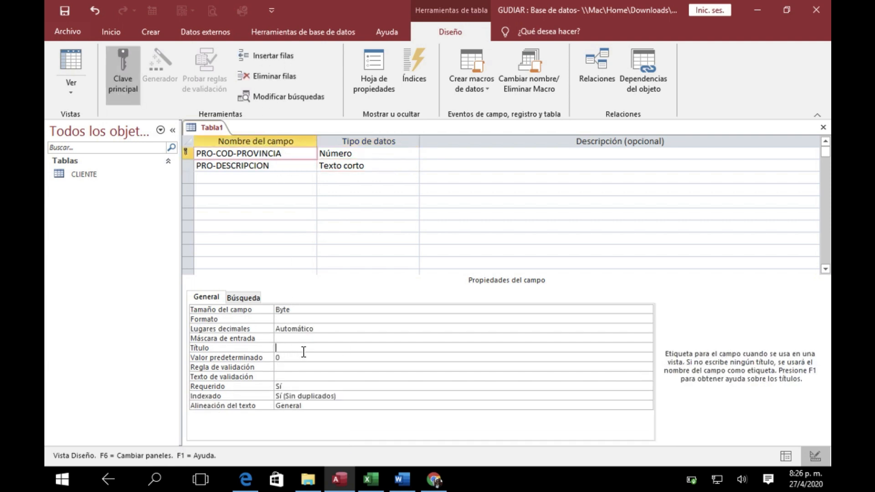
{"action": "type", "text": "Cod. "}
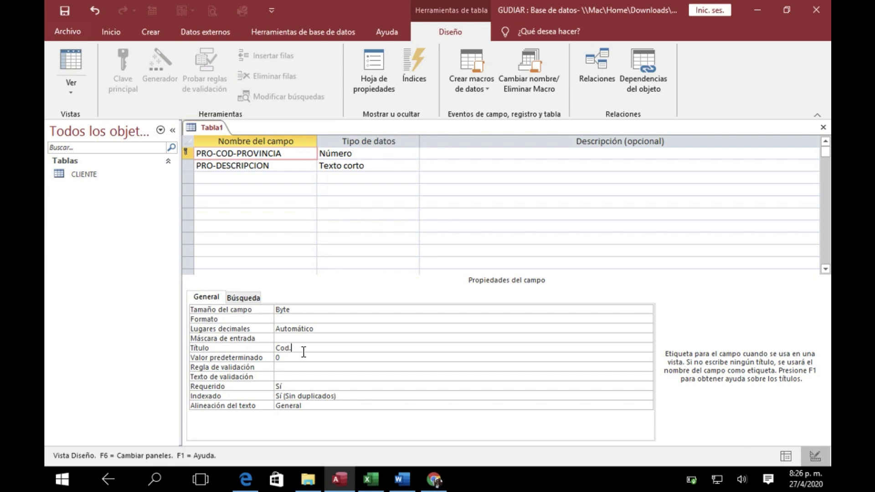
{"action": "type", "text": "Prov."}
{"action": "left_click", "coordinate": [282, 168]}
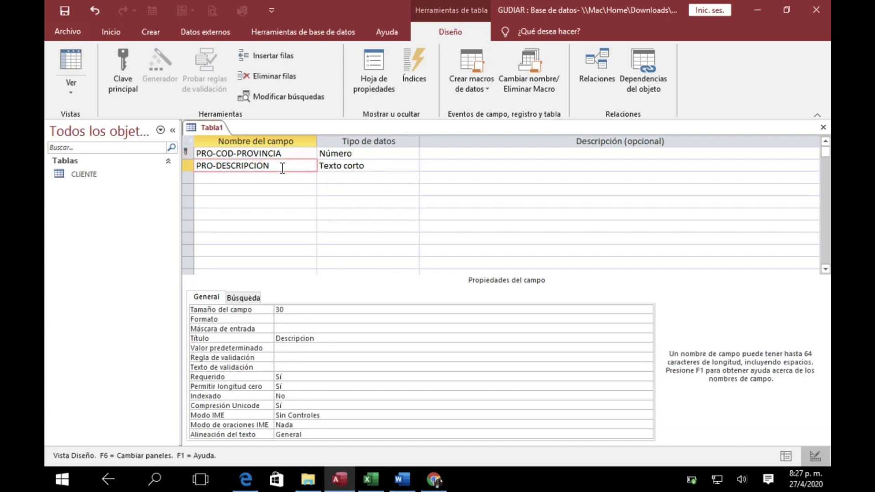
Close the table design and save the table under the name PROVINCIA
{"action": "left_click", "coordinate": [824, 128]}
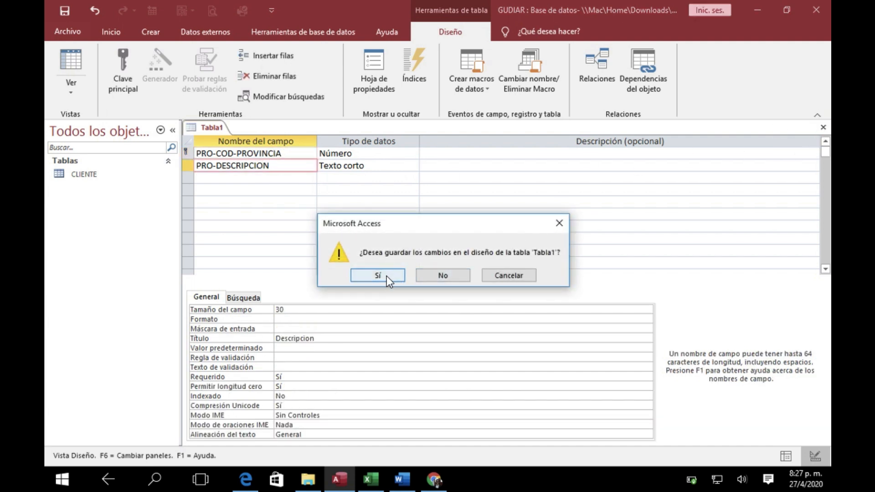
{"action": "left_click", "coordinate": [386, 275]}
{"action": "key", "text": "Caps_Lock"}
{"action": "type", "text": "PROC"}
{"action": "key", "text": "BackSpace"}
{"action": "type", "text": "VINCIA"}
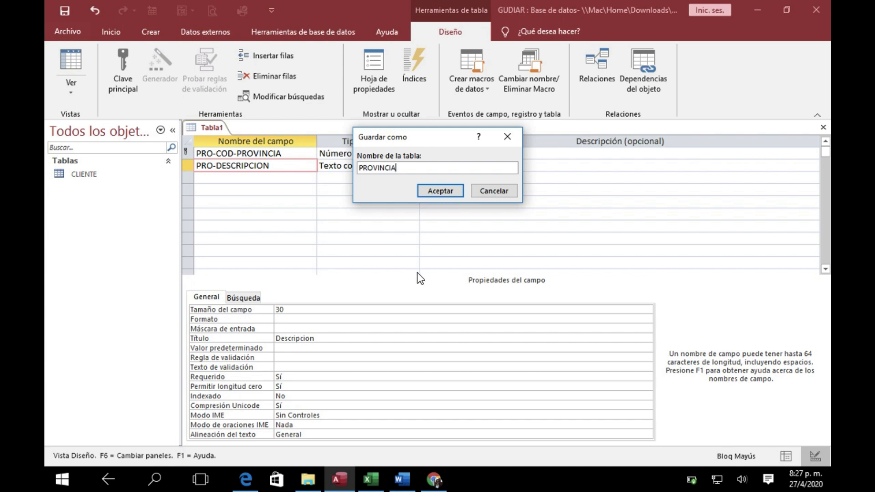
{"action": "left_click", "coordinate": [438, 190]}
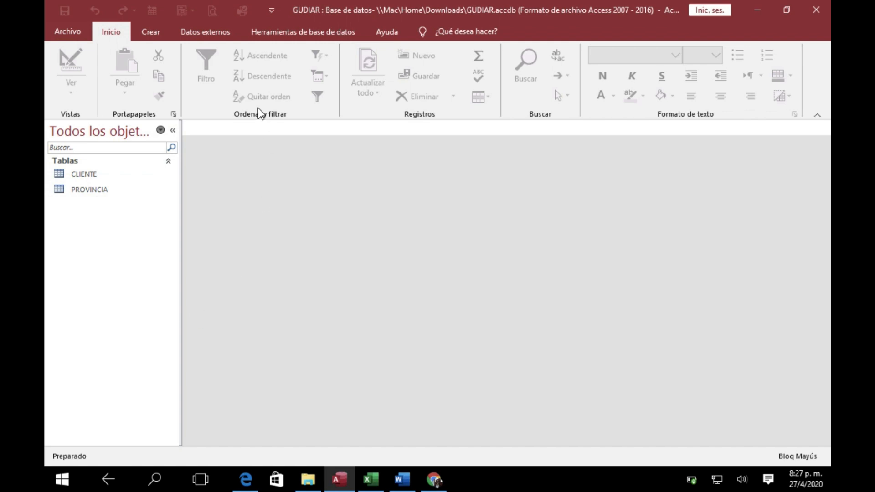
Check the NACIONALIDAD table in the Excel design, return to Access and create a new table in design view
{"action": "left_click", "coordinate": [374, 485]}
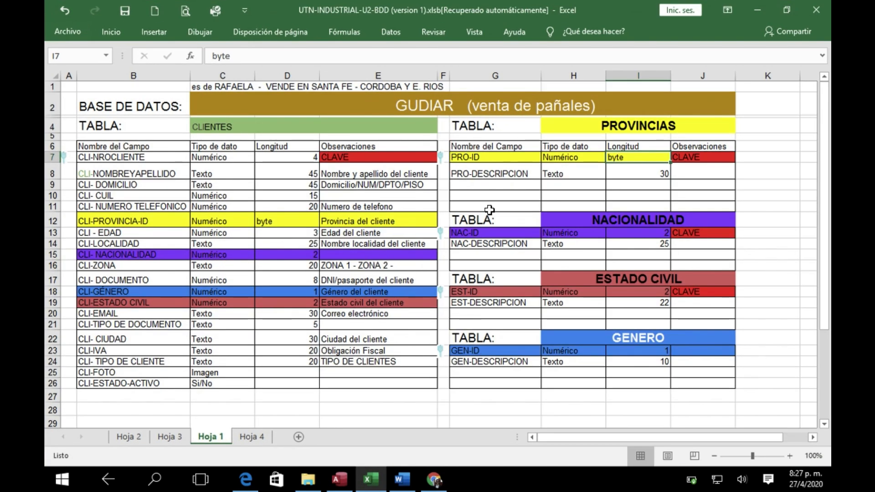
{"action": "left_click", "coordinate": [610, 222]}
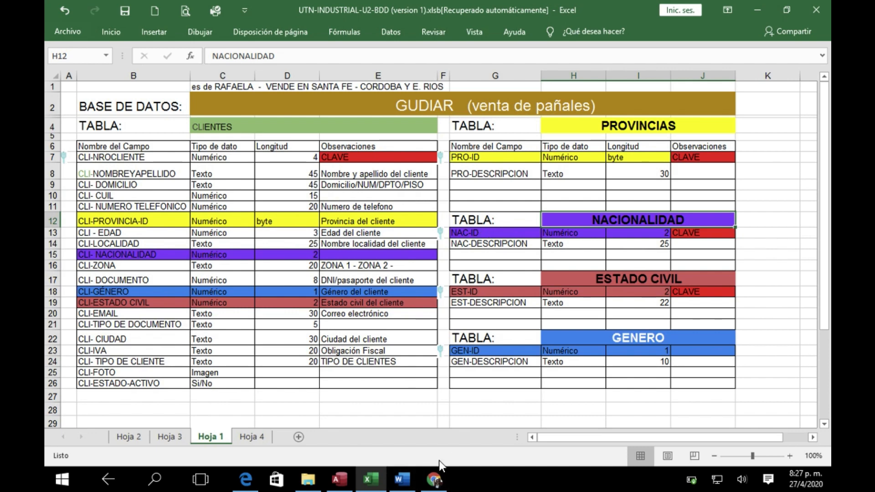
{"action": "left_click", "coordinate": [338, 479]}
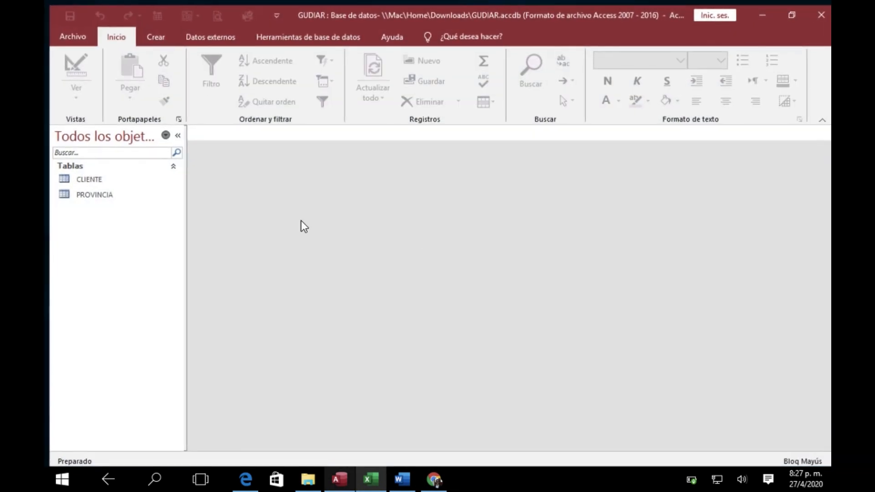
{"action": "left_click", "coordinate": [149, 31]}
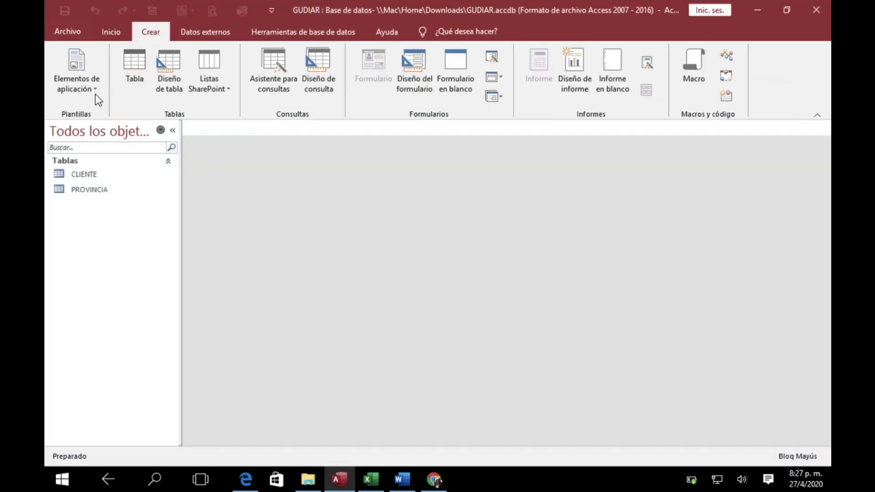
{"action": "left_click", "coordinate": [171, 67]}
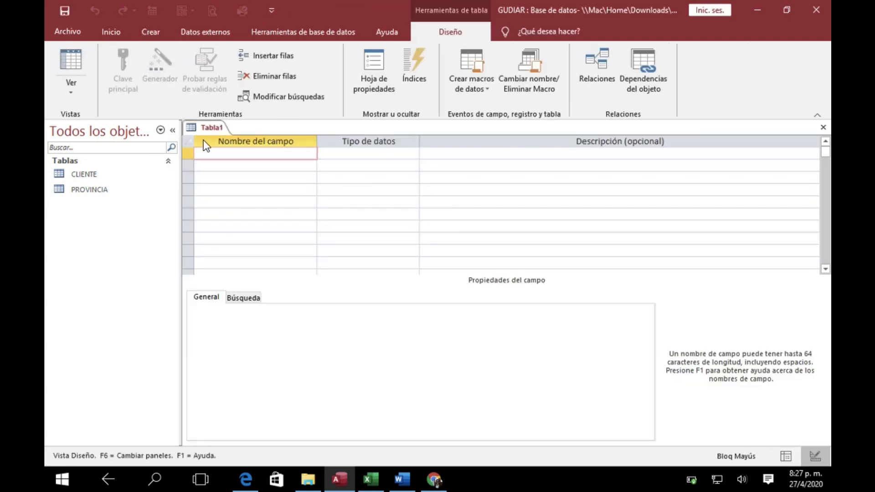
Name the first field of the new table NAC-COD-NACIONALIDAD
{"action": "key", "text": "Caps_Lock"}
{"action": "type", "text": "nac"}
{"action": "key", "text": "BackSpace"}
{"action": "key", "text": "Caps_Lock"}
{"action": "type", "text": "NAC-COD-NACIONALIDAD"}
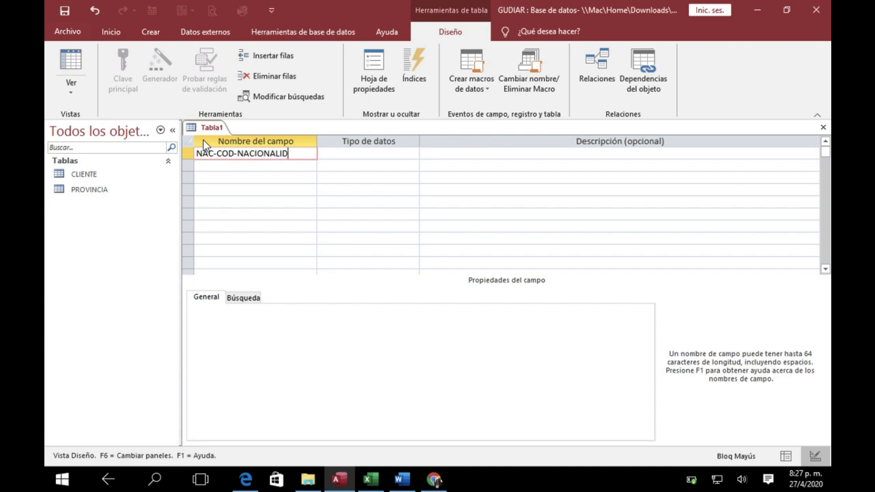
Give the NAC-COD-NACIONALIDAD field the data type Número with a Tamaño del campo of Byte
{"action": "left_click", "coordinate": [347, 153]}
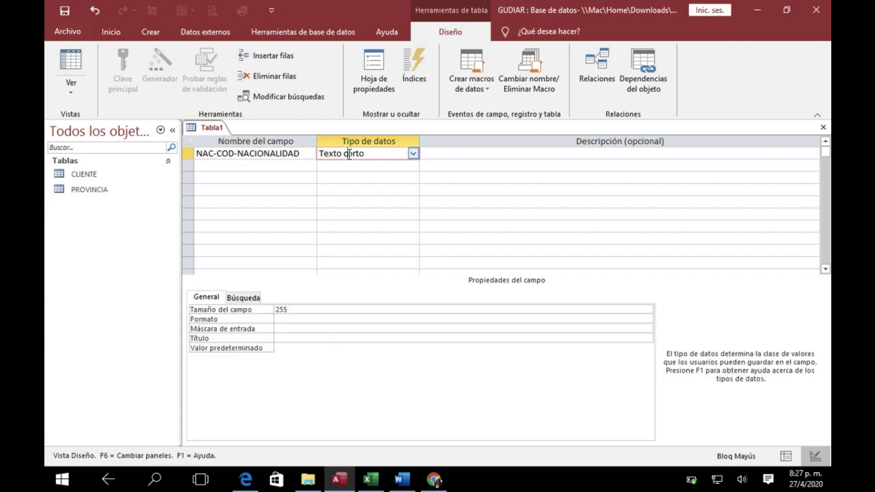
{"action": "left_click", "coordinate": [412, 154]}
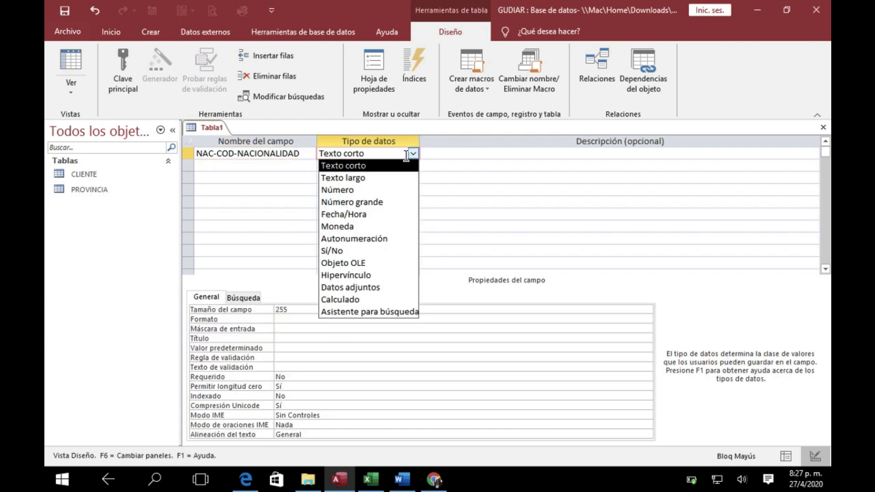
{"action": "left_click", "coordinate": [360, 190]}
{"action": "left_click", "coordinate": [331, 310]}
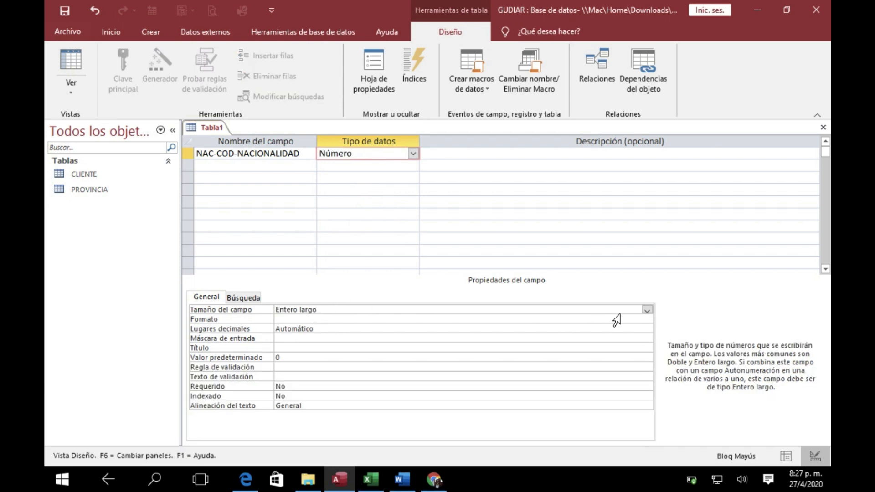
{"action": "left_click", "coordinate": [646, 310]}
{"action": "left_click", "coordinate": [296, 319]}
Check the NACIONALIDAD key in the Excel design and make NAC-COD-NACIONALIDAD the primary key in Access
{"action": "left_click", "coordinate": [372, 484]}
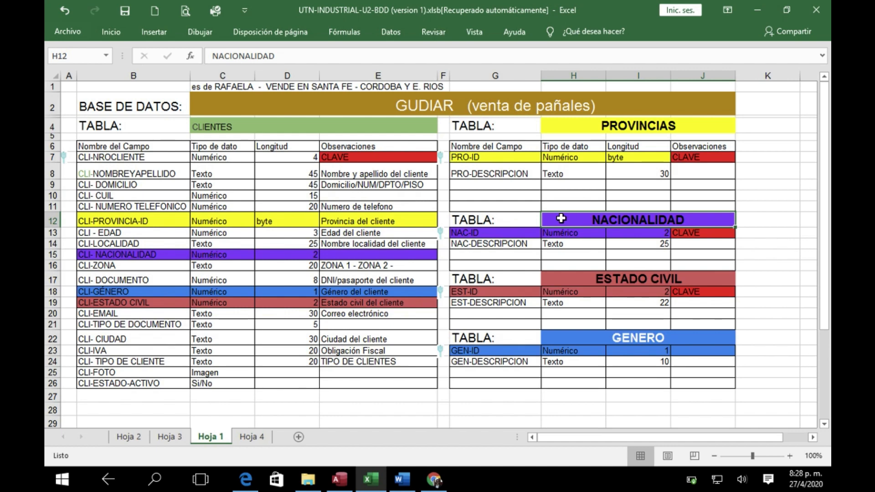
{"action": "left_click", "coordinate": [339, 479]}
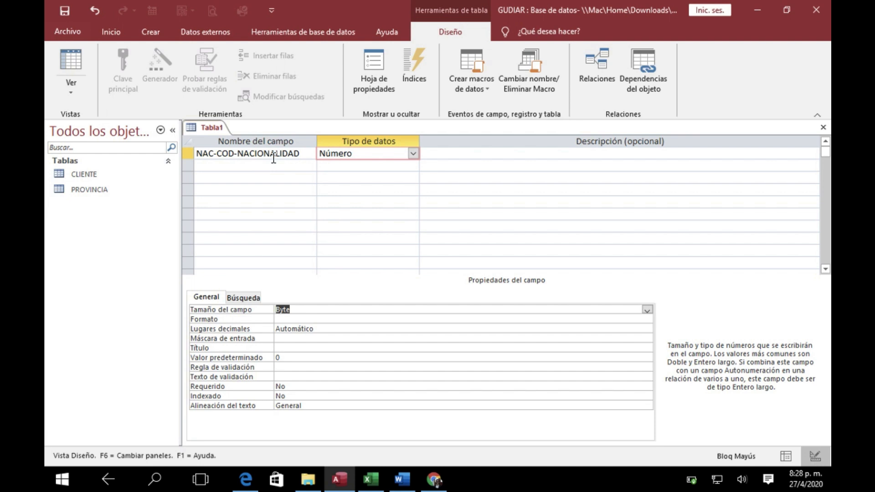
{"action": "left_click", "coordinate": [306, 153]}
{"action": "left_click", "coordinate": [127, 71]}
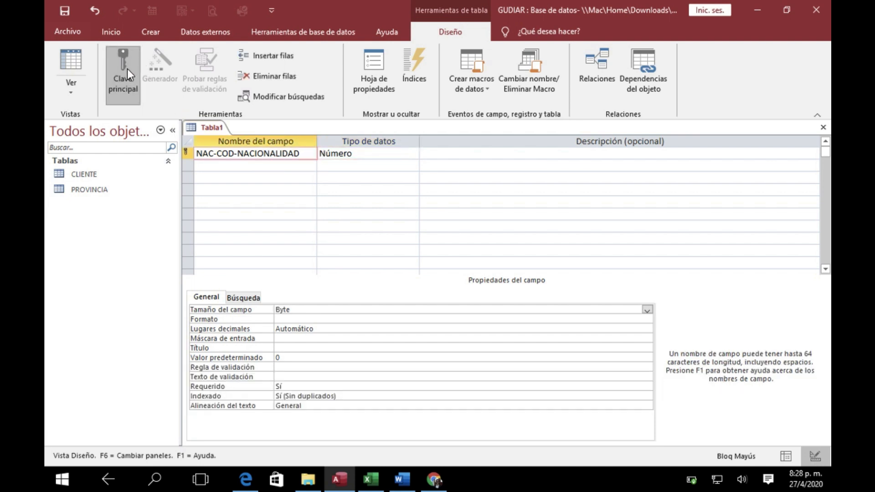
Set the Título of the NAC-COD-NACIONALIDAD field to Cod. Nacionalidad
{"action": "left_click", "coordinate": [280, 348]}
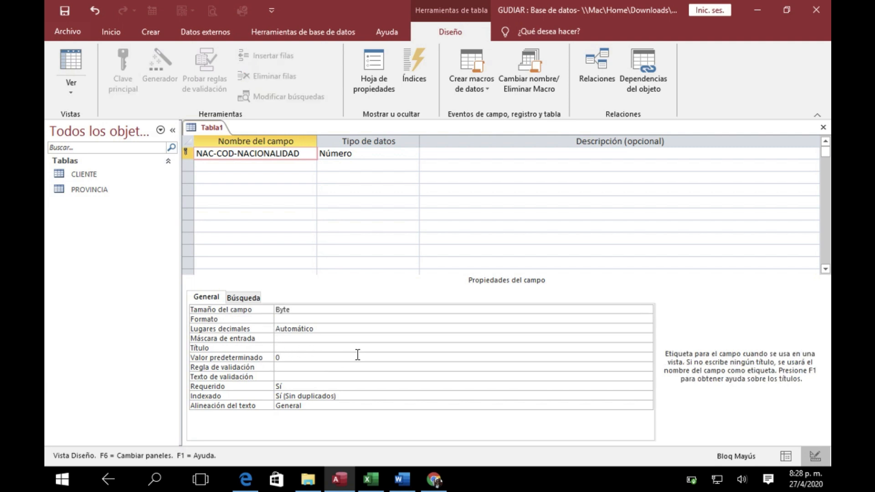
{"action": "key", "text": "Caps_Lock"}
{"action": "type", "text": "Cod. Nacionalidad"}
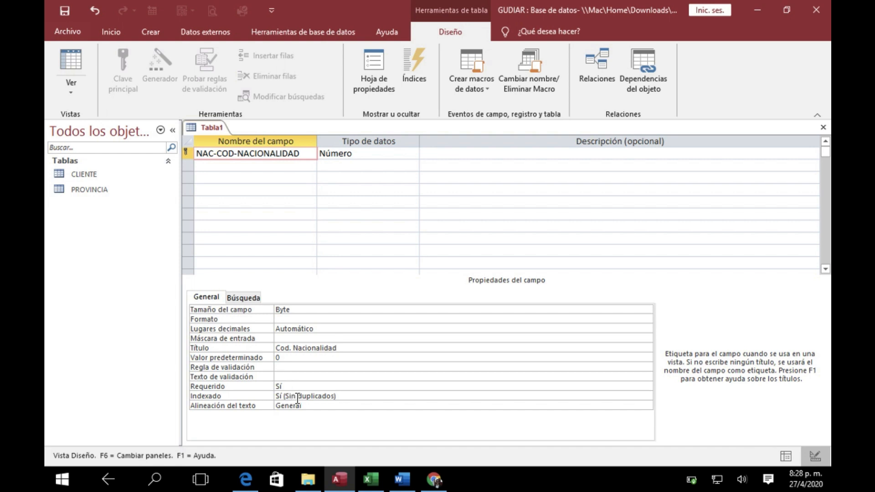
Add a second field named NAC-DESCRIPCION below NAC-COD-NACIONALIDAD
{"action": "left_click", "coordinate": [203, 166]}
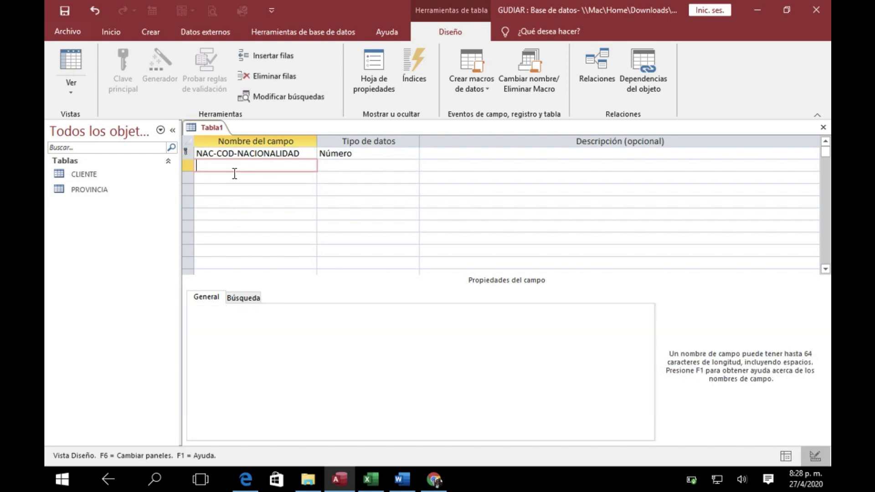
{"action": "type", "text": "NAC"}
{"action": "type", "text": "-"}
{"action": "type", "text": "DESS"}
{"action": "key", "text": "BackSpace"}
{"action": "key", "text": "Caps_Lock"}
{"action": "type", "text": "CRIPCION"}
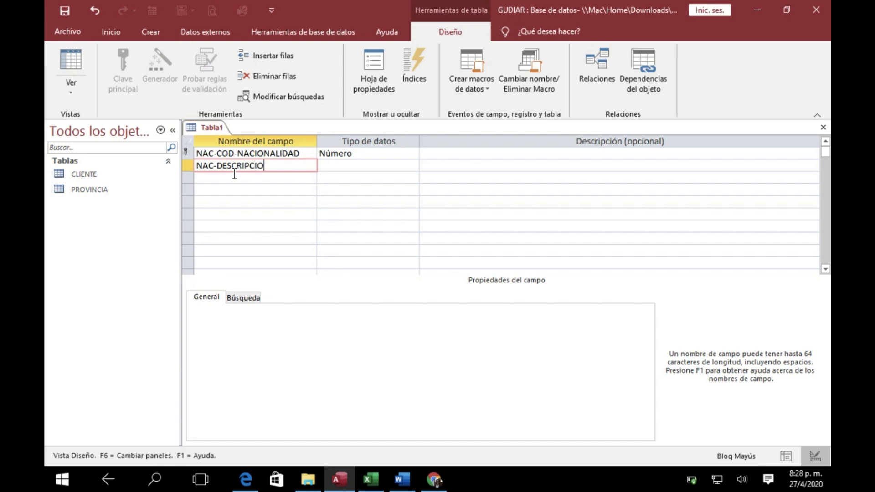
Check the length in the Excel design and give NAC-DESCRIPCION the type Texto corto with a Tamaño del campo of 25
{"action": "left_click", "coordinate": [391, 164]}
{"action": "left_click", "coordinate": [374, 476]}
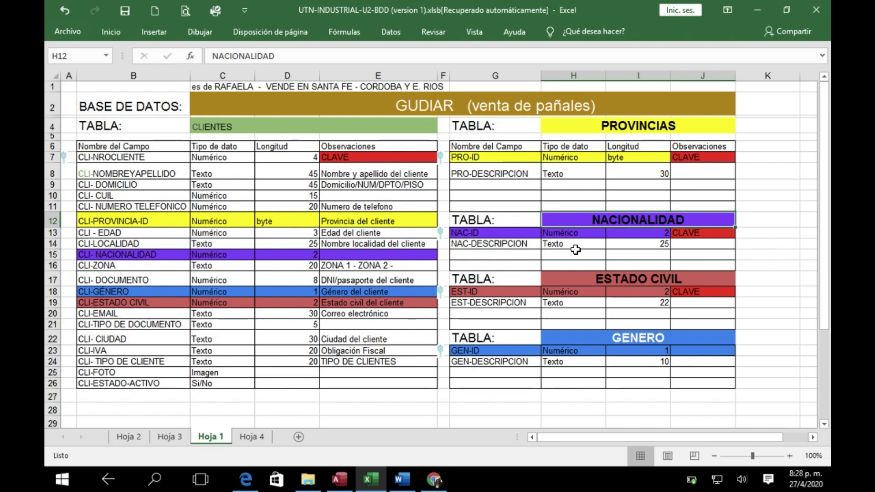
{"action": "left_click", "coordinate": [338, 480]}
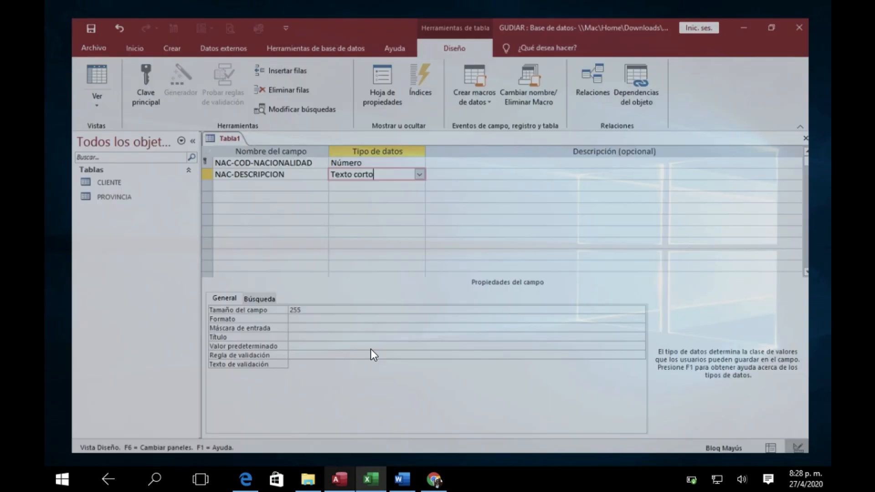
{"action": "left_click", "coordinate": [269, 308]}
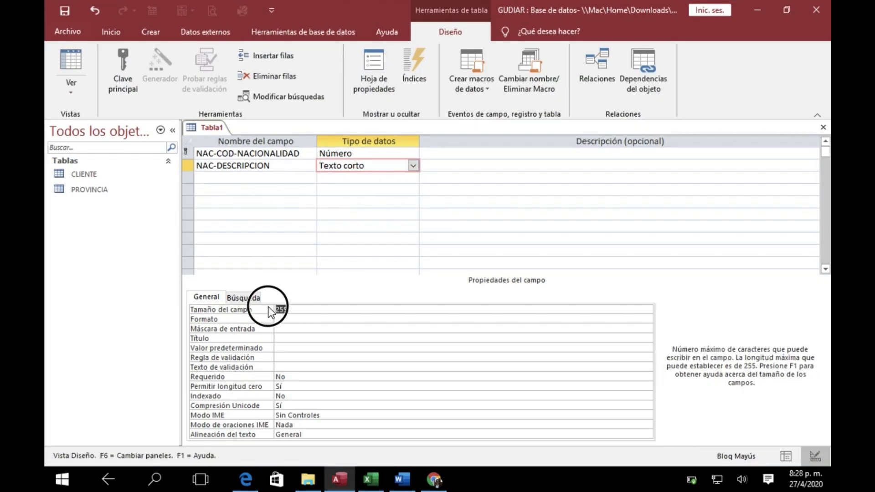
{"action": "type", "text": "2"}
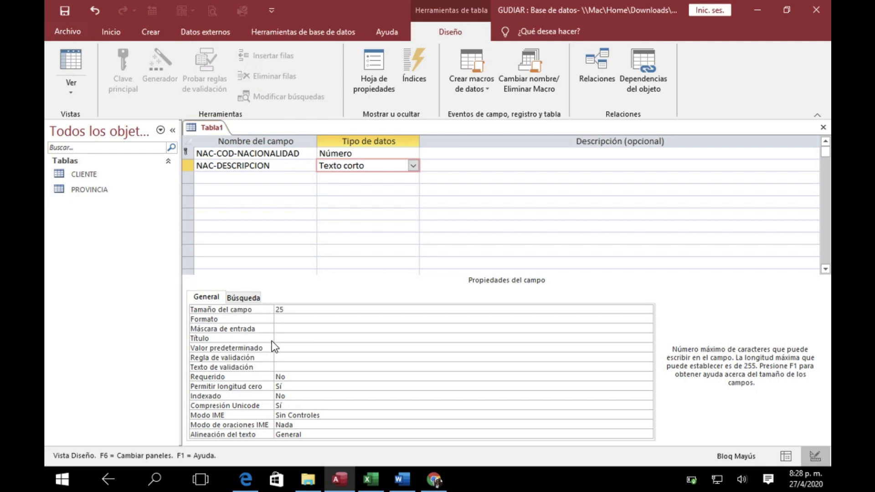
Set the Título of the NAC-DESCRIPCION field to Descrpcion
{"action": "left_click", "coordinate": [270, 339]}
{"action": "key", "text": "Caps_Lock"}
{"action": "type", "text": "Desc"}
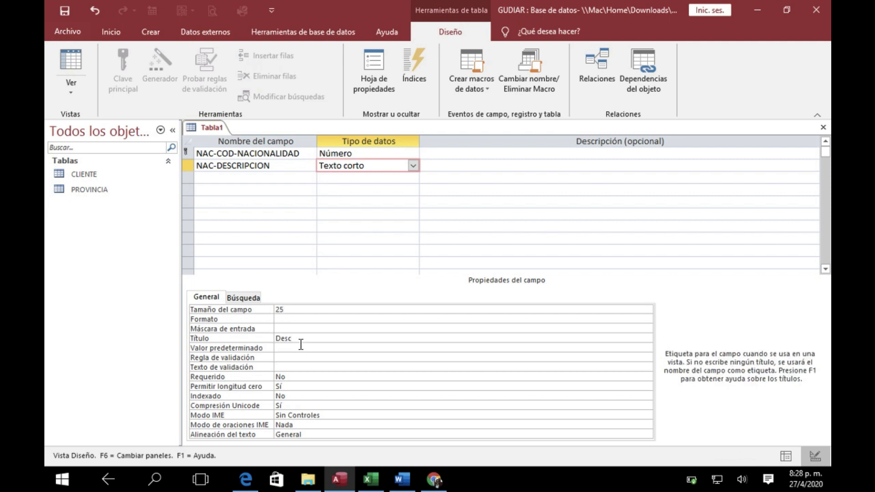
{"action": "type", "text": "ripcion"}
Make the NAC-DESCRIPCION field mandatory by setting Requerido to Sí
{"action": "left_click", "coordinate": [295, 378]}
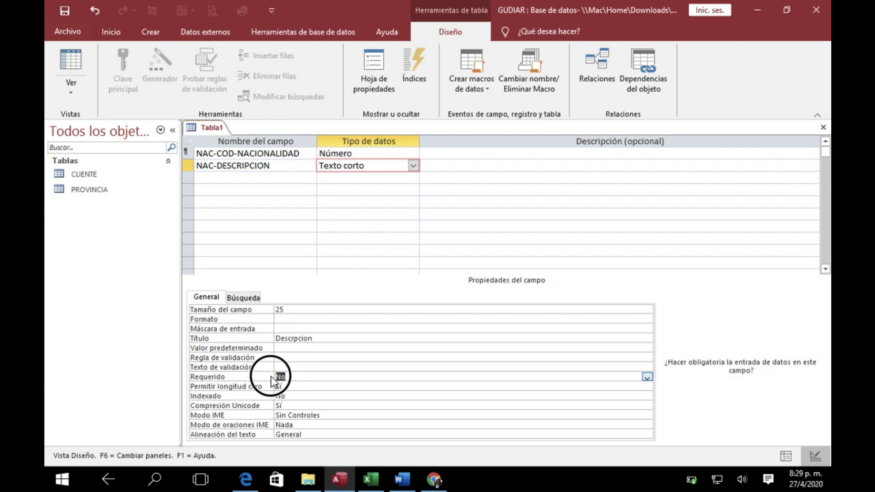
{"action": "type", "text": "si"}
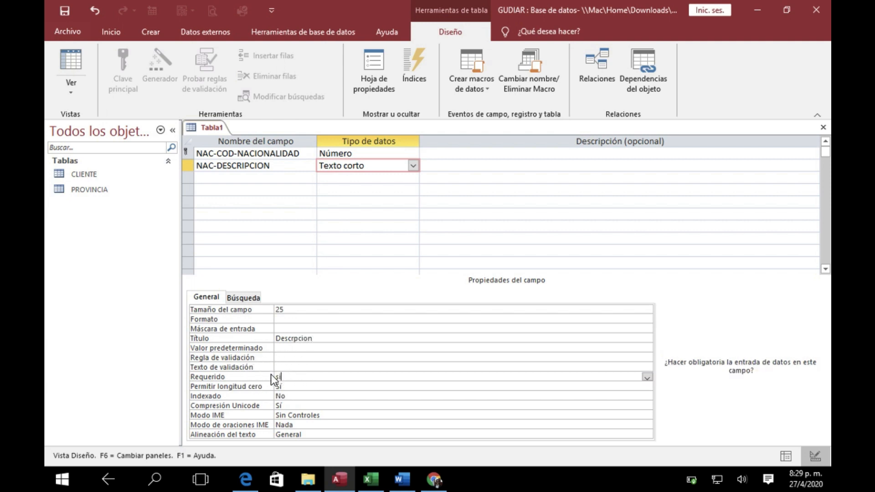
{"action": "left_click", "coordinate": [646, 377]}
{"action": "left_click", "coordinate": [332, 385]}
{"action": "left_click", "coordinate": [271, 178]}
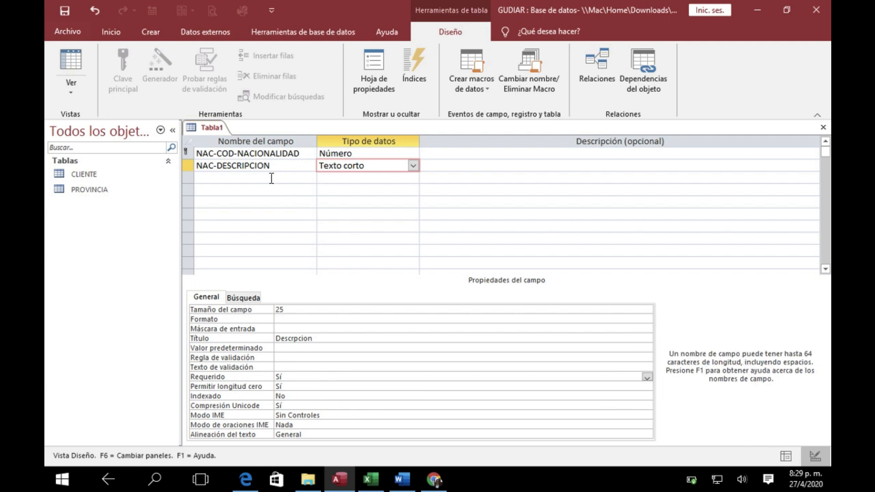
{"action": "left_click", "coordinate": [277, 166]}
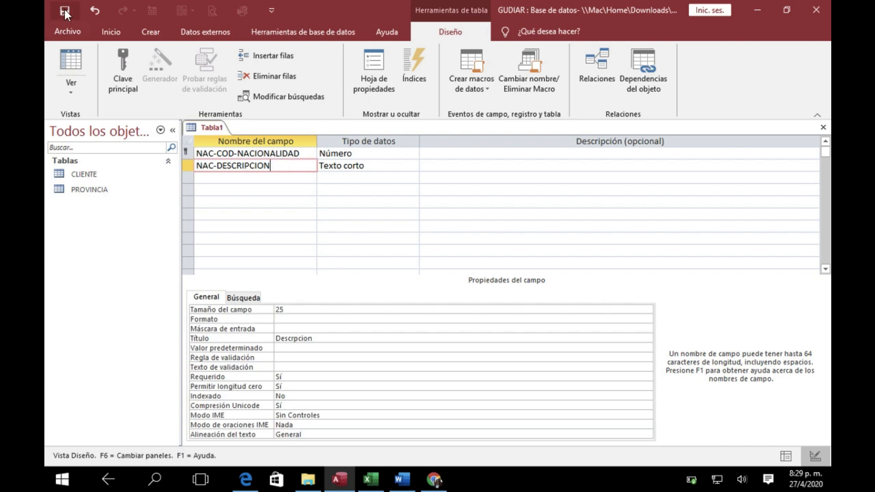
{"action": "left_click", "coordinate": [822, 127]}
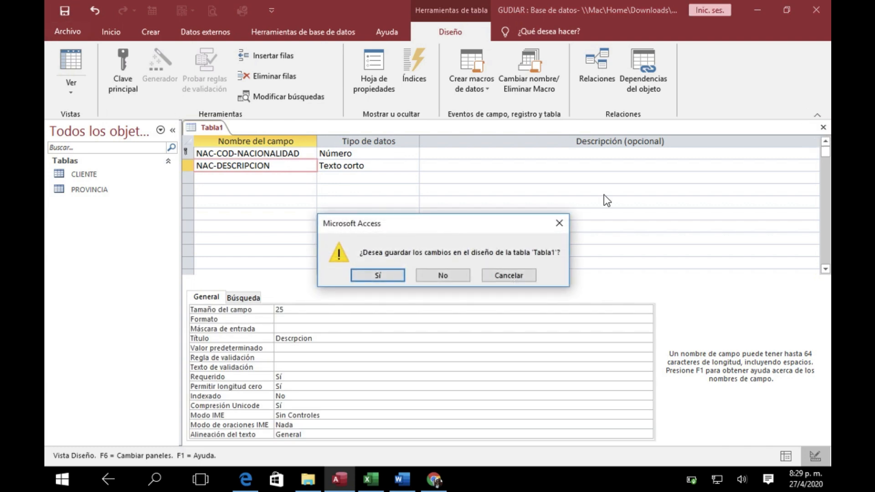
{"action": "left_click", "coordinate": [377, 275]}
{"action": "key", "text": "Caps_Lock"}
{"action": "type", "text": "NACIONALIDAD"}
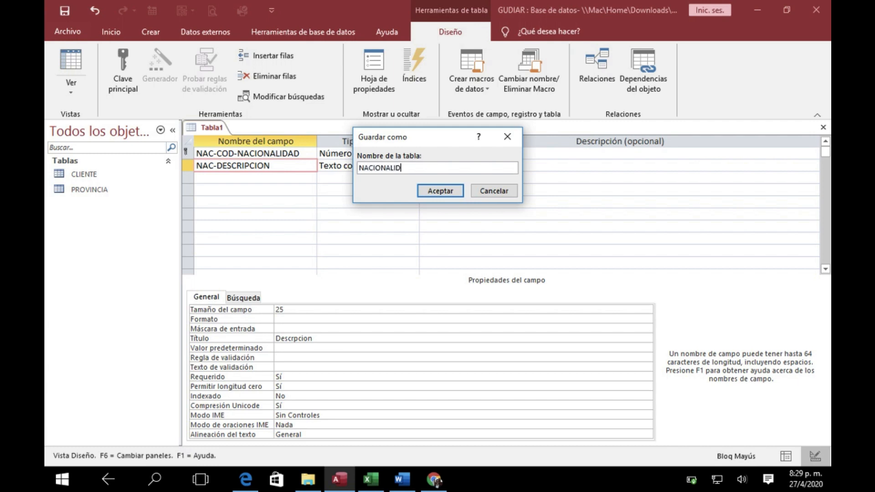
{"action": "left_click", "coordinate": [497, 191]}
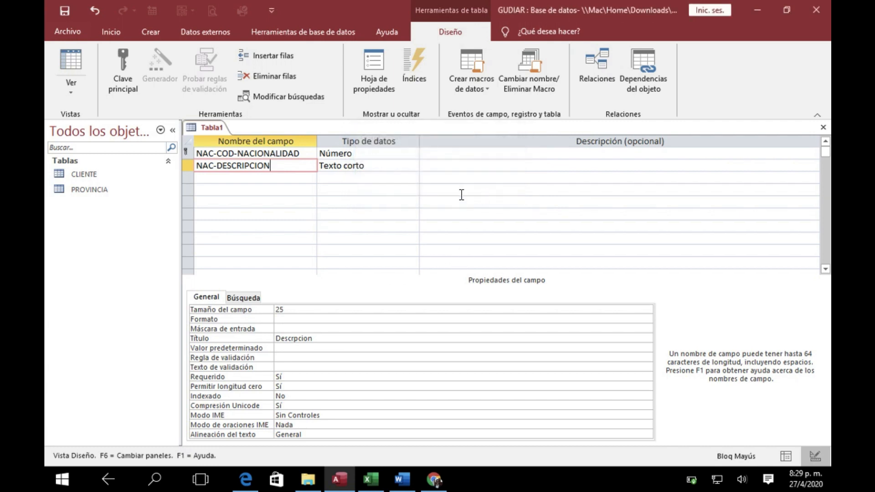
Remove the primary key from NAC-COD-NACIONALIDAD, try to save the table as NACIONALIDAD without one, and cancel at the key warning
{"action": "left_click", "coordinate": [258, 154]}
{"action": "left_click", "coordinate": [122, 65]}
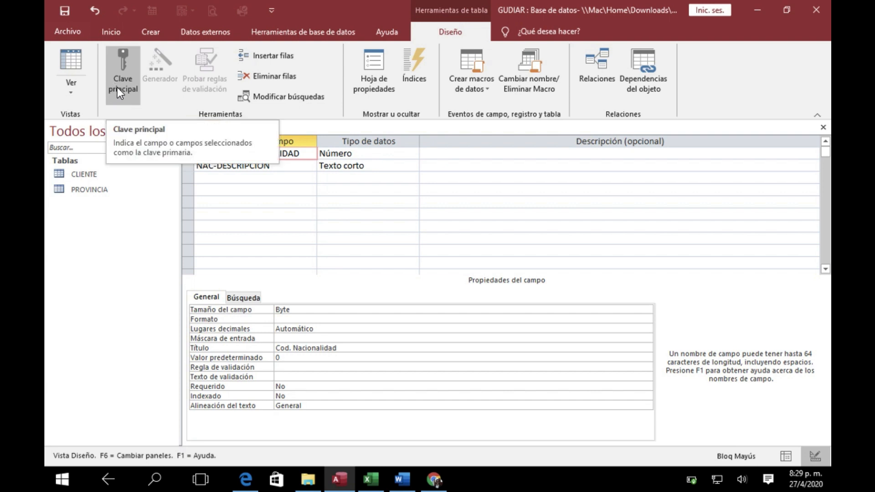
{"action": "left_click", "coordinate": [822, 128]}
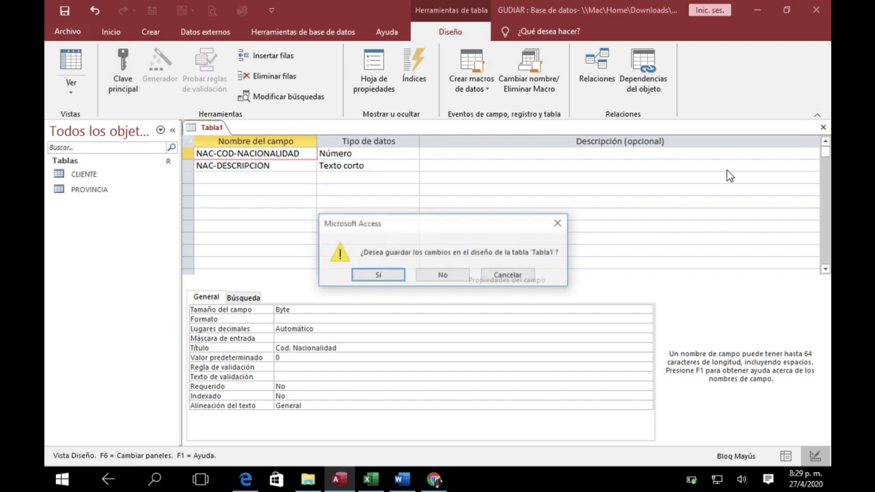
{"action": "left_click", "coordinate": [387, 272]}
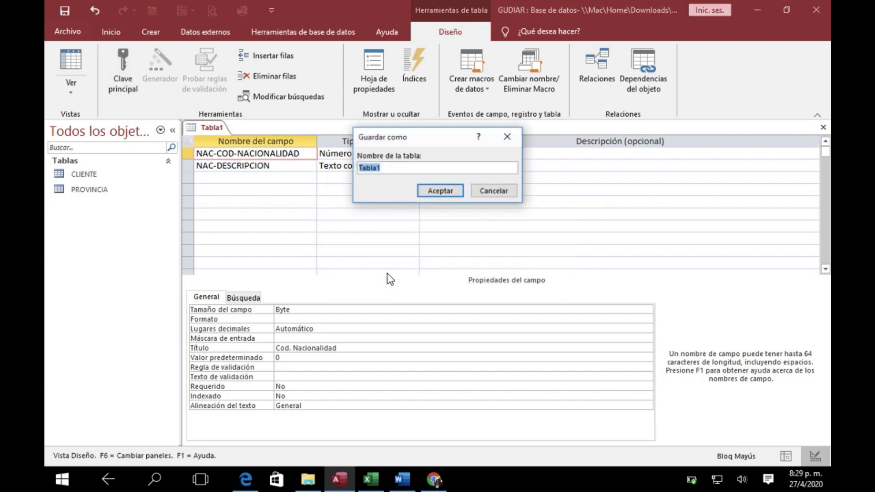
{"action": "type", "text": "NACIONALR"}
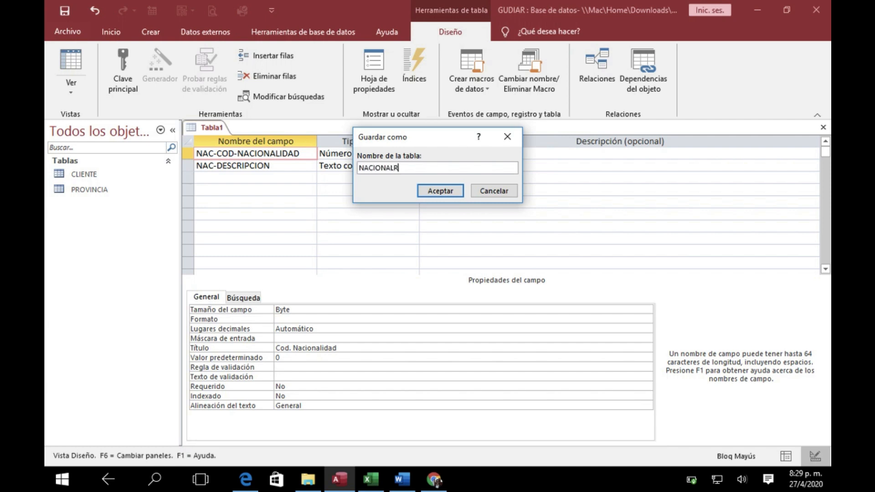
{"action": "key", "text": "BackSpace"}
{"action": "type", "text": "IDAD"}
{"action": "left_click", "coordinate": [428, 191]}
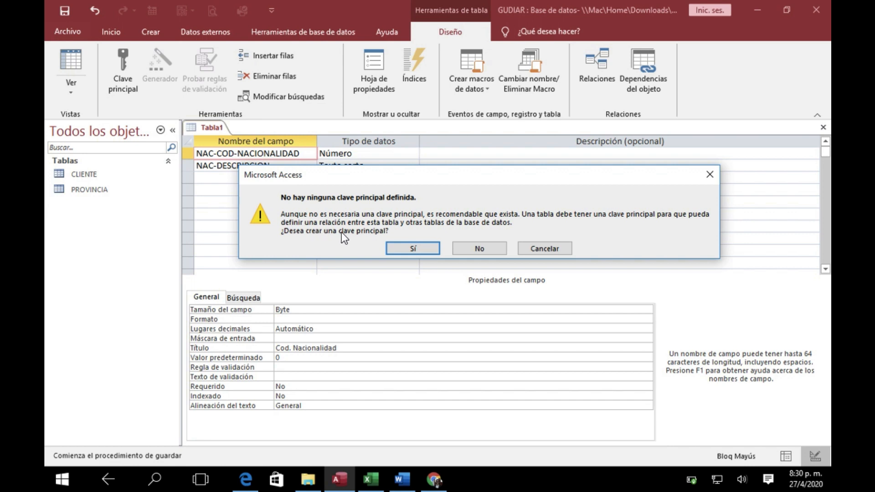
{"action": "left_click_drag", "start_coordinate": [454, 179], "coordinate": [455, 239]}
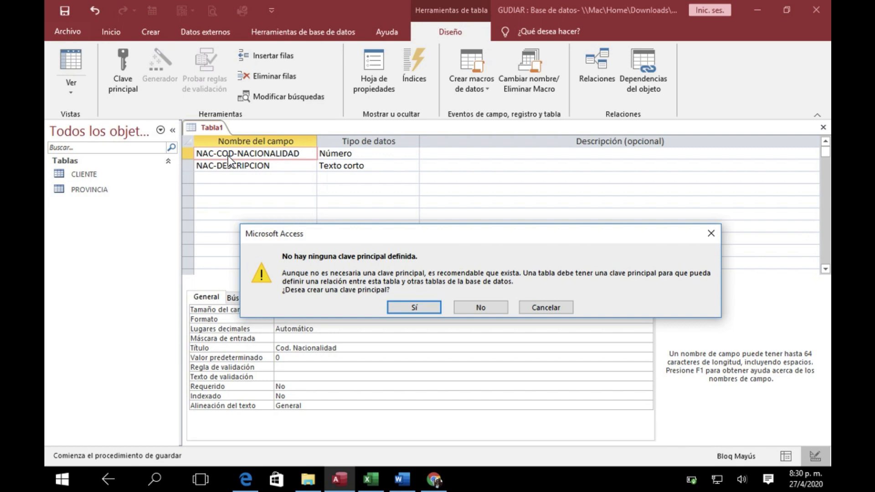
{"action": "left_click_drag", "start_coordinate": [379, 228], "coordinate": [383, 172]}
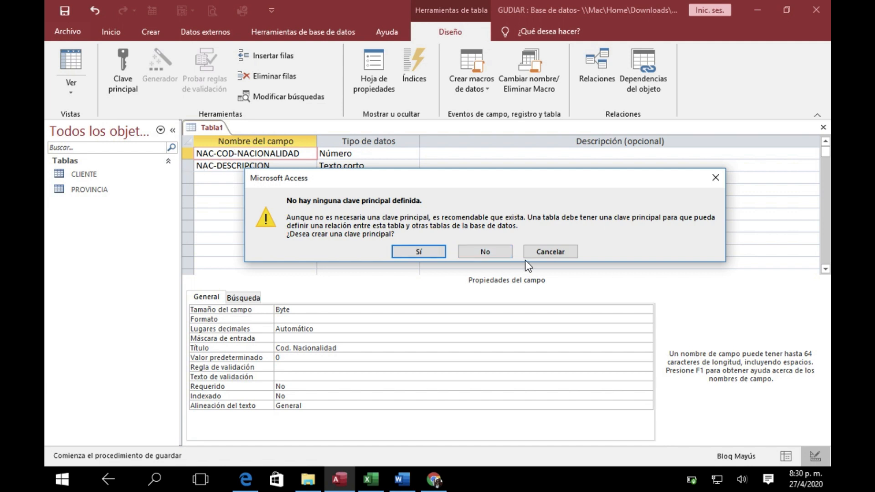
{"action": "left_click", "coordinate": [556, 252]}
Make NAC-COD-NACIONALIDAD the primary key again and close the table, saving it as NACIONALIDAD
{"action": "left_click", "coordinate": [130, 72]}
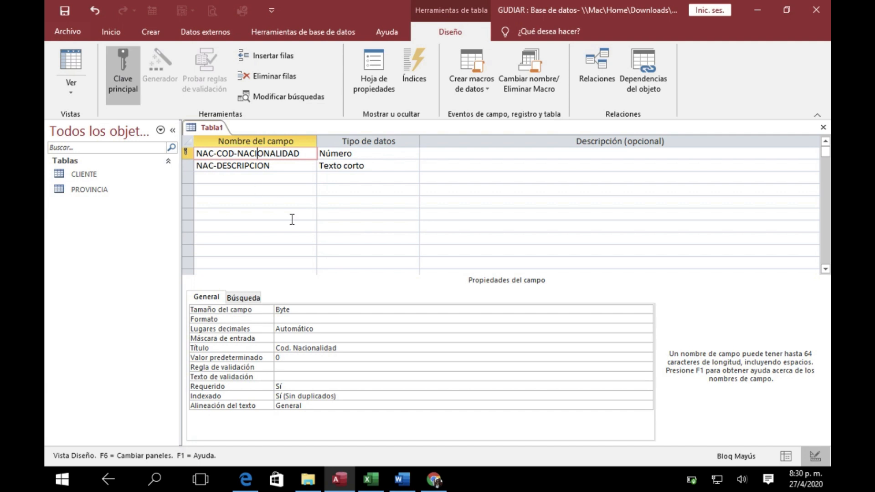
{"action": "left_click", "coordinate": [822, 127]}
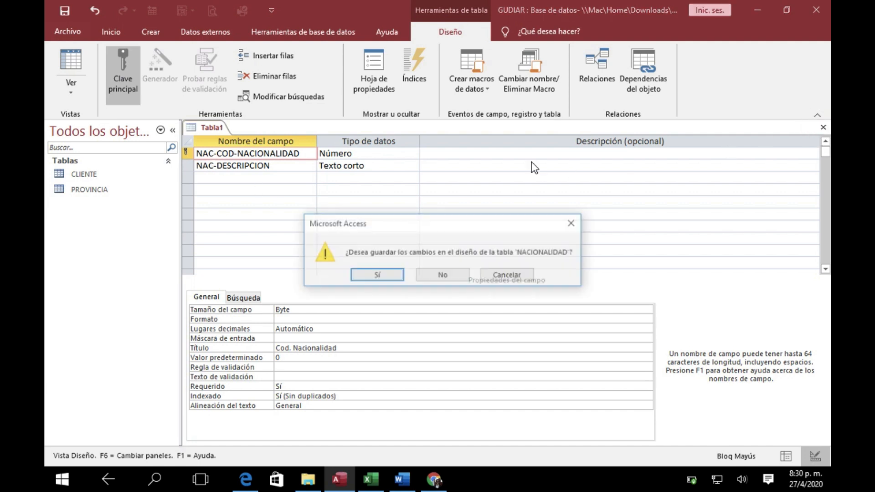
{"action": "left_click", "coordinate": [362, 276]}
{"action": "key", "text": "Return"}
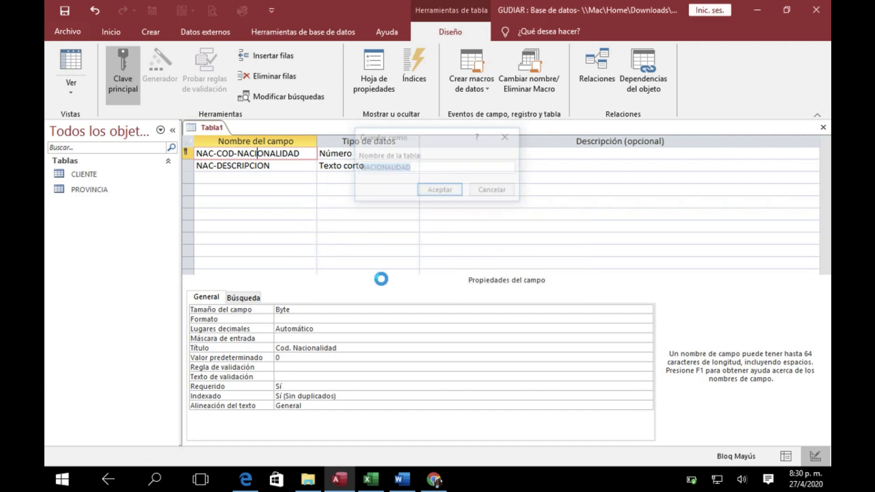
Review the CLIENTE, NACIONALIDAD and PROVINCIA tables in the database's object list
{"action": "left_click", "coordinate": [96, 177]}
{"action": "left_click", "coordinate": [94, 190]}
{"action": "left_click", "coordinate": [87, 203]}
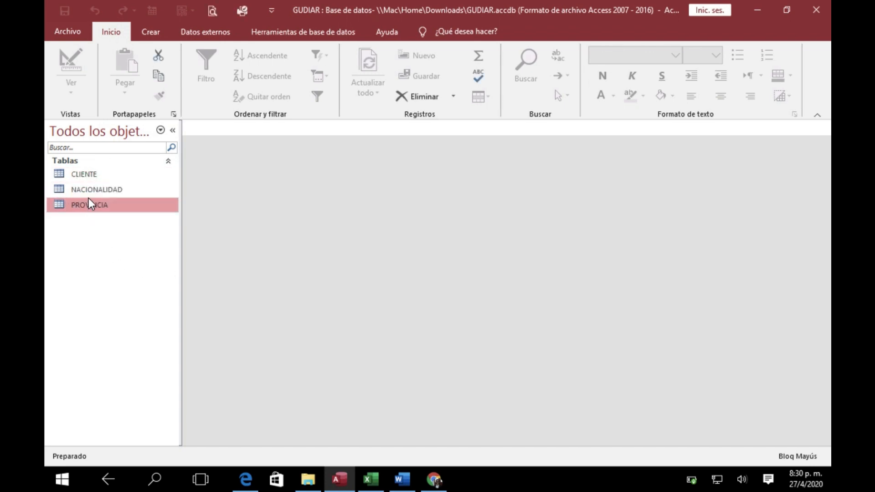
{"action": "left_click", "coordinate": [90, 174]}
{"action": "left_click", "coordinate": [89, 192]}
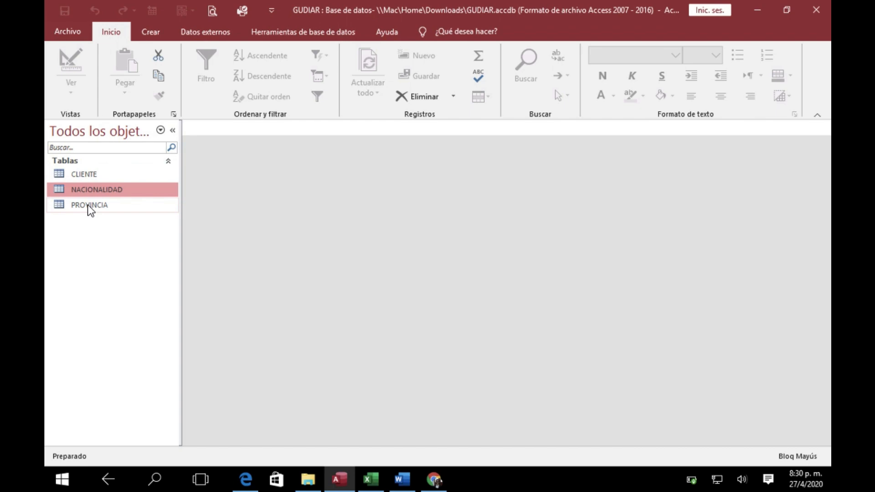
{"action": "left_click", "coordinate": [87, 204]}
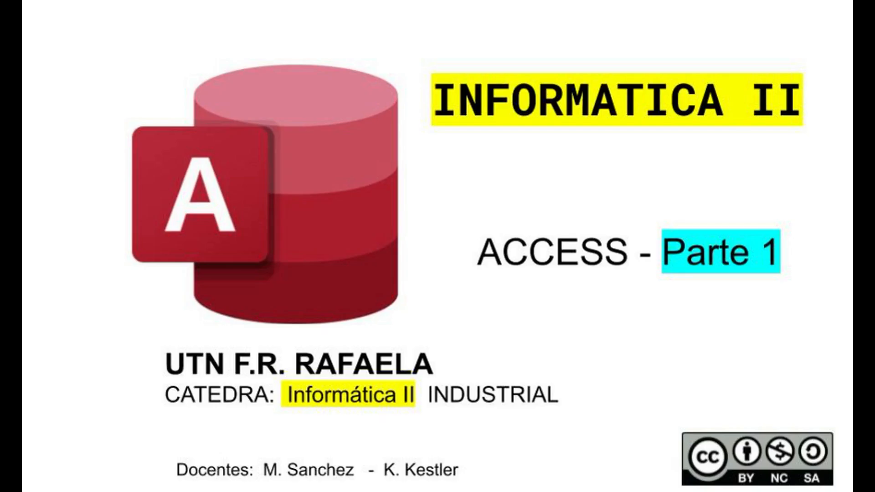